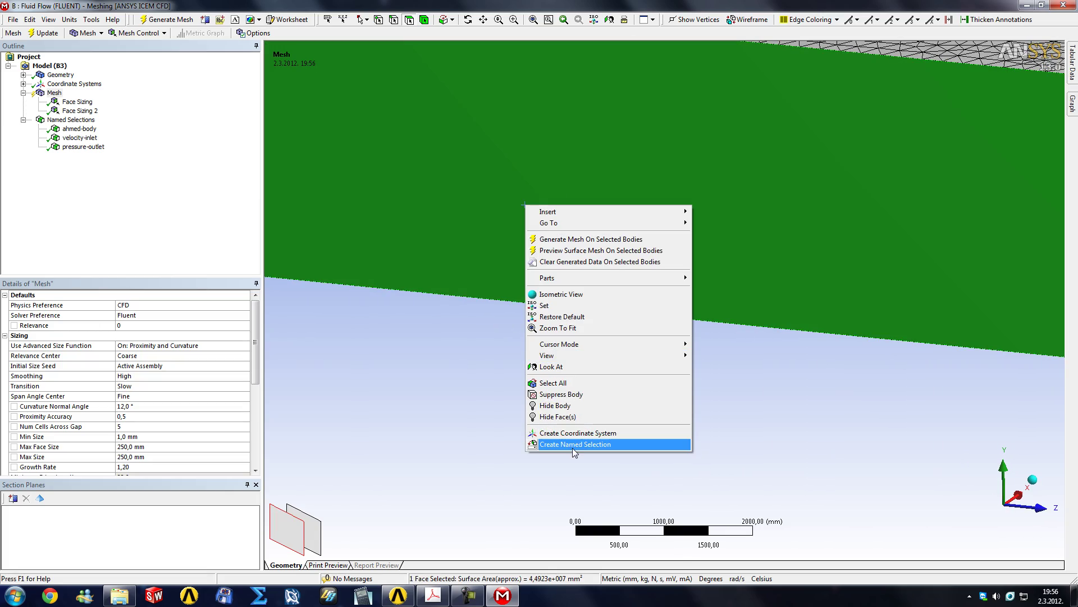
- Save the picked green domain face as the 'symmetry' named selection, then view the domain end-on
{"action": "left_click", "coordinate": [572, 445]}
{"action": "type", "text": "symmetry"}
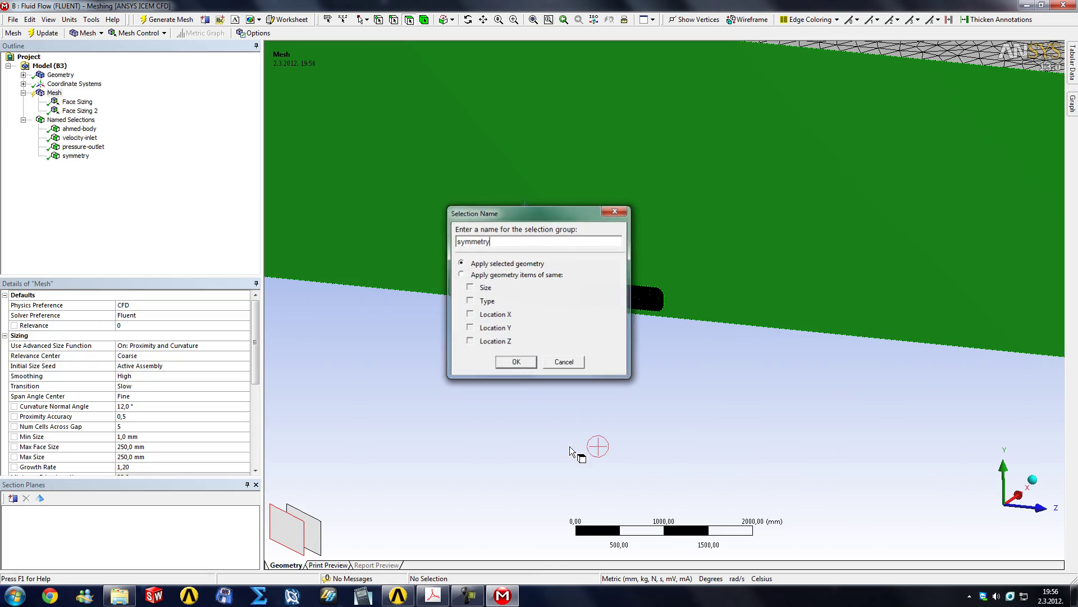
{"action": "key", "text": "Return"}
{"action": "left_click", "coordinate": [572, 414]}
{"action": "scroll", "coordinate": [576, 393], "scroll_direction": "down", "scroll_amount": 4}
{"action": "mouse_move", "coordinate": [698, 361]}
{"action": "middle_mouse_down"}
{"action": "mouse_move", "coordinate": [730, 363]}
{"action": "mouse_move", "coordinate": [640, 366]}
{"action": "mouse_move", "coordinate": [682, 369]}
{"action": "mouse_move", "coordinate": [686, 354]}
{"action": "middle_mouse_up"}
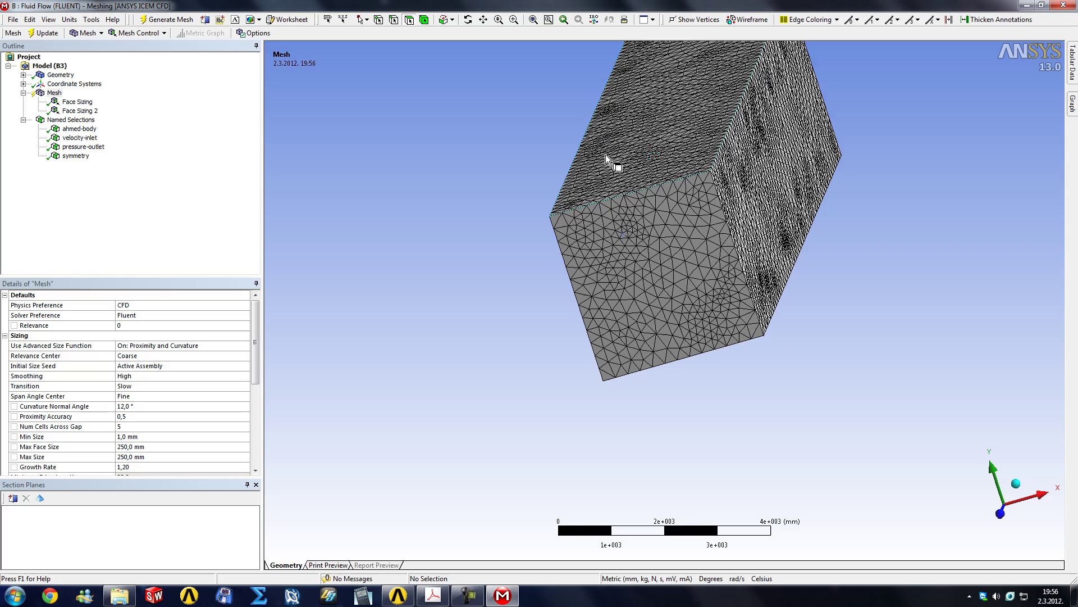
{"action": "middle_click_drag", "start_coordinate": [500, 168], "coordinate": [538, 170]}
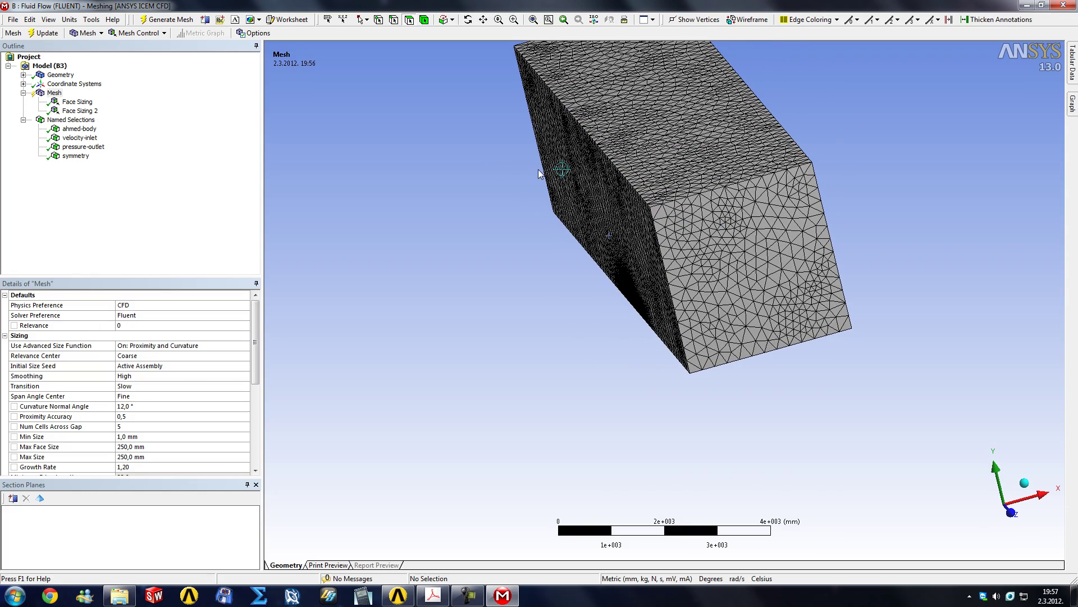
{"action": "middle_click_drag", "start_coordinate": [914, 245], "coordinate": [753, 282]}
{"action": "scroll", "coordinate": [691, 309], "scroll_direction": "up", "scroll_amount": 5}
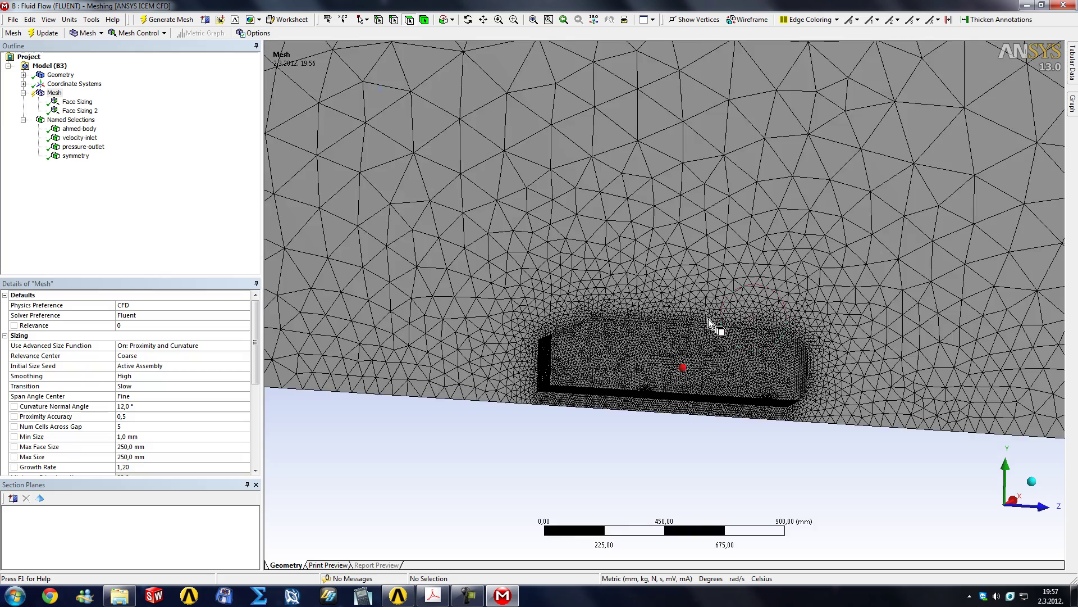
{"action": "scroll", "coordinate": [714, 323], "scroll_direction": "down", "scroll_amount": 6}
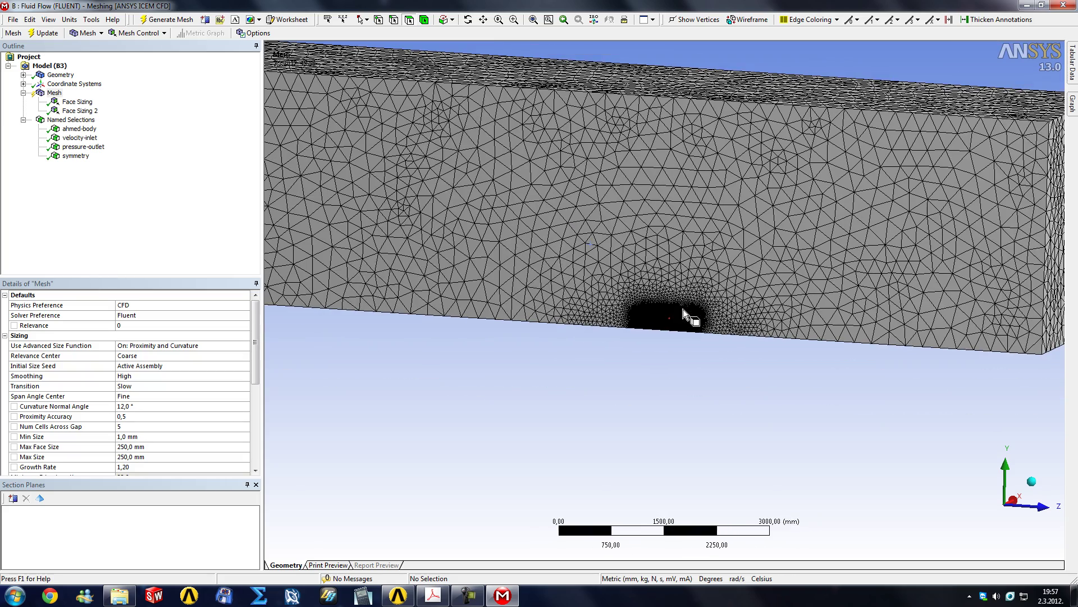
{"action": "left_click", "coordinate": [694, 88]}
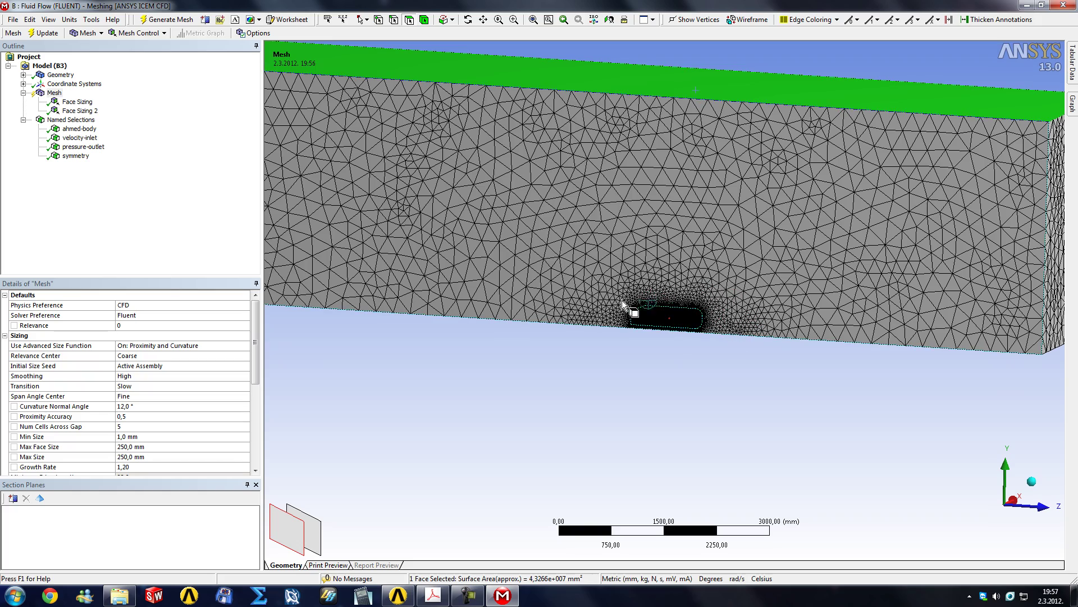
{"action": "mouse_move", "coordinate": [773, 264]}
{"action": "middle_mouse_down"}
{"action": "mouse_move", "coordinate": [734, 243]}
{"action": "mouse_move", "coordinate": [645, 235]}
{"action": "mouse_move", "coordinate": [791, 258]}
{"action": "middle_mouse_up"}
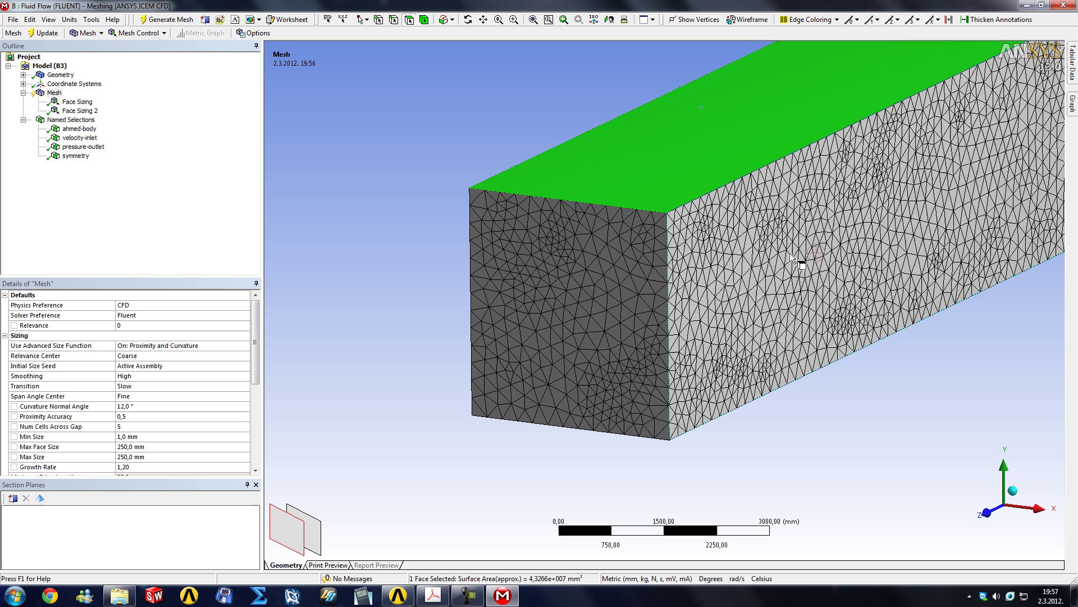
{"action": "left_click", "coordinate": [791, 257], "text": "ctrl"}
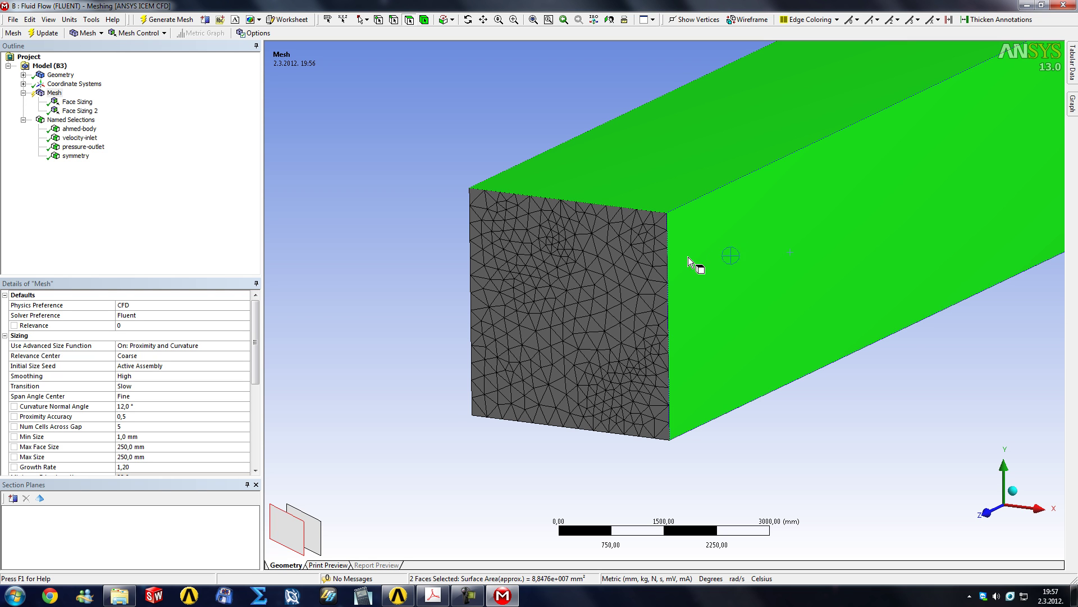
{"action": "left_click", "coordinate": [385, 285]}
{"action": "middle_click_drag", "start_coordinate": [385, 285], "coordinate": [404, 281]}
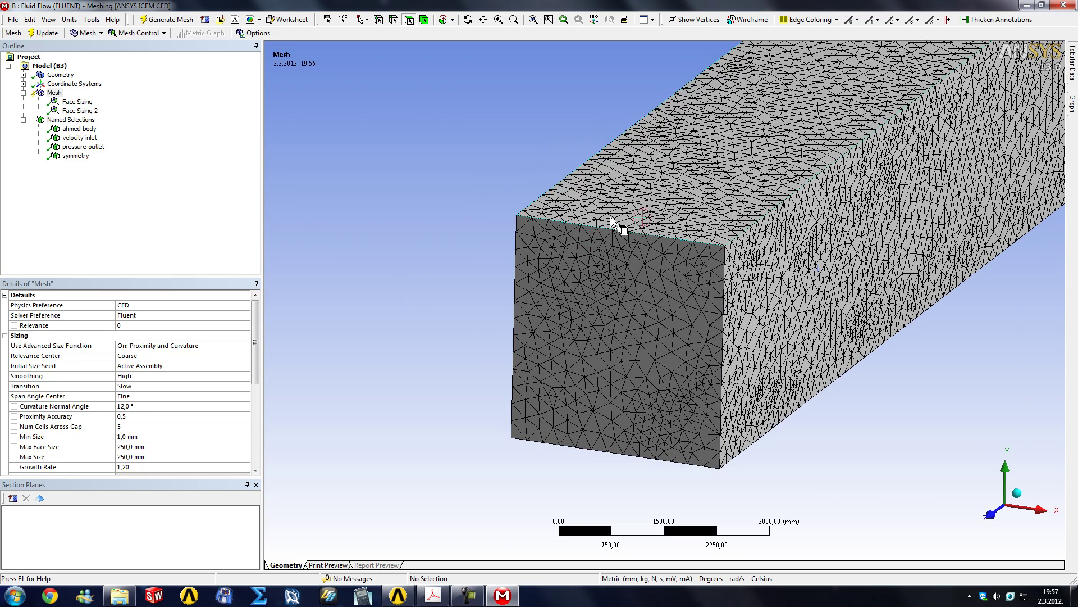
{"action": "left_click", "coordinate": [640, 213]}
{"action": "left_click", "coordinate": [796, 288]}
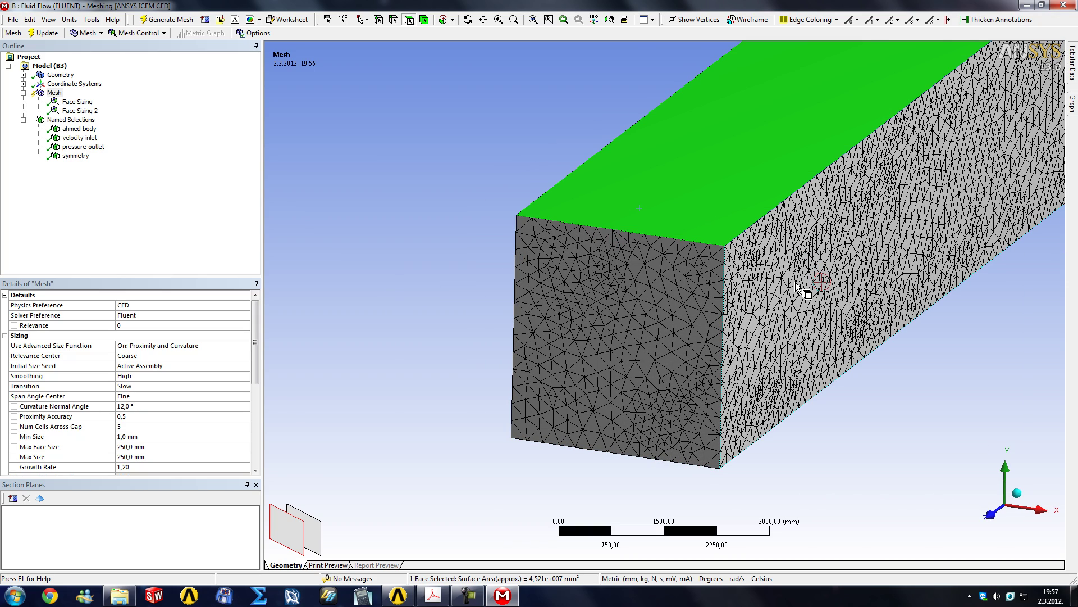
{"action": "left_click", "coordinate": [855, 419]}
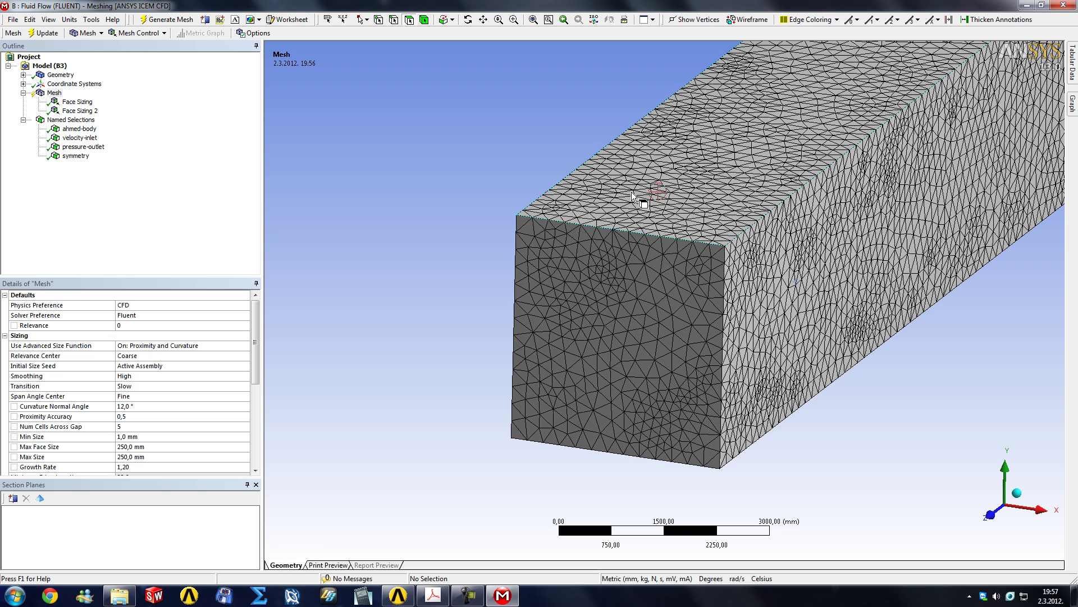
- Create the named selection 'symmetry-top' from the domain box's top face
{"action": "left_click", "coordinate": [658, 181]}
{"action": "right_click", "coordinate": [658, 182]}
{"action": "left_click", "coordinate": [679, 421]}
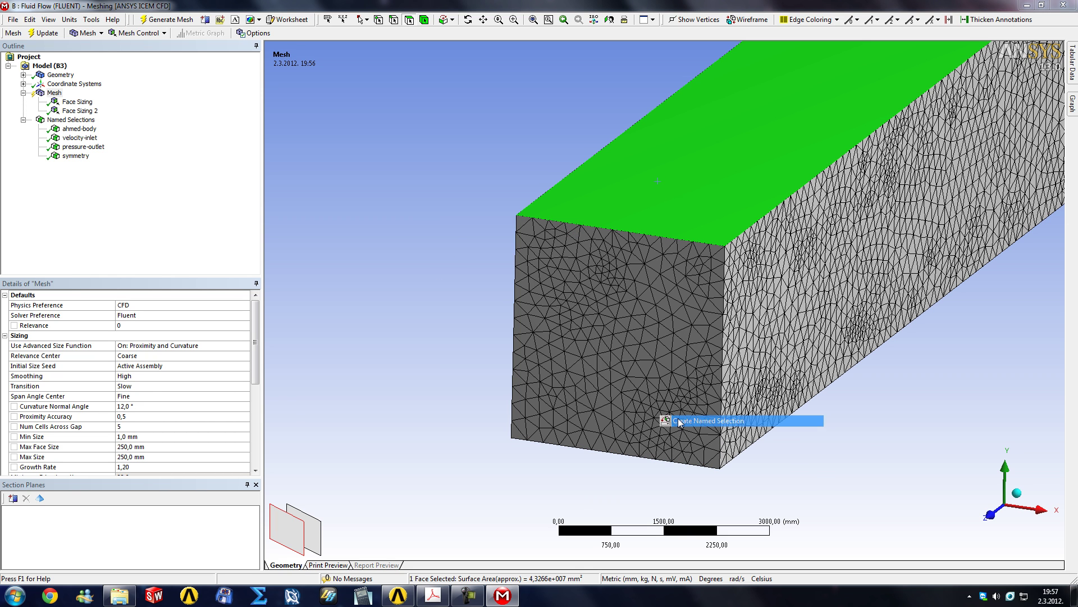
{"action": "type", "text": "symme"}
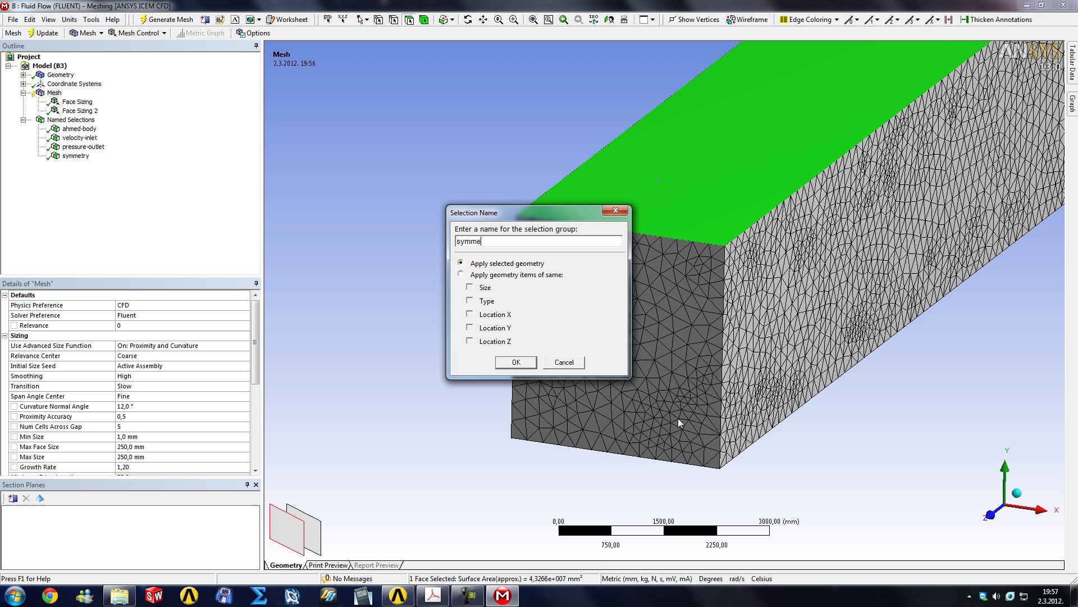
{"action": "type", "text": "try-top"}
{"action": "key", "text": "Return"}
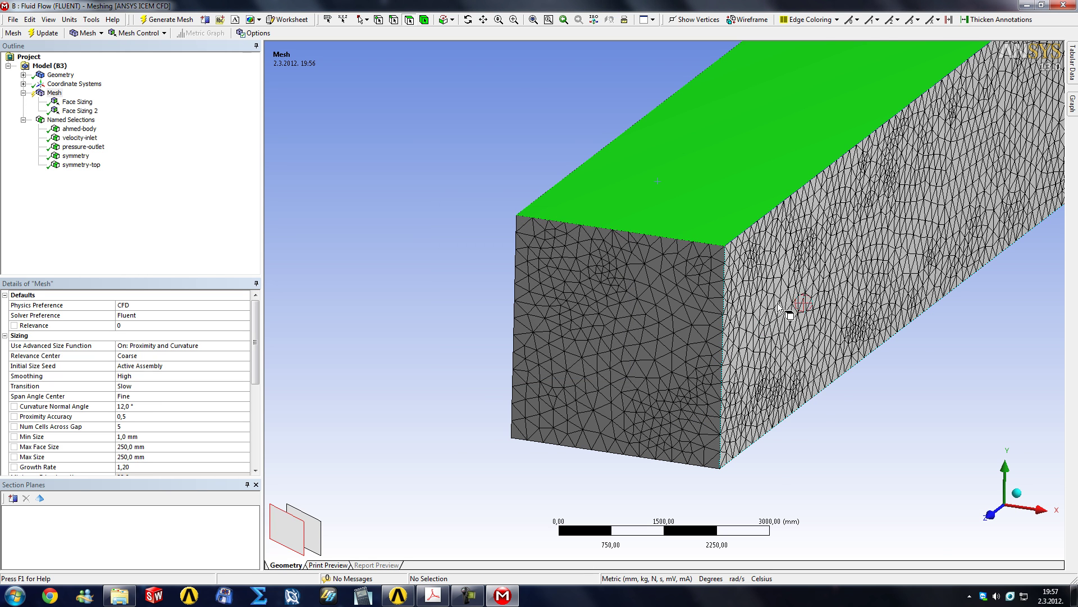
- Create the named selection 'symmetry-side' from the box's side face
{"action": "left_click", "coordinate": [778, 303]}
{"action": "right_click", "coordinate": [778, 304]}
{"action": "left_click", "coordinate": [827, 542]}
{"action": "type", "text": "symmetry-side"}
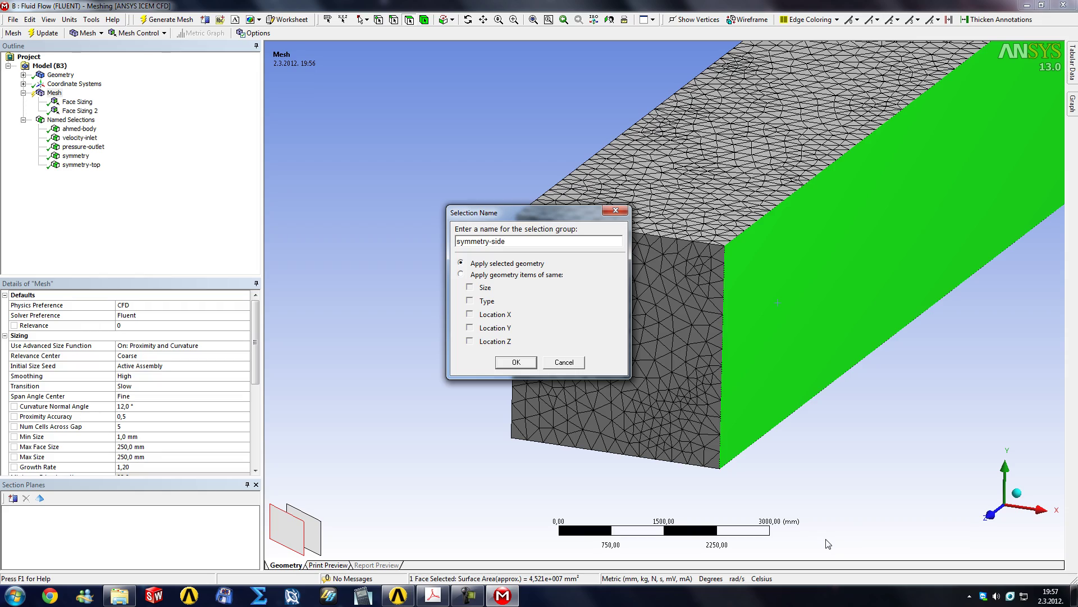
{"action": "key", "text": "Return"}
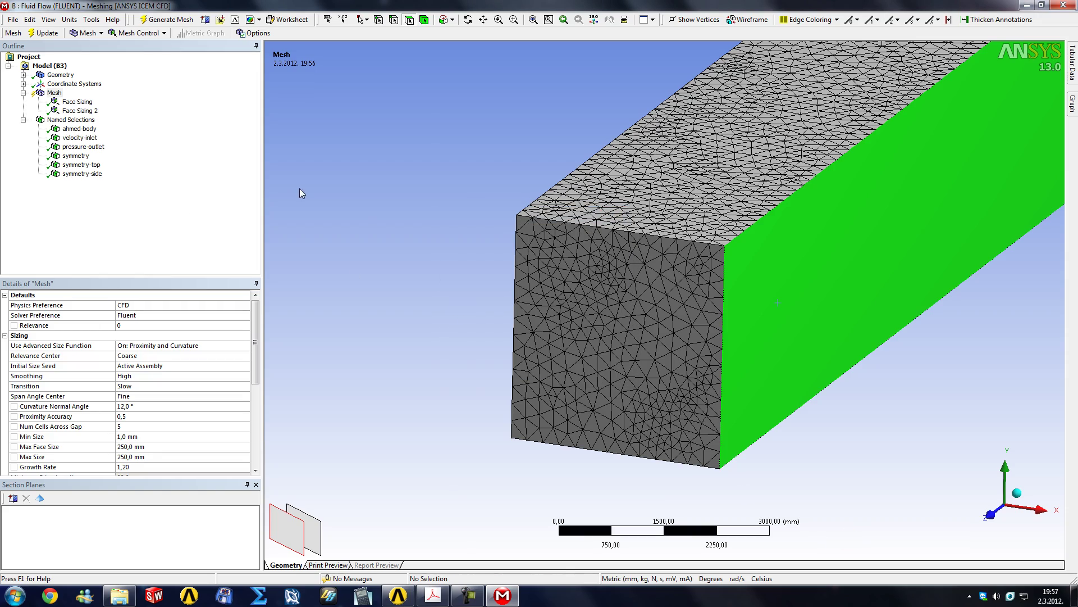
- Orbit to the underside and name the bottom face 'road'
{"action": "middle_click_drag", "start_coordinate": [417, 243], "coordinate": [617, 197]}
{"action": "left_click", "coordinate": [615, 194]}
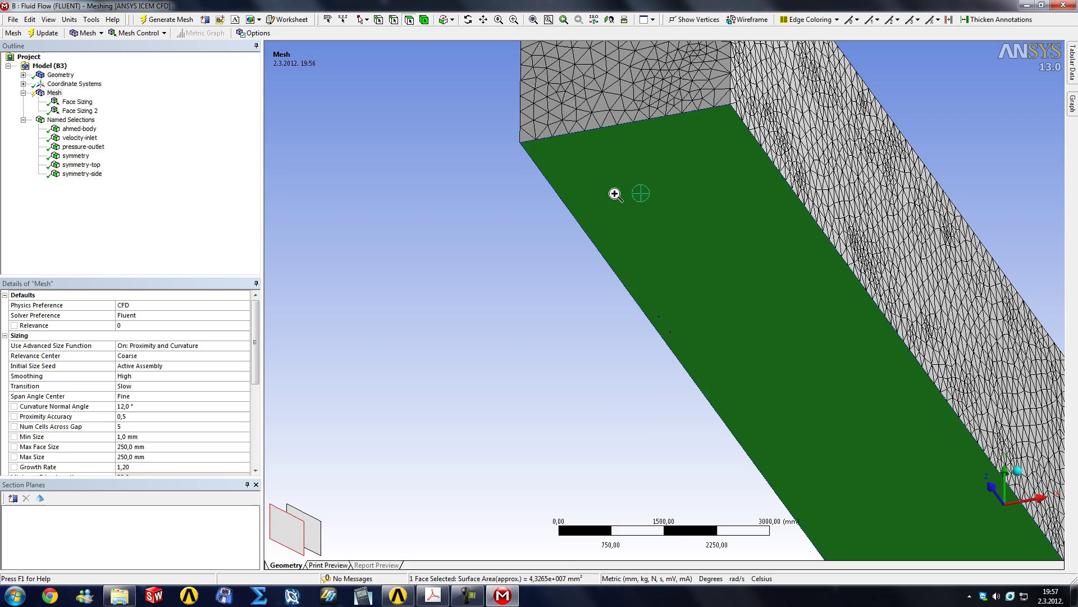
{"action": "right_click", "coordinate": [615, 194]}
{"action": "left_click", "coordinate": [657, 433]}
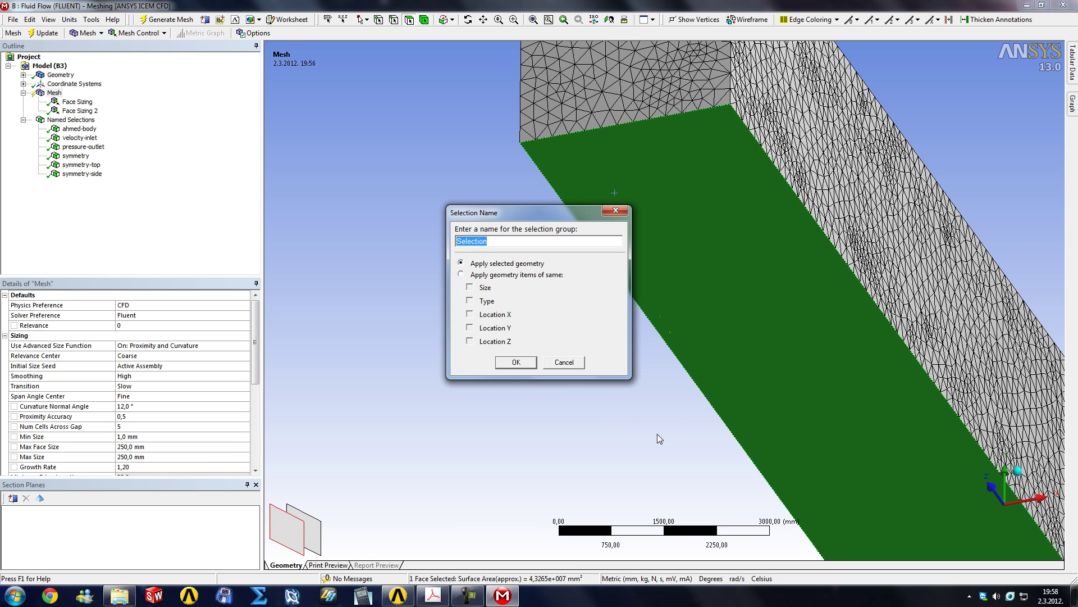
{"action": "type", "text": "road"}
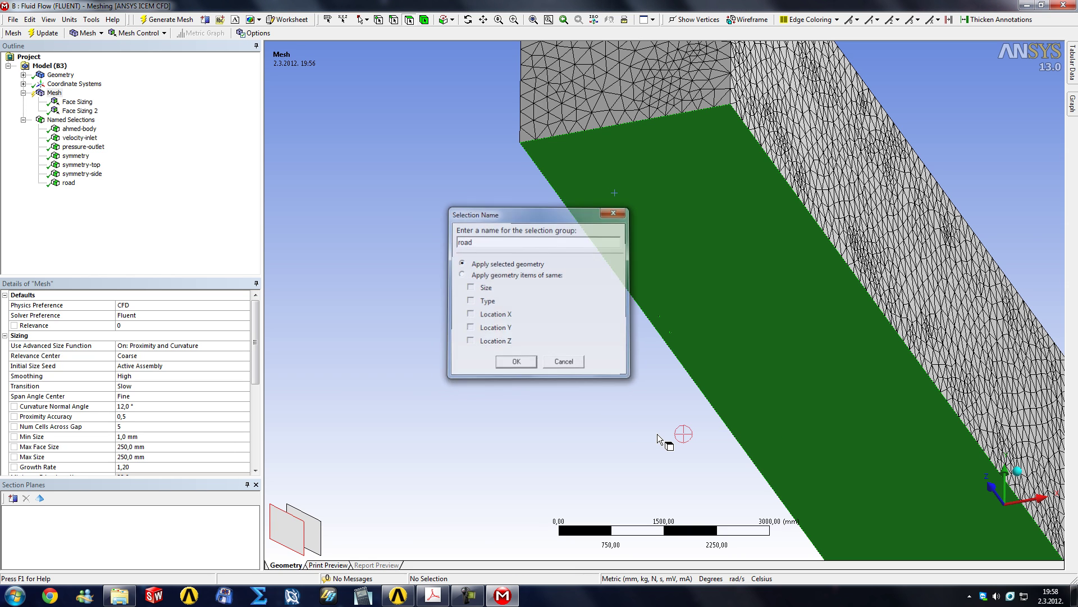
{"action": "key", "text": "Return"}
- Set the road named selection's Program Controlled Inflation to Include
{"action": "middle_click_drag", "start_coordinate": [493, 101], "coordinate": [562, 269]}
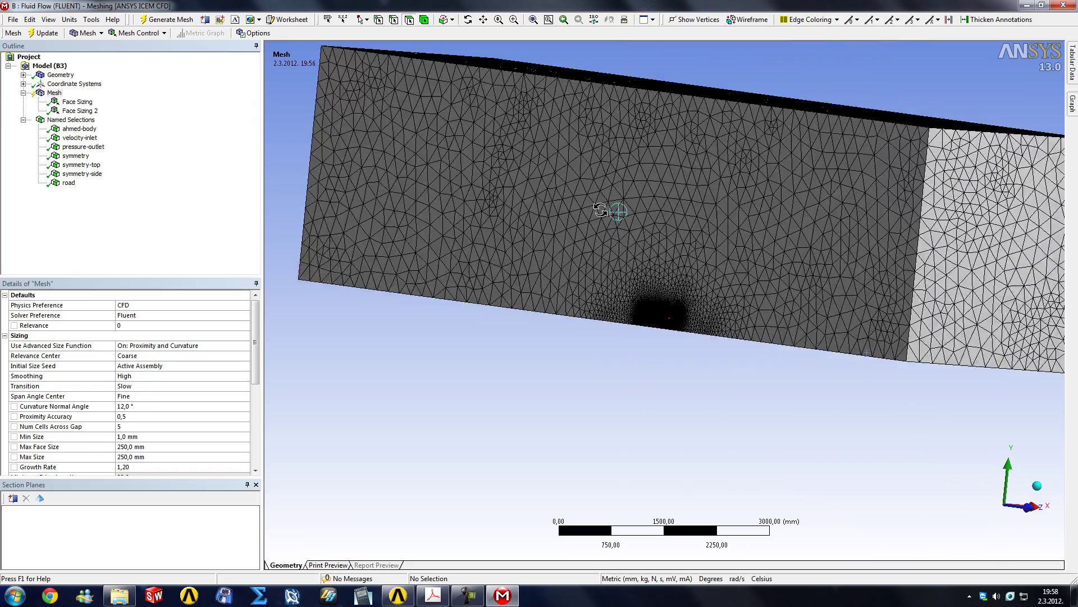
{"action": "scroll", "coordinate": [639, 306], "scroll_direction": "up", "scroll_amount": 5}
{"action": "scroll", "coordinate": [764, 345], "scroll_direction": "up", "scroll_amount": 3}
{"action": "scroll", "coordinate": [764, 345], "scroll_direction": "down", "scroll_amount": 2}
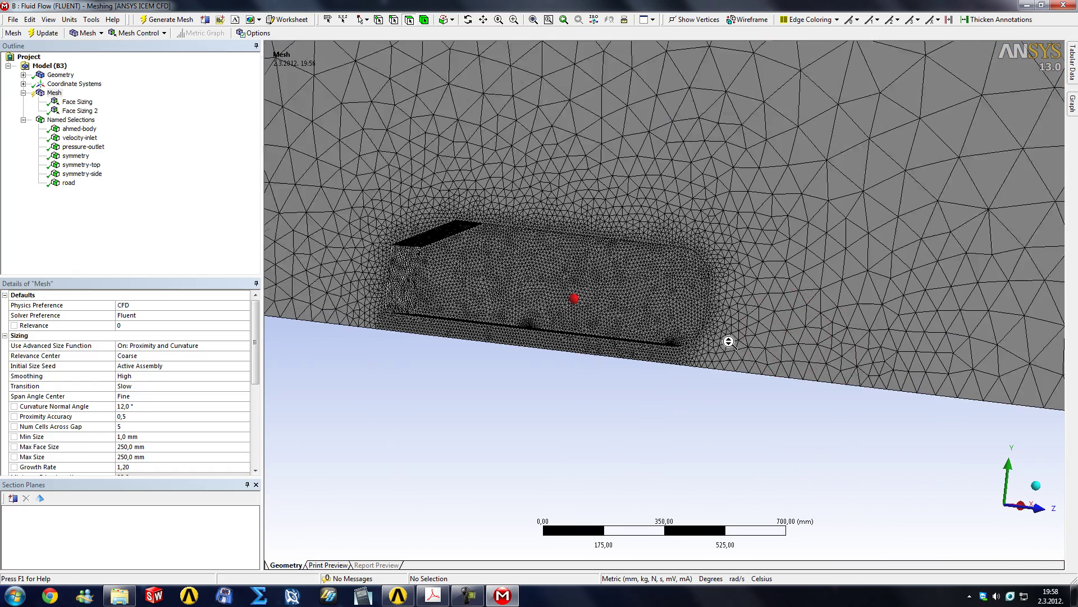
{"action": "middle_click_drag", "start_coordinate": [764, 346], "coordinate": [715, 352]}
{"action": "left_click", "coordinate": [70, 182]}
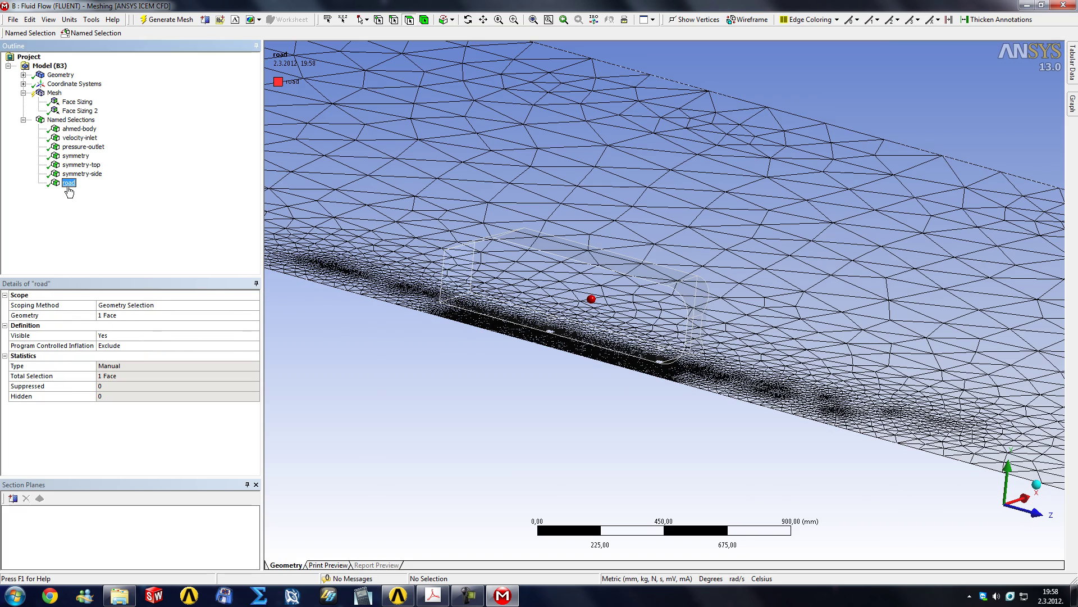
{"action": "left_click", "coordinate": [144, 347]}
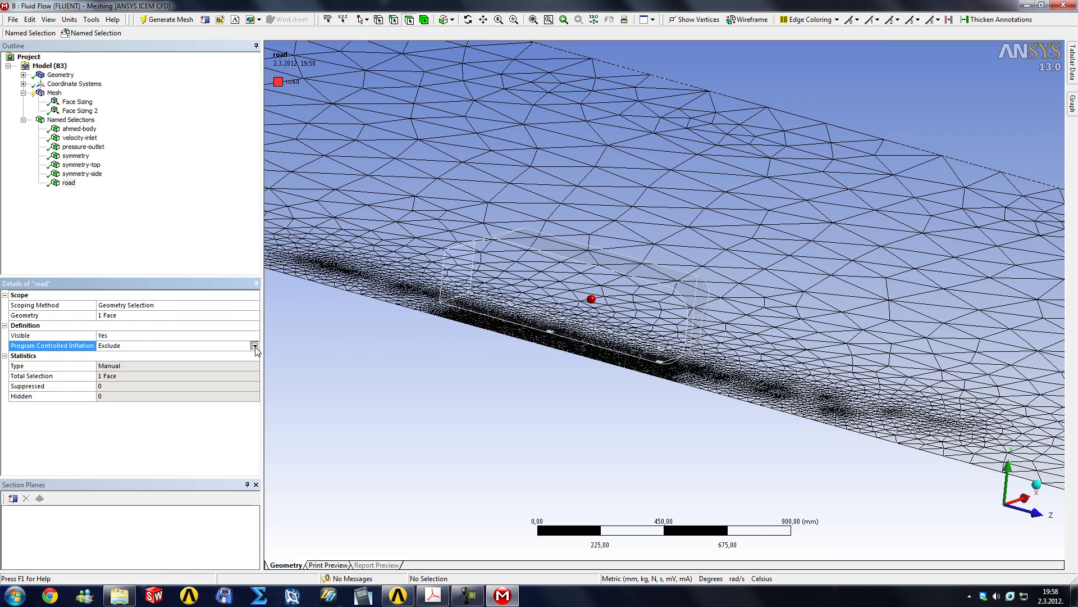
{"action": "left_click", "coordinate": [146, 346]}
{"action": "left_click", "coordinate": [155, 363]}
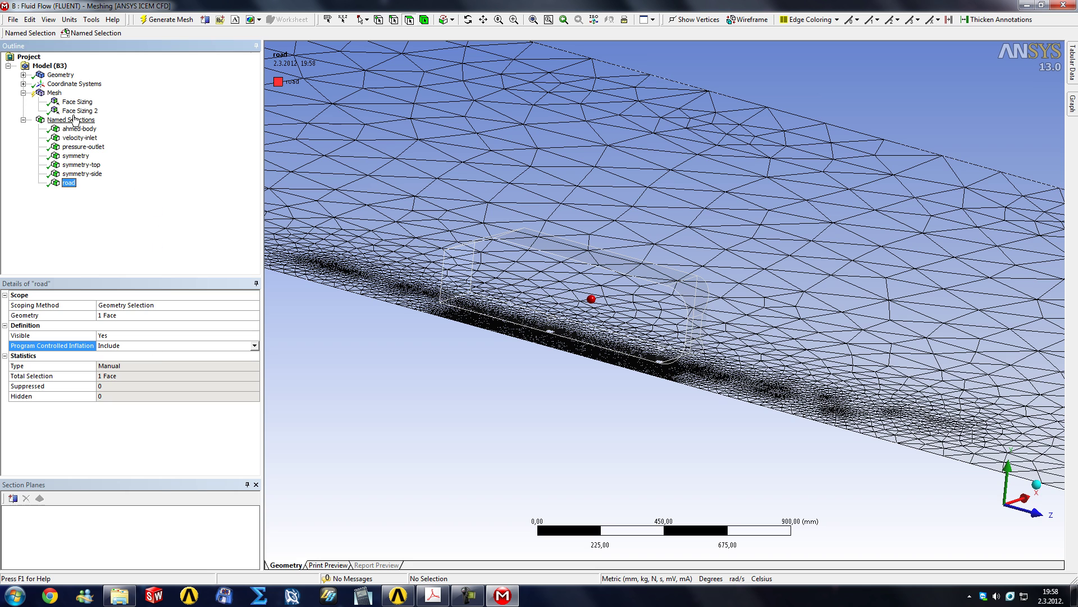
- Review the Mesh settings showing Smooth Transition inflation with 5 layers
{"action": "left_click", "coordinate": [54, 93]}
{"action": "left_click_drag", "start_coordinate": [256, 316], "coordinate": [256, 383]}
{"action": "left_click", "coordinate": [386, 337]}
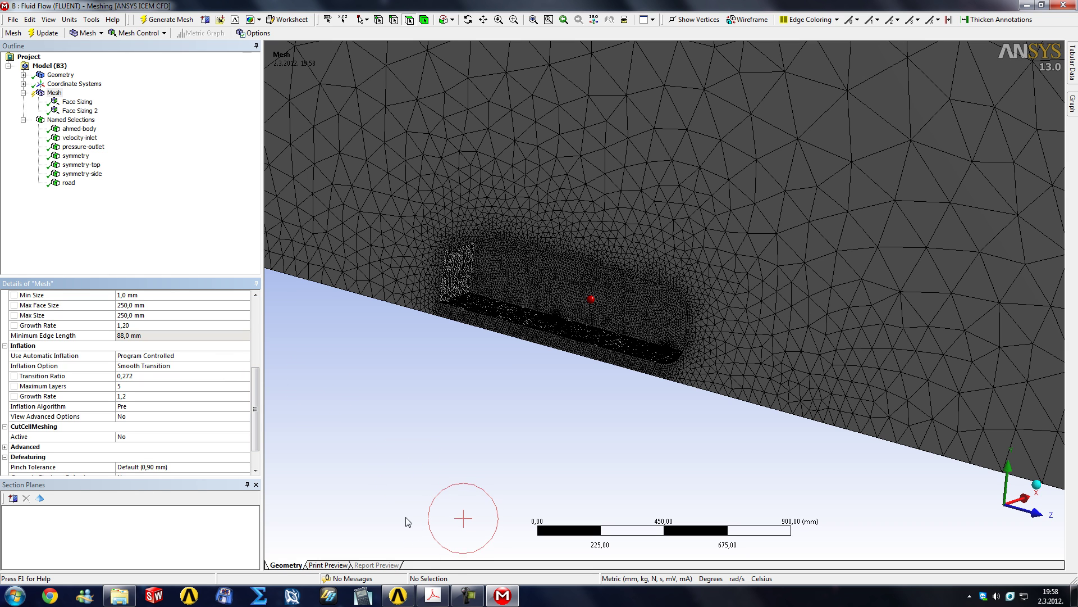
- Switch to the Automotive External Aerodynamics FLUENT guidelines PDF in Adobe Acrobat
{"action": "left_click", "coordinate": [432, 597]}
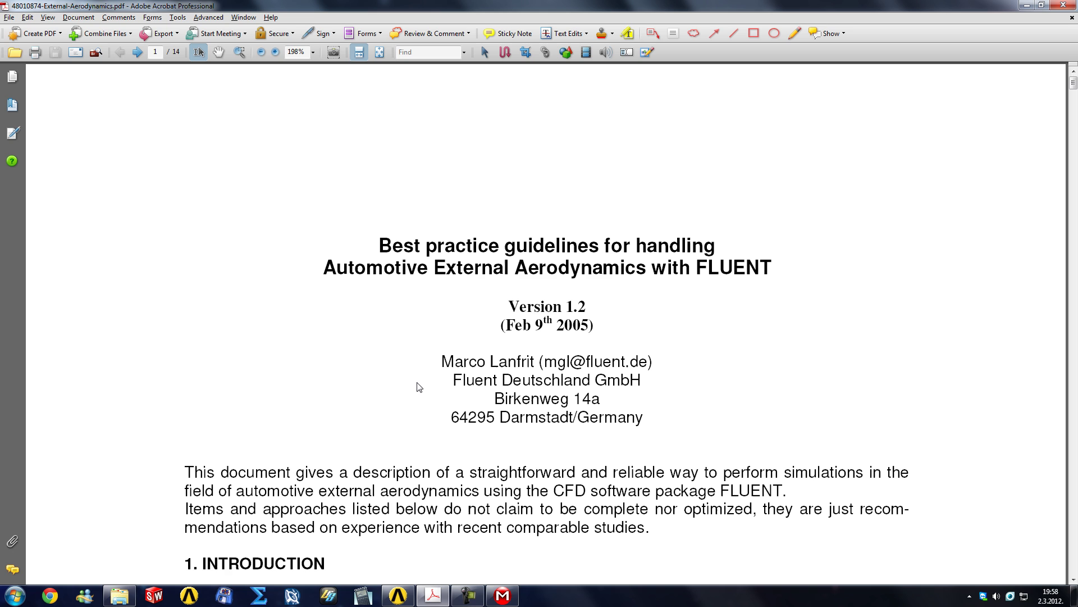
- Fit the PDF to page width and scroll to Figure 6, Prism Layer Growth
{"action": "left_click", "coordinate": [379, 54]}
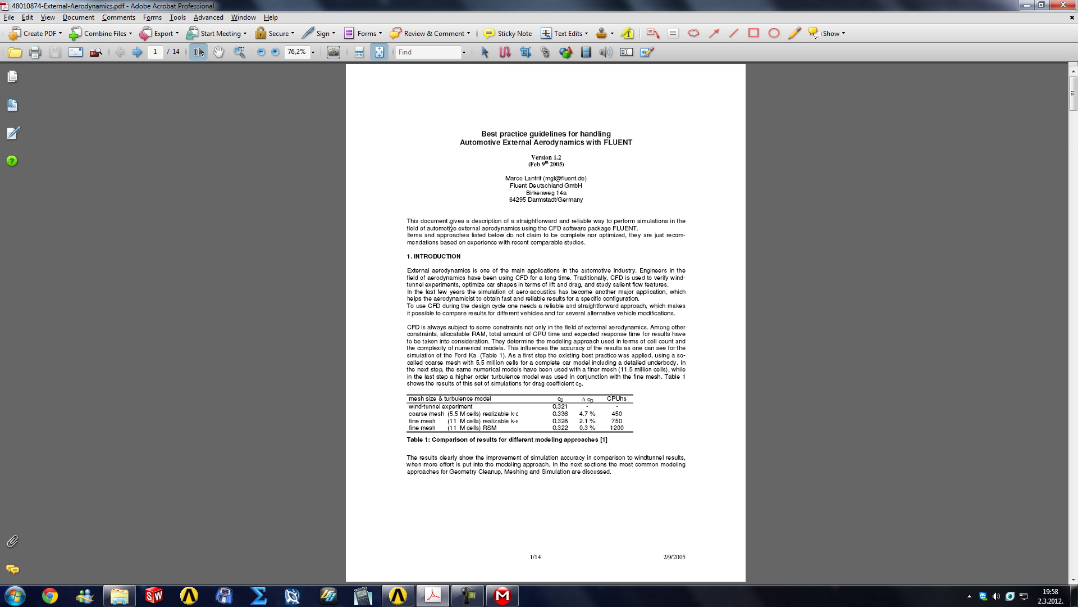
{"action": "scroll", "coordinate": [449, 227], "scroll_direction": "down", "scroll_amount": 1}
{"action": "scroll", "coordinate": [450, 228], "scroll_direction": "down", "scroll_amount": 4}
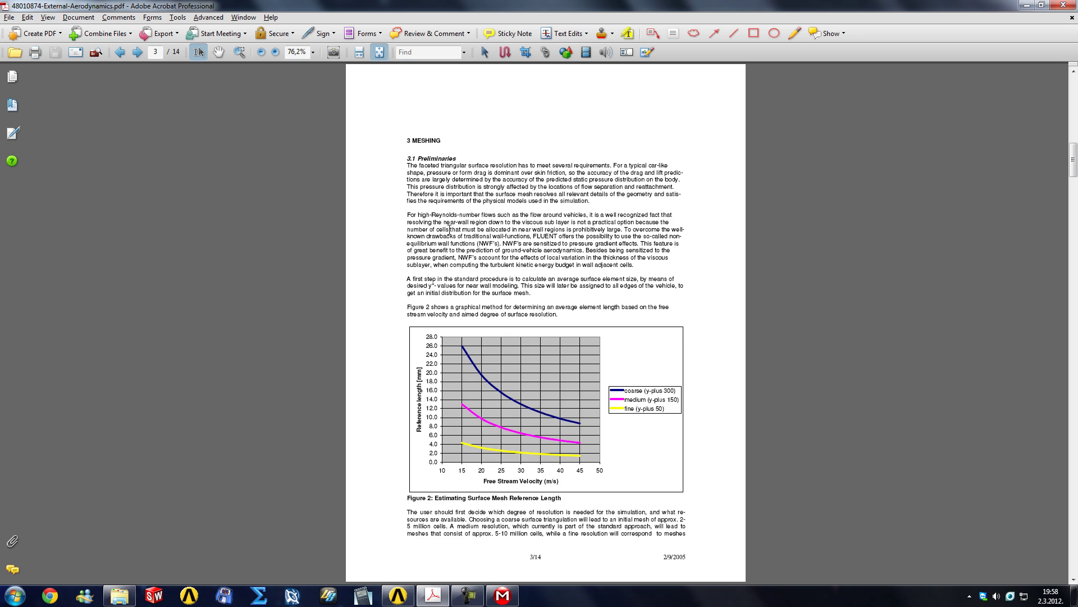
{"action": "scroll", "coordinate": [450, 228], "scroll_direction": "down", "scroll_amount": 2}
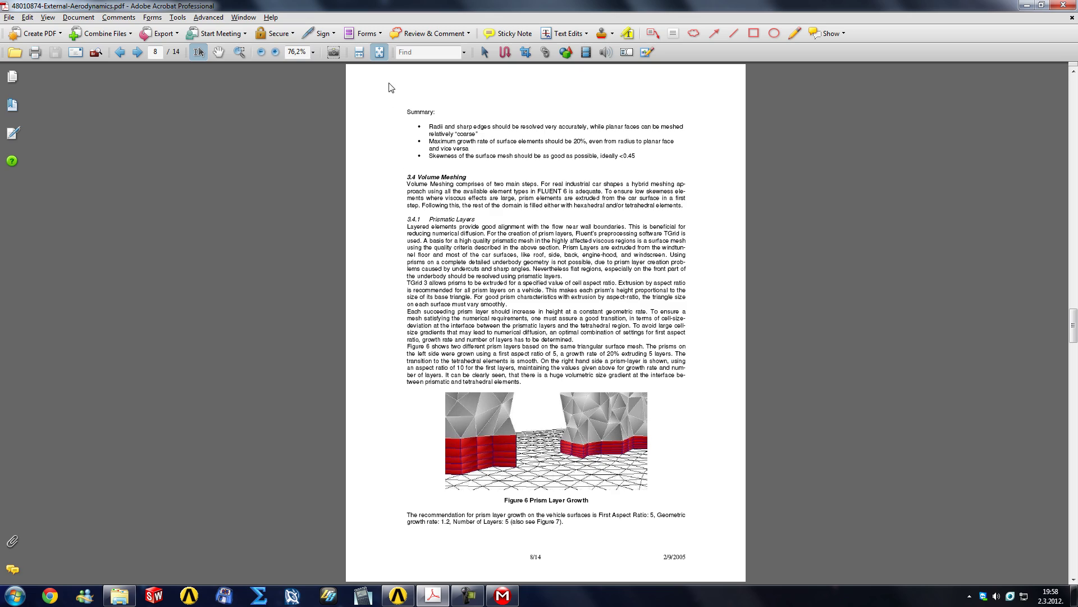
{"action": "left_click", "coordinate": [359, 51]}
{"action": "scroll", "coordinate": [502, 269], "scroll_direction": "down", "scroll_amount": 5}
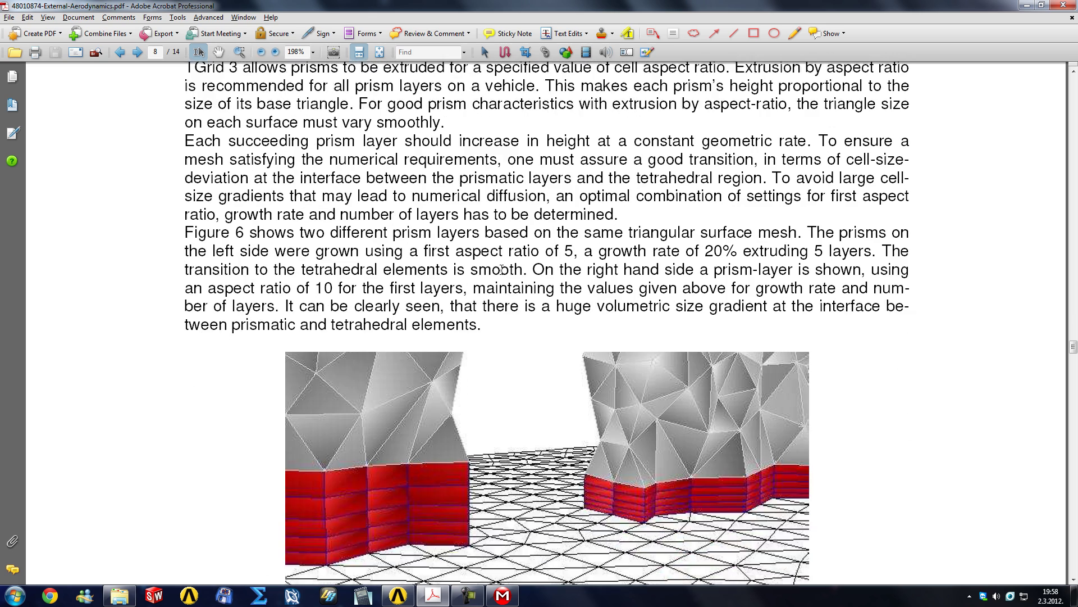
{"action": "scroll", "coordinate": [501, 270], "scroll_direction": "down", "scroll_amount": 2}
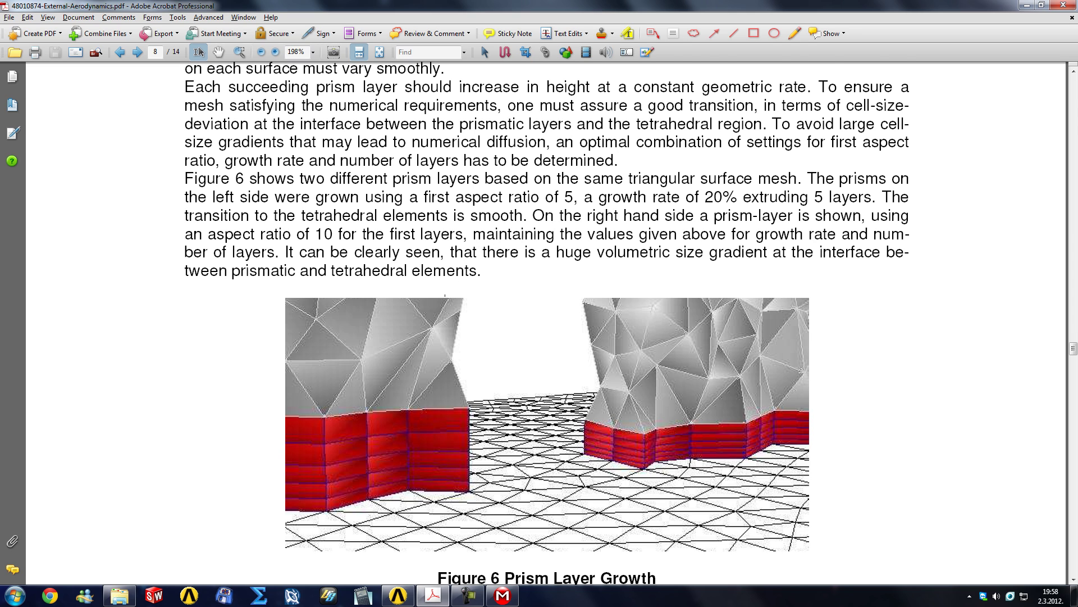
{"action": "scroll", "coordinate": [445, 295], "scroll_direction": "down", "scroll_amount": 1}
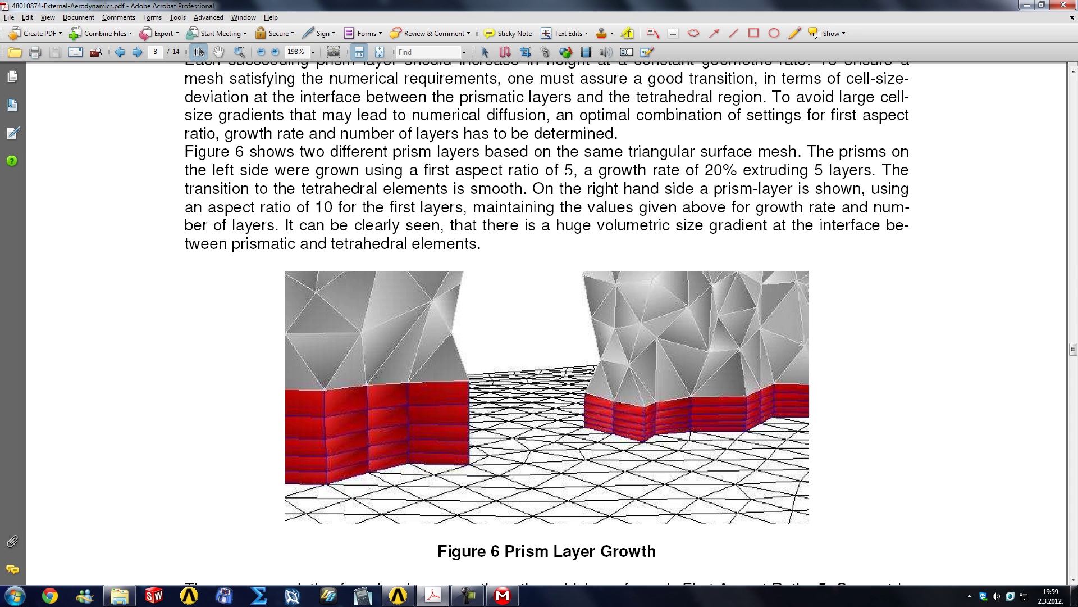
- Mark the recommended first aspect ratio 5 and 20% growth rate, then minimize Acrobat
{"action": "double_click", "coordinate": [569, 169]}
{"action": "left_click_drag", "start_coordinate": [714, 169], "coordinate": [723, 170]}
{"action": "left_click_drag", "start_coordinate": [564, 169], "coordinate": [571, 170]}
{"action": "scroll", "coordinate": [572, 174], "scroll_direction": "down", "scroll_amount": 4}
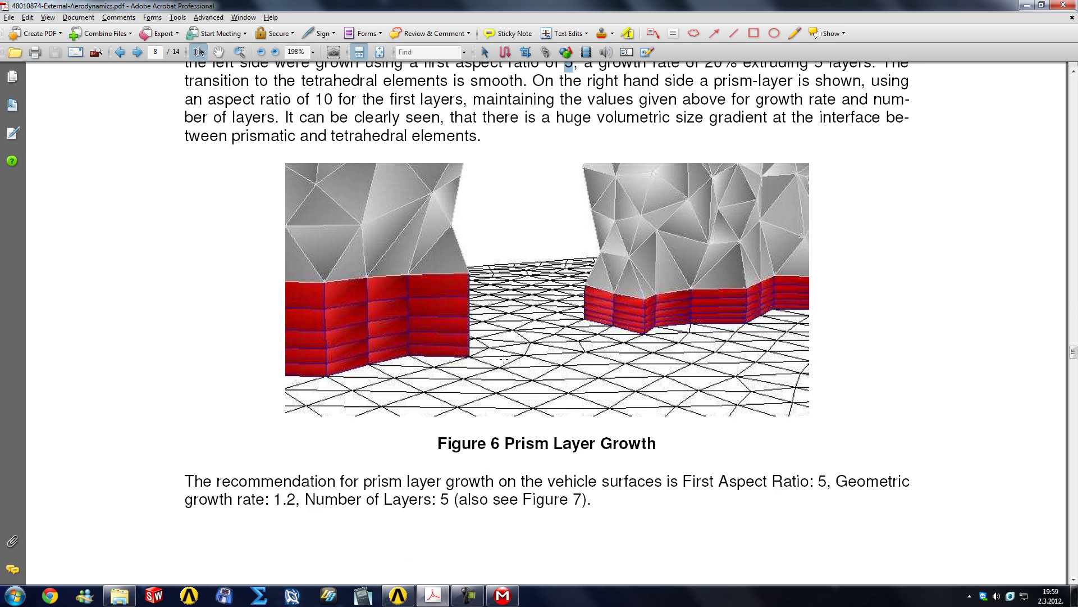
{"action": "left_click", "coordinate": [1026, 4]}
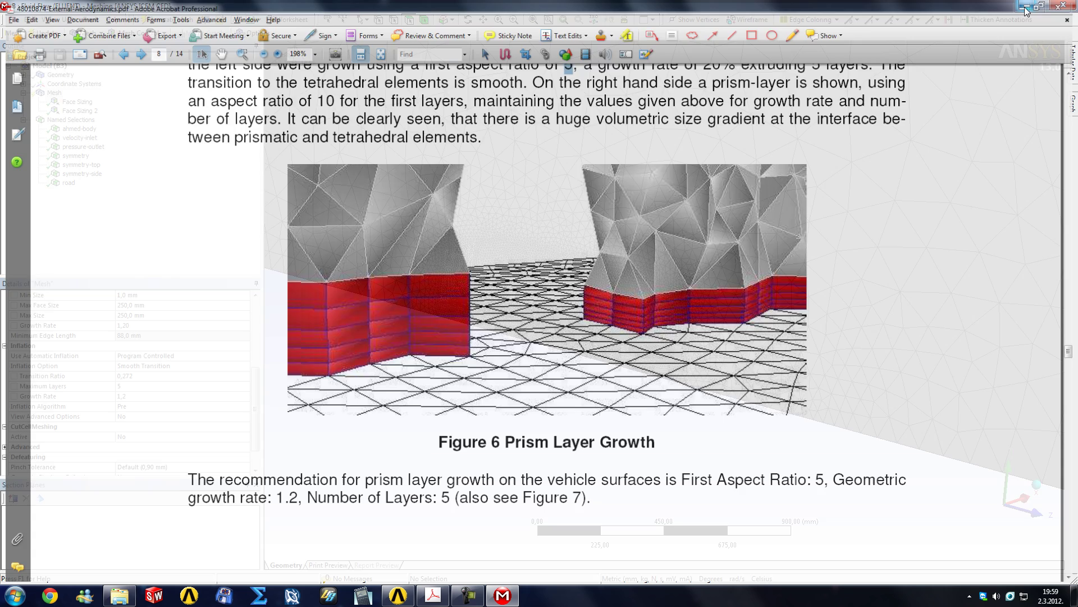
- Set the mesh Inflation Option to First Aspect Ratio
{"action": "left_click", "coordinate": [155, 365]}
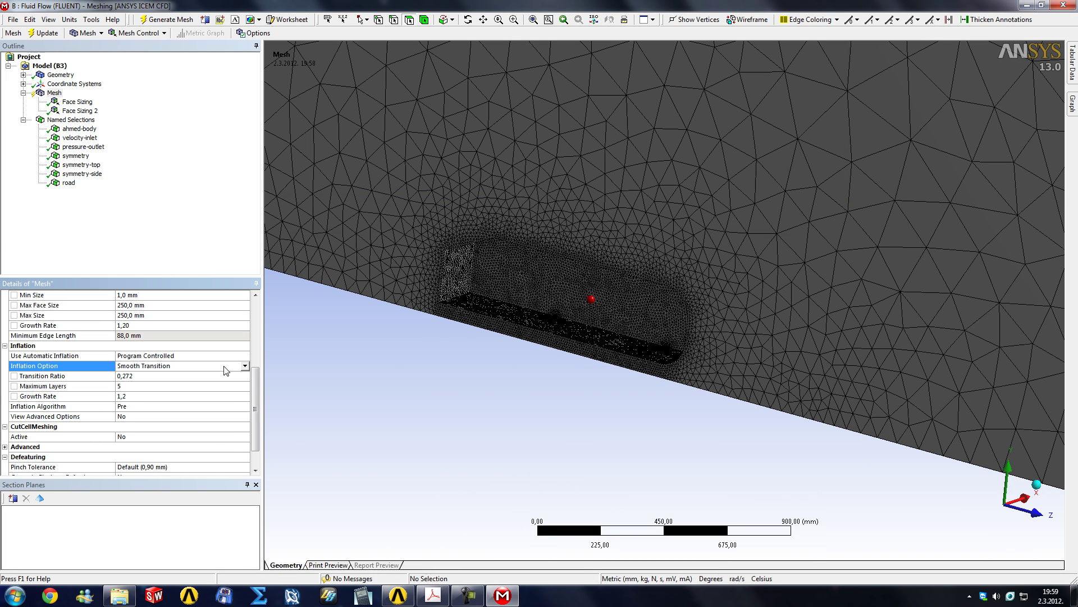
{"action": "left_click", "coordinate": [245, 367]}
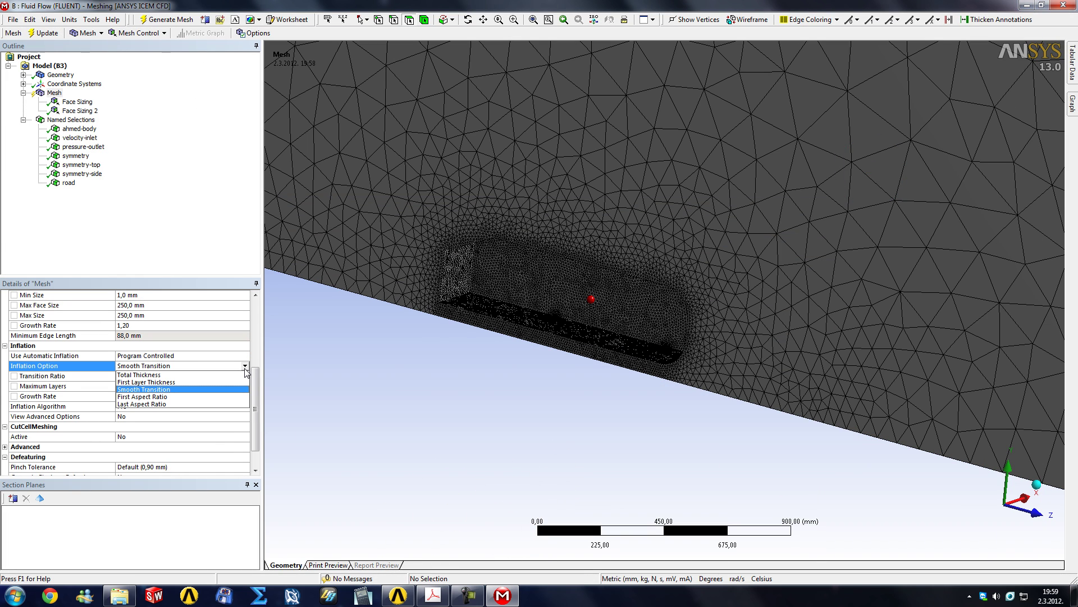
{"action": "left_click", "coordinate": [158, 396]}
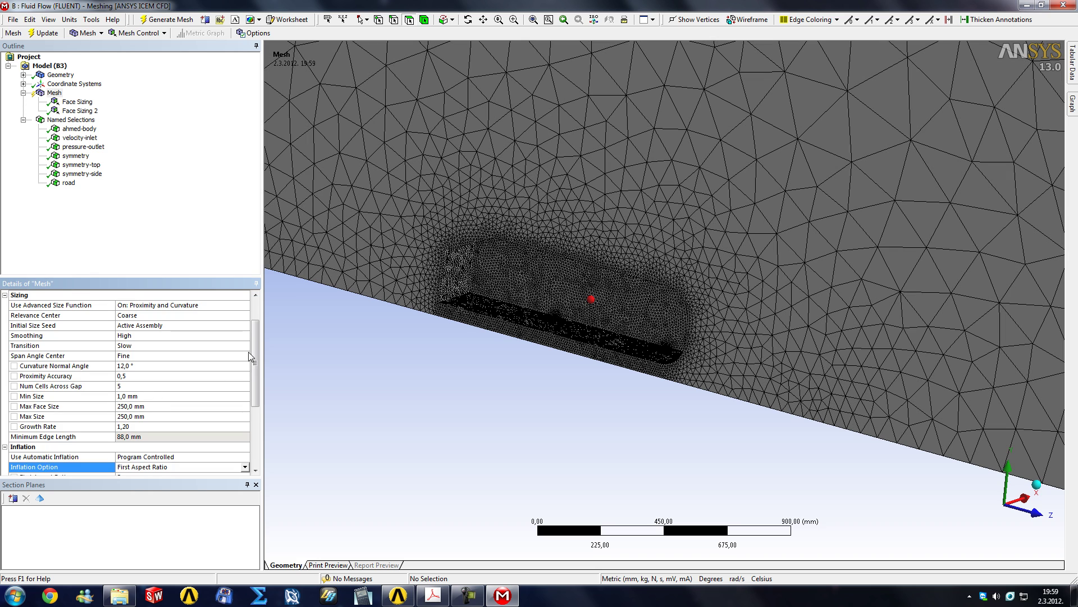
{"action": "scroll", "coordinate": [250, 360], "scroll_direction": "down", "scroll_amount": 3}
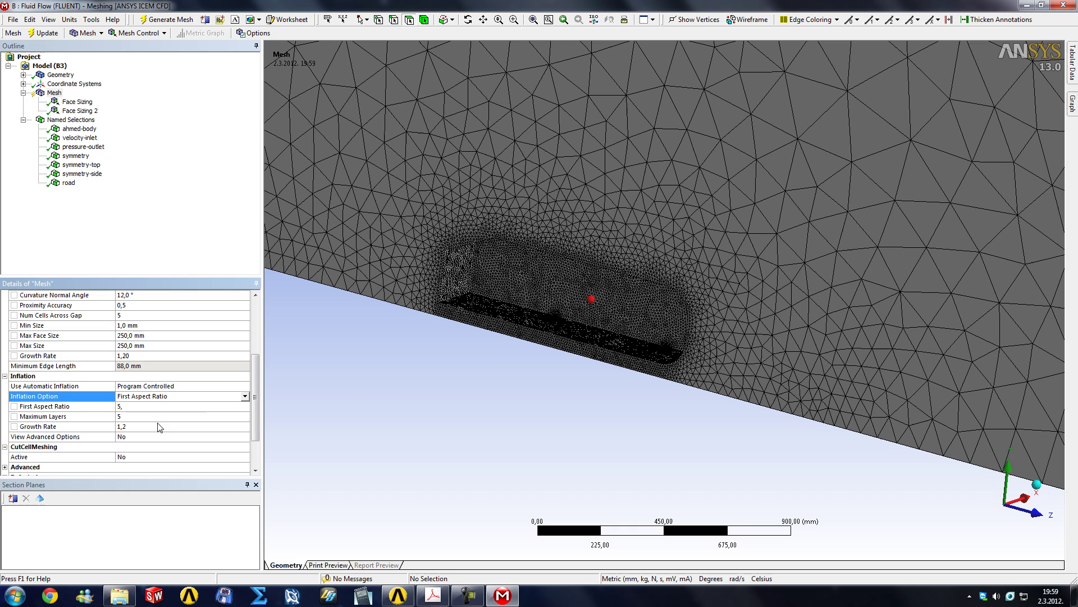
{"action": "scroll", "coordinate": [257, 383], "scroll_direction": "down", "scroll_amount": 1}
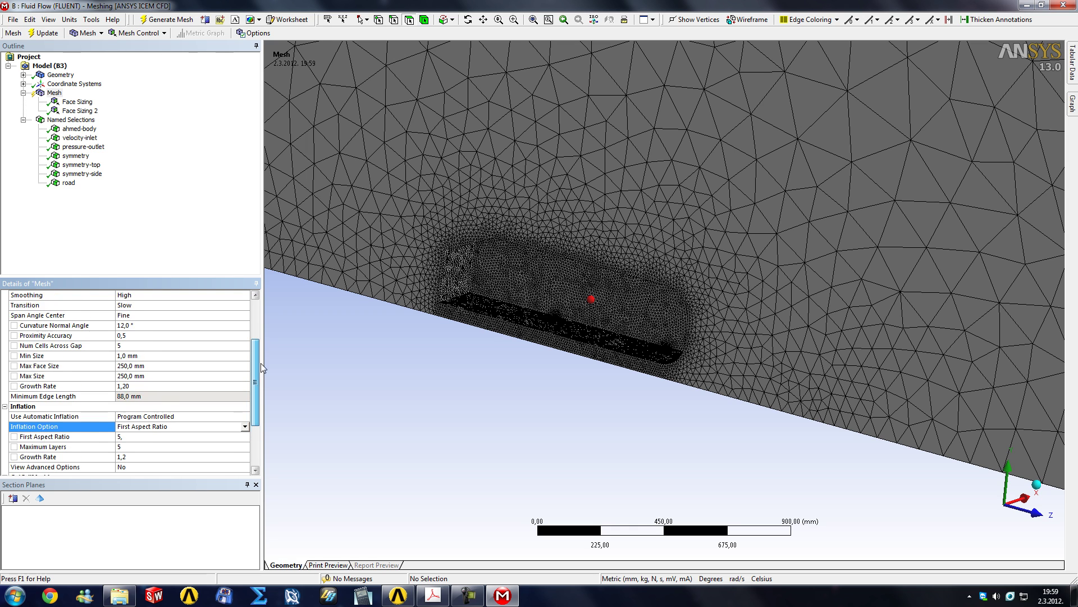
- Show advanced inflation options and raise Smoothing Iterations to 10
{"action": "left_click", "coordinate": [246, 417]}
{"action": "left_click", "coordinate": [245, 417]}
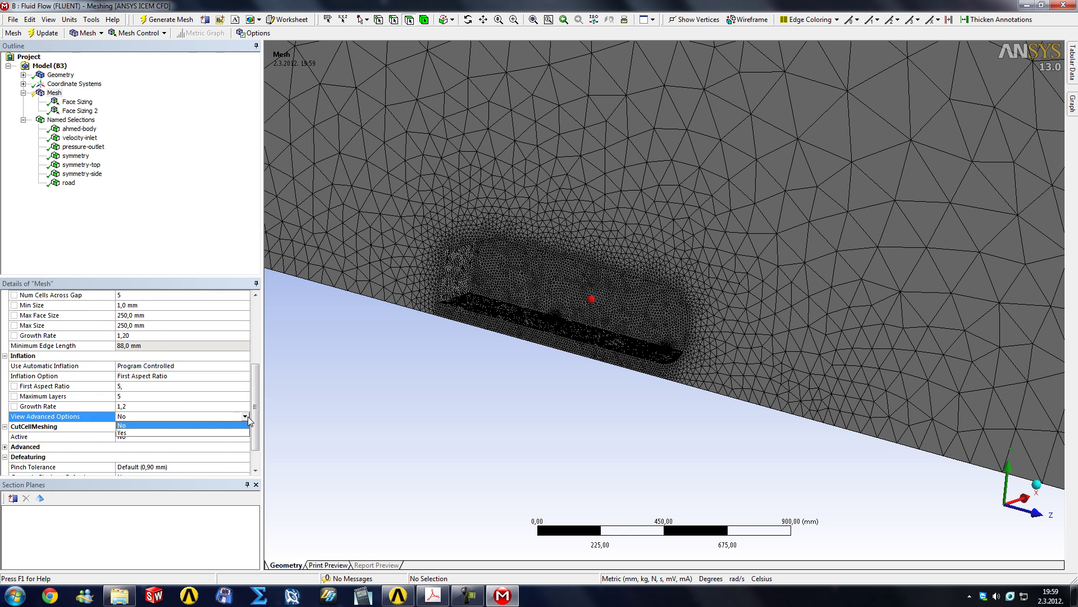
{"action": "left_click", "coordinate": [163, 436]}
{"action": "scroll", "coordinate": [255, 368], "scroll_direction": "down", "scroll_amount": 5}
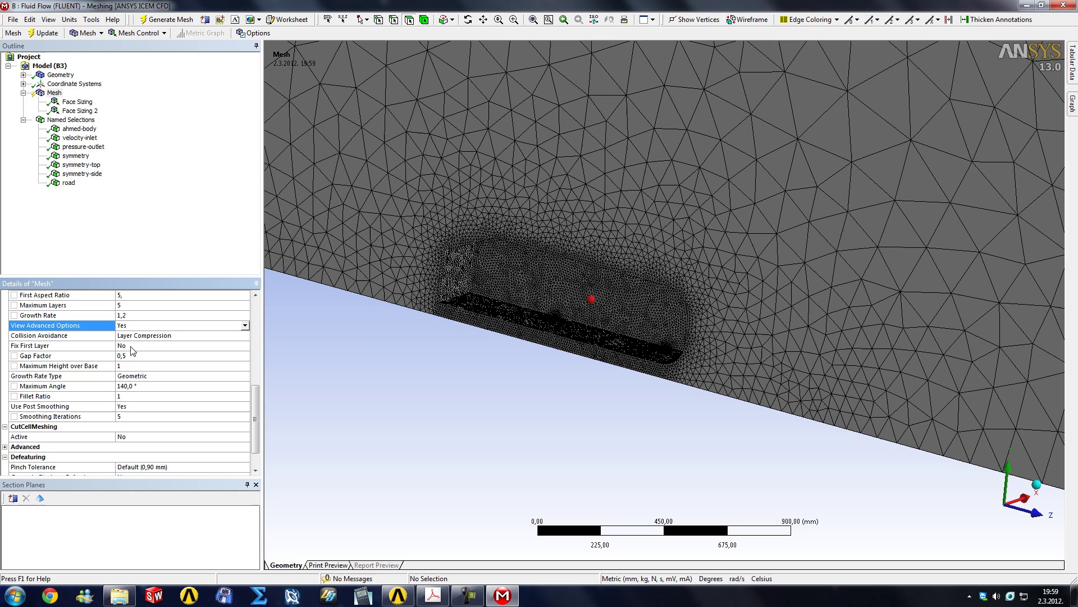
{"action": "left_click", "coordinate": [129, 417]}
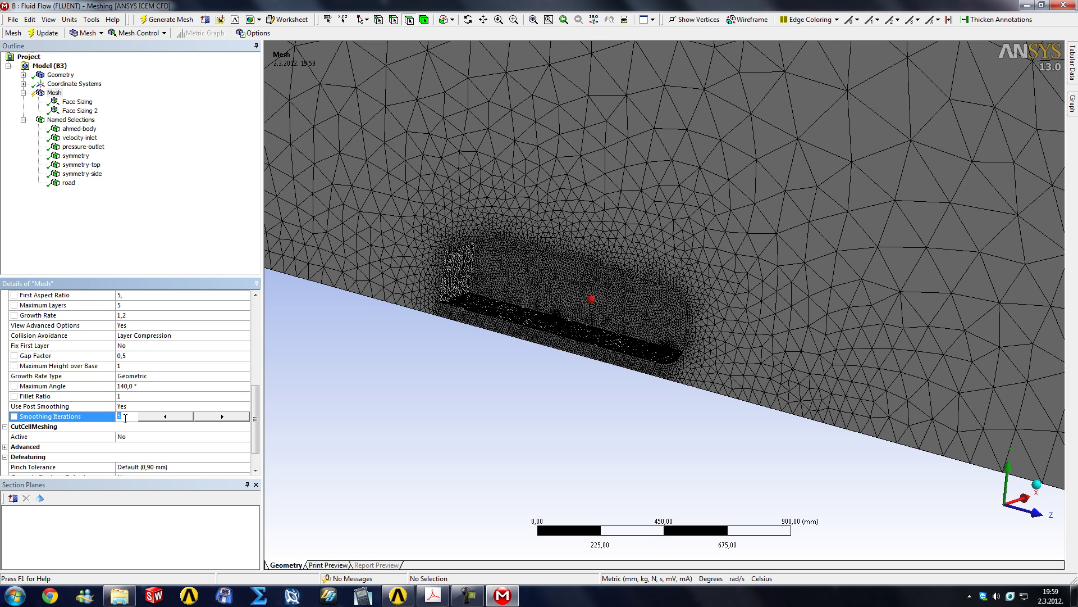
{"action": "type", "text": "10"}
{"action": "key", "text": "Return"}
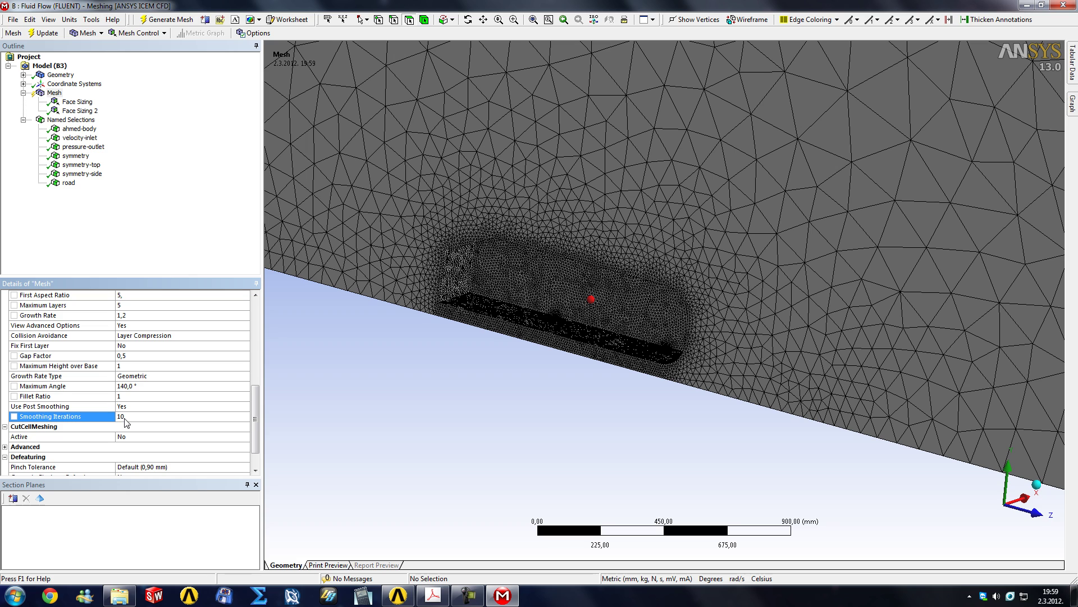
{"action": "scroll", "coordinate": [255, 418], "scroll_direction": "up", "scroll_amount": 2}
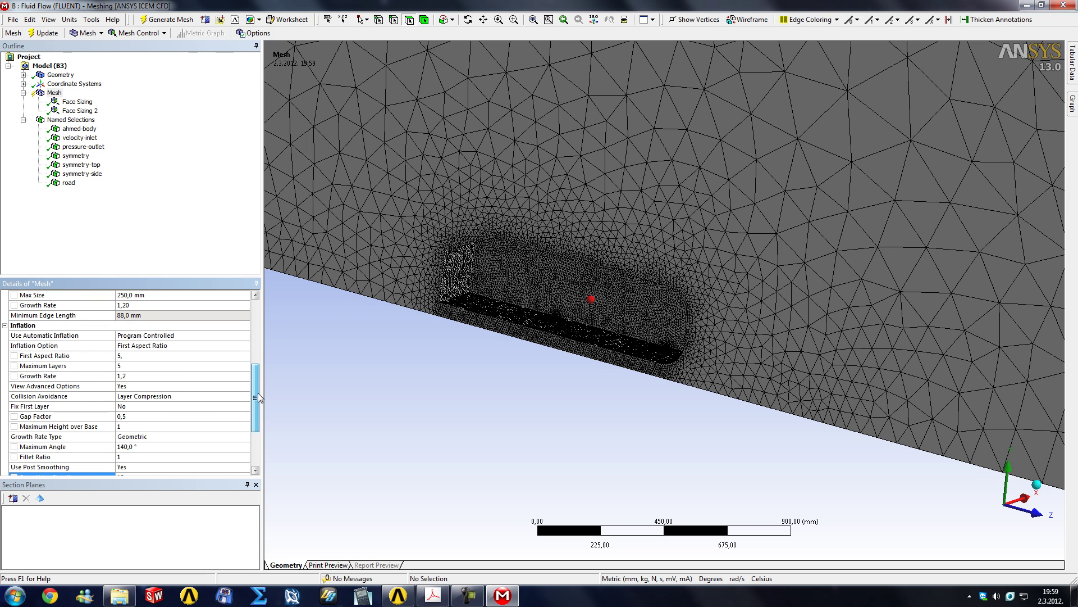
- Keep Fix First Layer at No, hide advanced options, and view the domain from +X
{"action": "left_click", "coordinate": [208, 406]}
{"action": "left_click", "coordinate": [206, 406]}
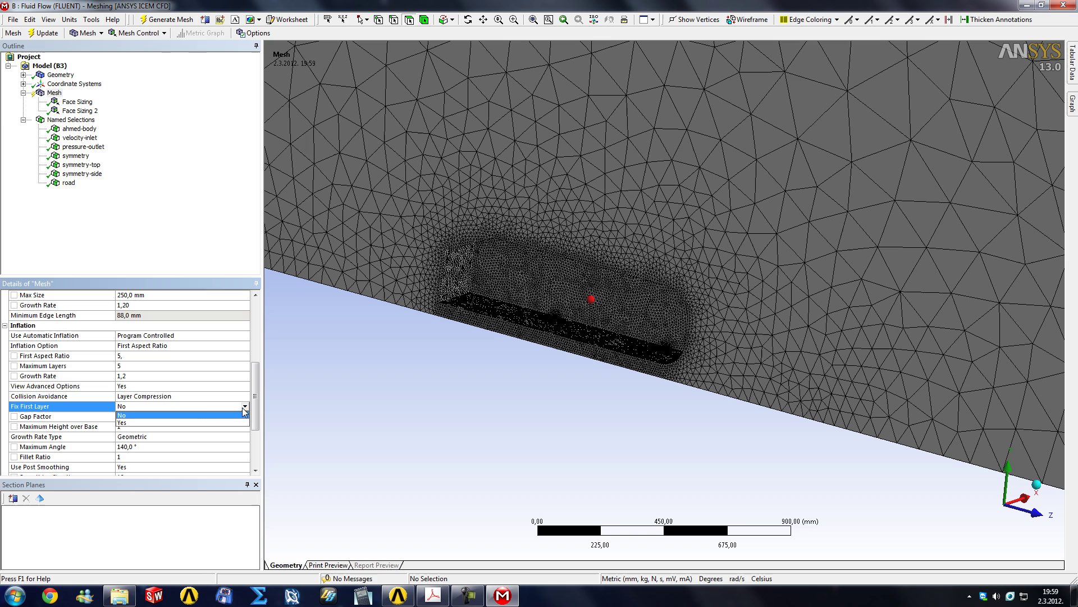
{"action": "left_click", "coordinate": [182, 416]}
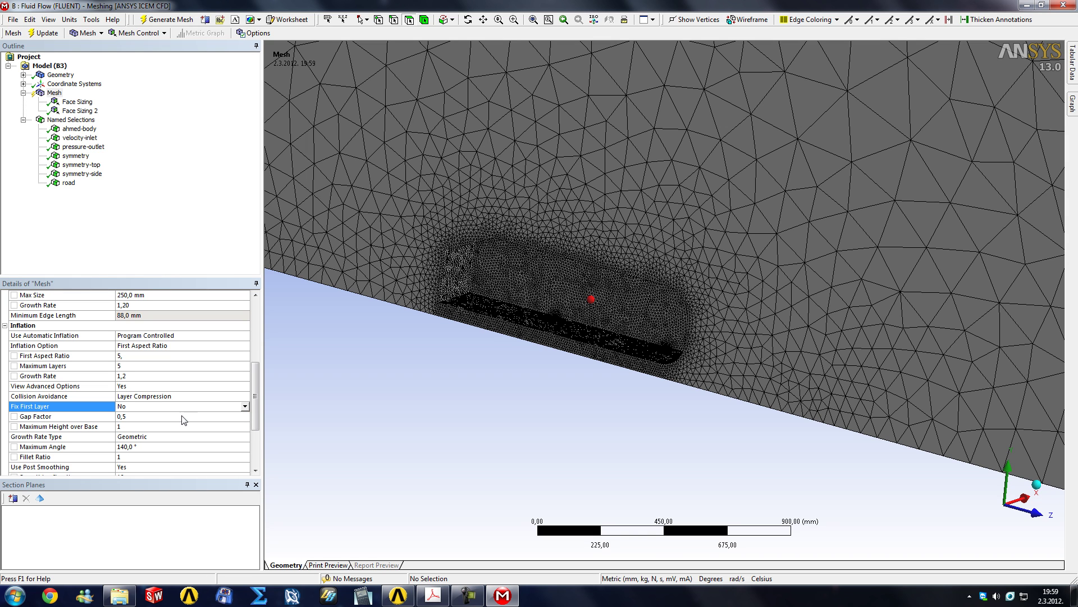
{"action": "left_click", "coordinate": [174, 386]}
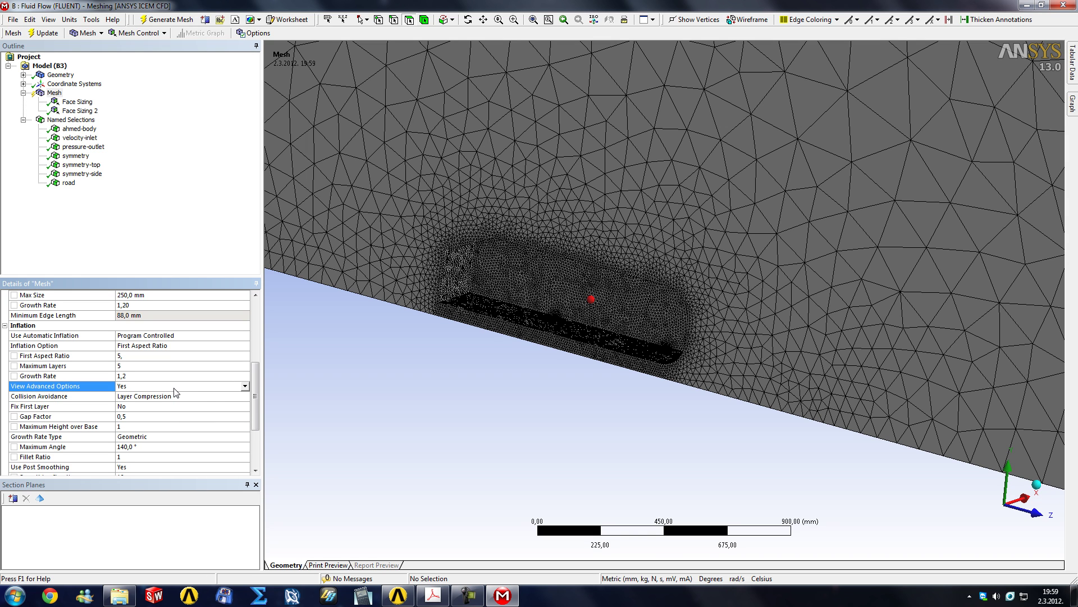
{"action": "left_click", "coordinate": [245, 386]}
{"action": "left_click", "coordinate": [197, 396]}
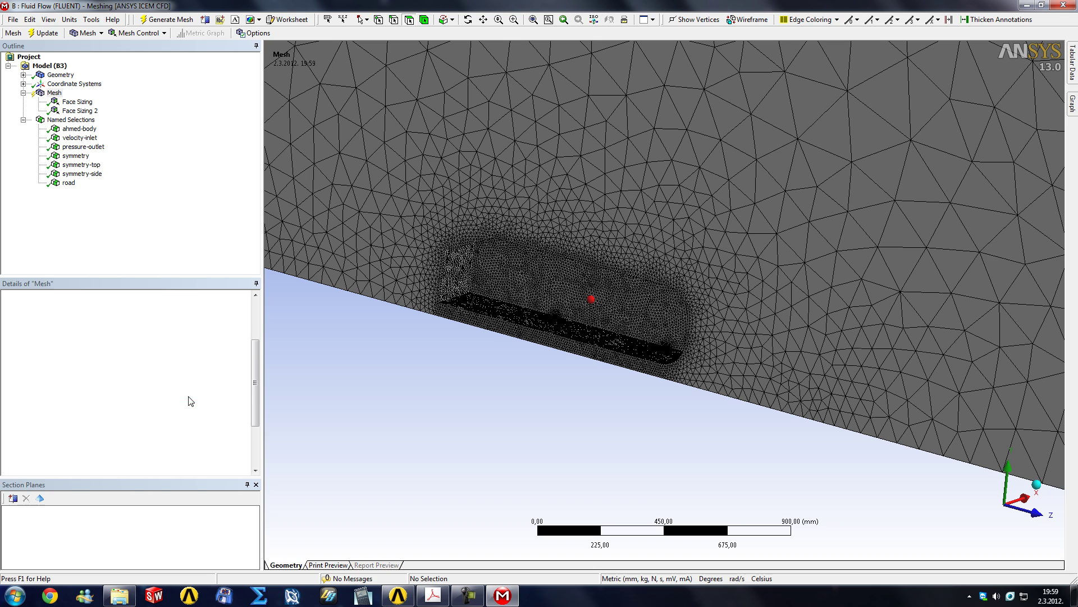
{"action": "left_click_drag", "start_coordinate": [252, 387], "coordinate": [252, 406]}
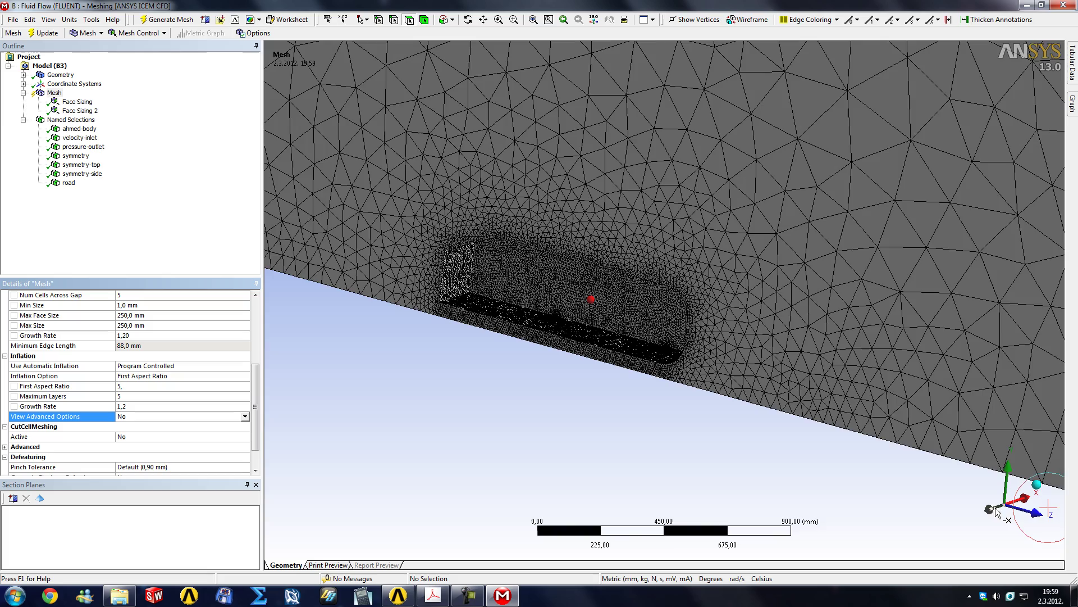
{"action": "scroll", "coordinate": [959, 495], "scroll_direction": "down", "scroll_amount": 2}
{"action": "left_click", "coordinate": [1020, 498]}
{"action": "scroll", "coordinate": [664, 308], "scroll_direction": "up", "scroll_amount": 5}
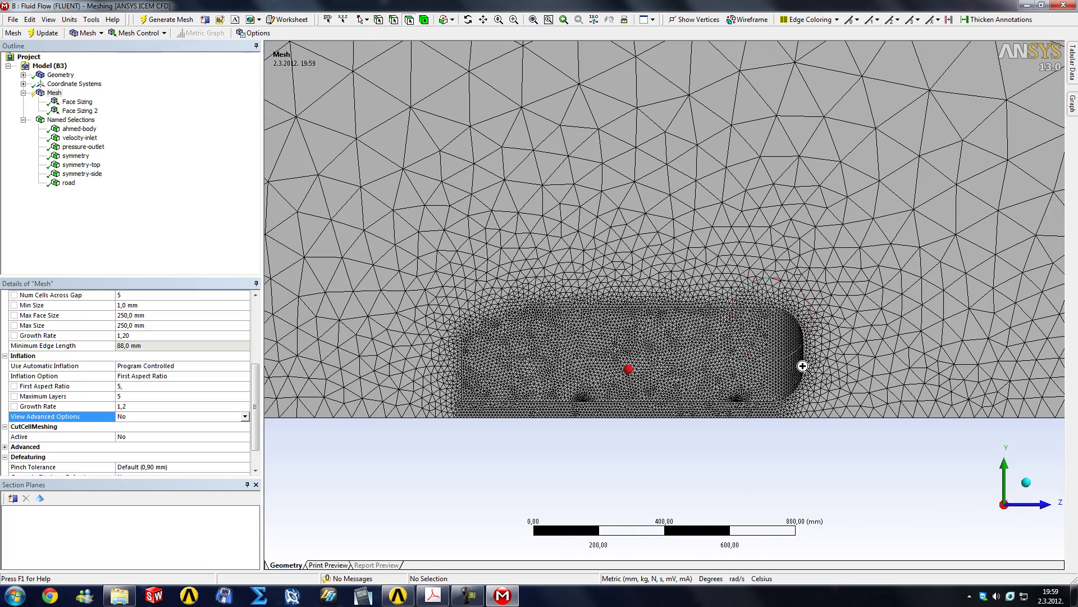
{"action": "scroll", "coordinate": [855, 408], "scroll_direction": "up", "scroll_amount": 3}
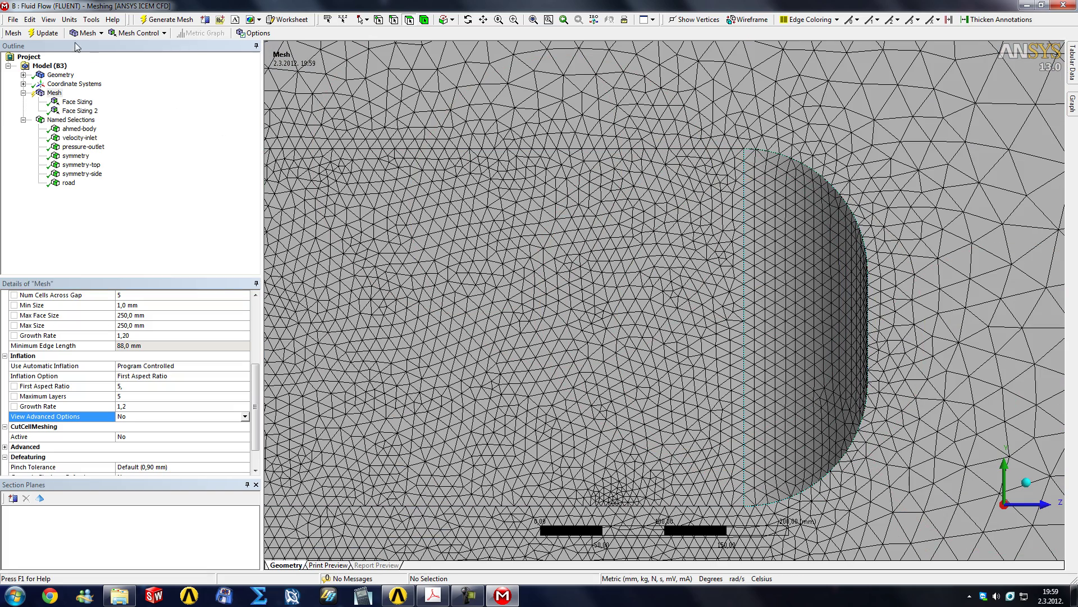
{"action": "left_click", "coordinate": [46, 33]}
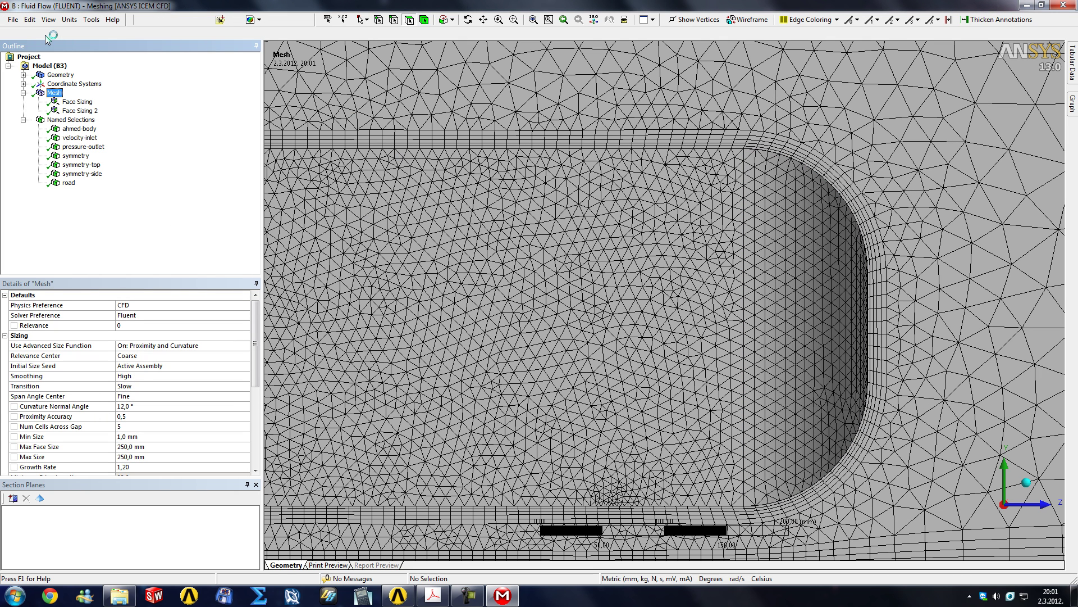
{"action": "middle_click_drag", "start_coordinate": [341, 140], "coordinate": [260, 317]}
{"action": "left_click_drag", "start_coordinate": [257, 317], "coordinate": [254, 372]}
{"action": "middle_click_drag", "start_coordinate": [539, 294], "coordinate": [573, 125]}
{"action": "scroll", "coordinate": [646, 152], "scroll_direction": "up", "scroll_amount": 5}
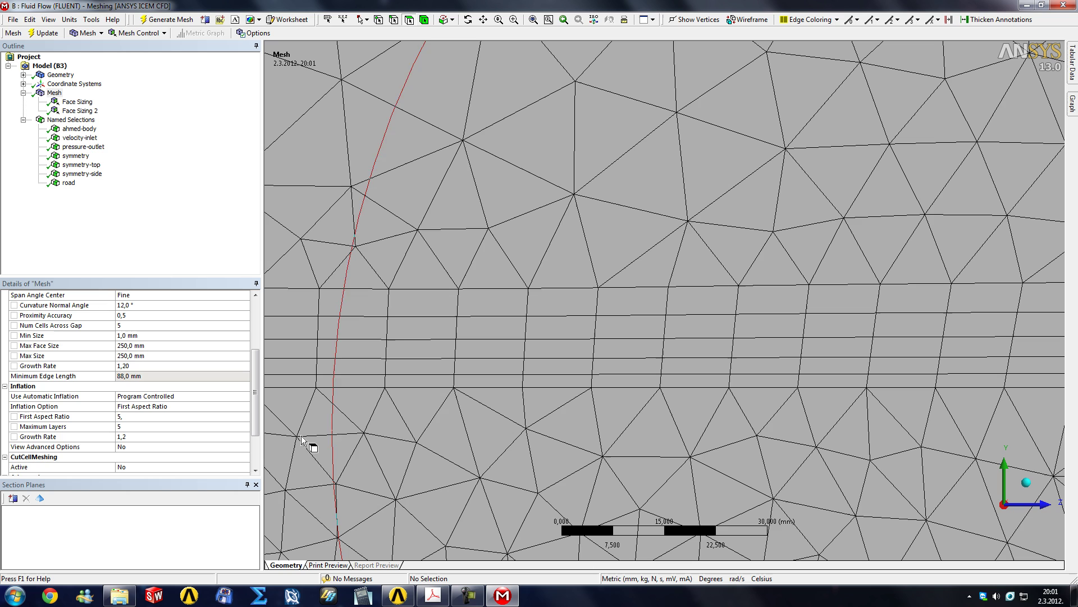
{"action": "left_click_drag", "start_coordinate": [302, 439], "coordinate": [492, 277]}
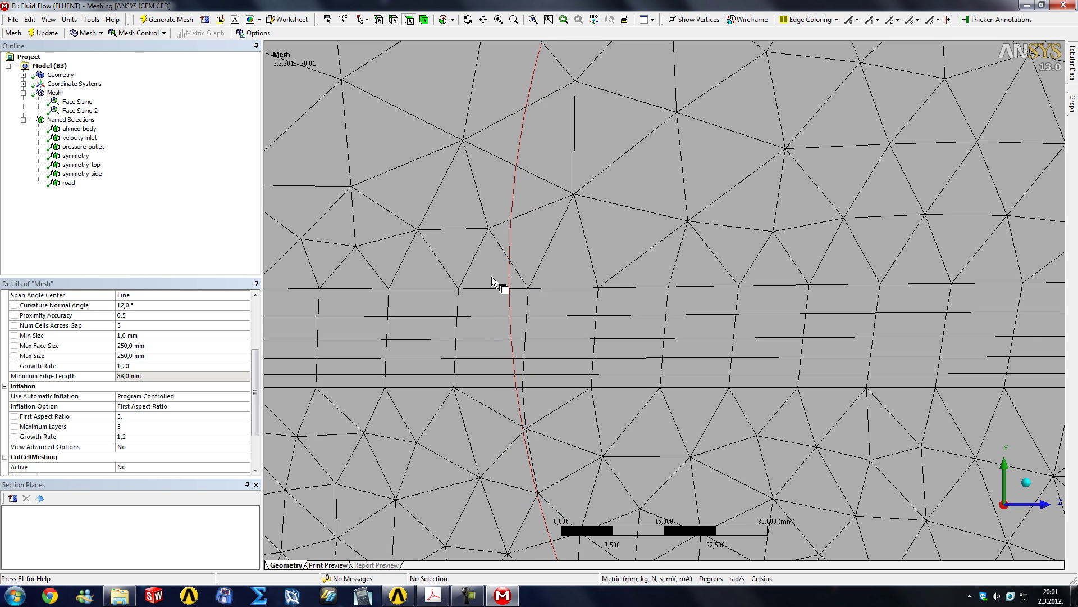
{"action": "left_click_drag", "start_coordinate": [492, 277], "coordinate": [260, 373]}
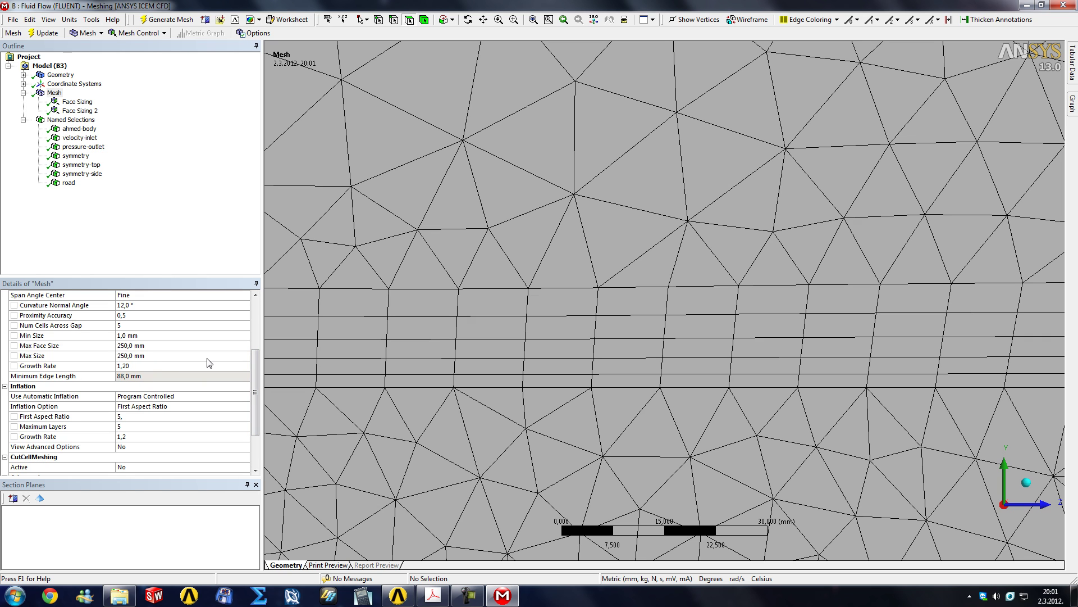
{"action": "left_click_drag", "start_coordinate": [209, 363], "coordinate": [589, 287]}
{"action": "scroll", "coordinate": [257, 376], "scroll_direction": "down", "scroll_amount": 1}
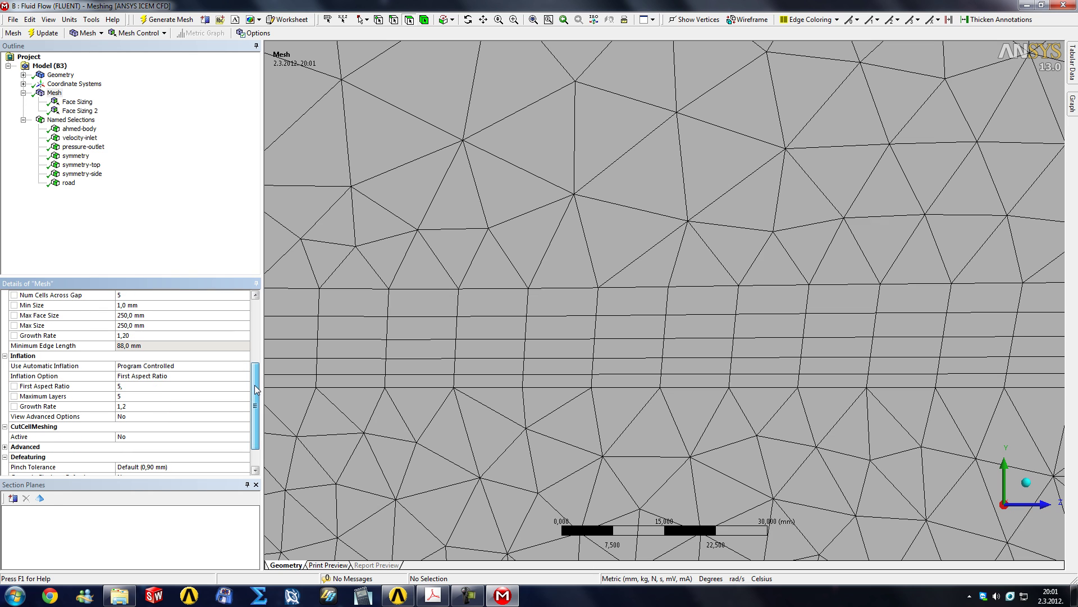
{"action": "left_click_drag", "start_coordinate": [413, 359], "coordinate": [516, 52]}
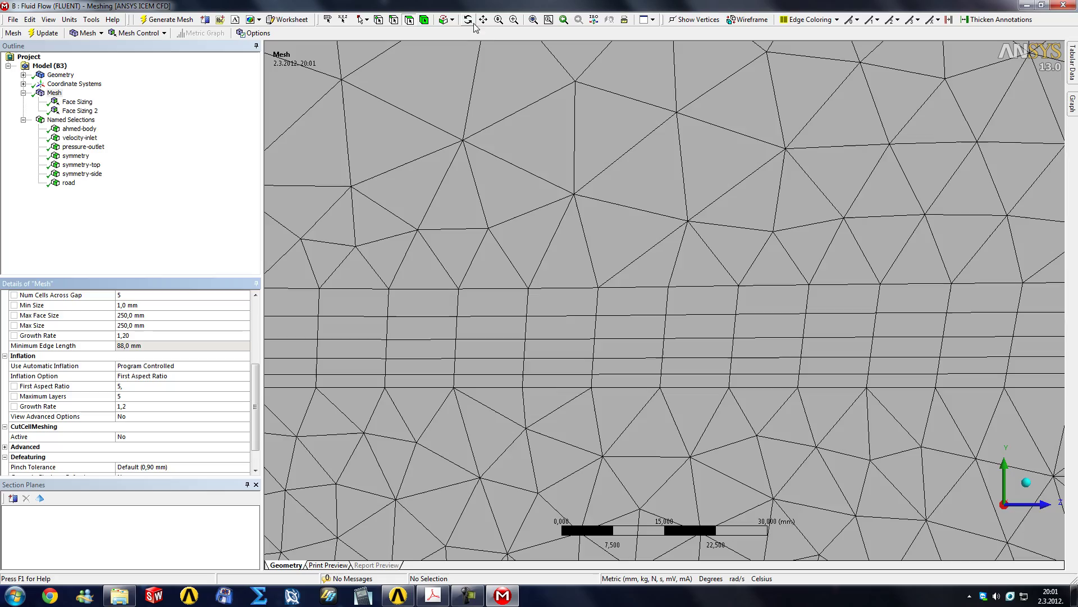
{"action": "scroll", "coordinate": [558, 462], "scroll_direction": "down", "scroll_amount": 5}
{"action": "scroll", "coordinate": [562, 469], "scroll_direction": "down", "scroll_amount": 8}
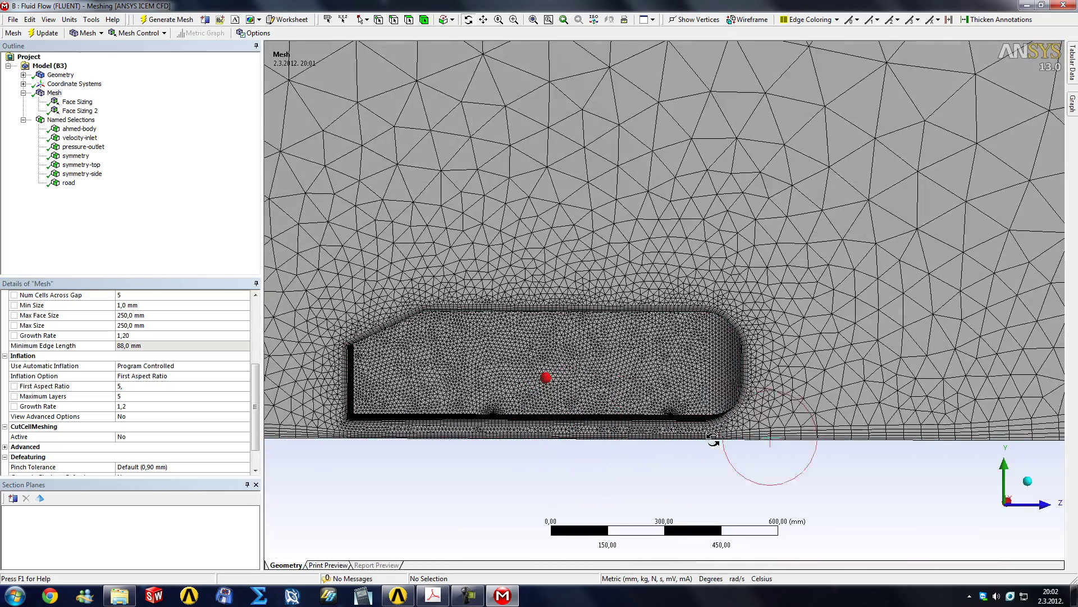
{"action": "scroll", "coordinate": [746, 455], "scroll_direction": "up", "scroll_amount": 8}
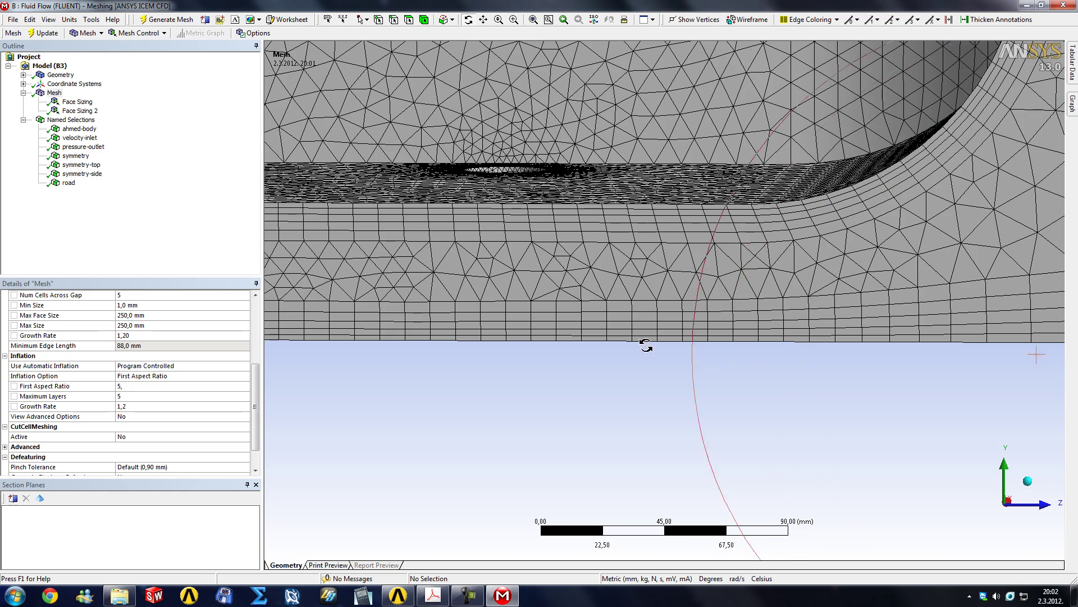
{"action": "scroll", "coordinate": [613, 345], "scroll_direction": "down", "scroll_amount": 1}
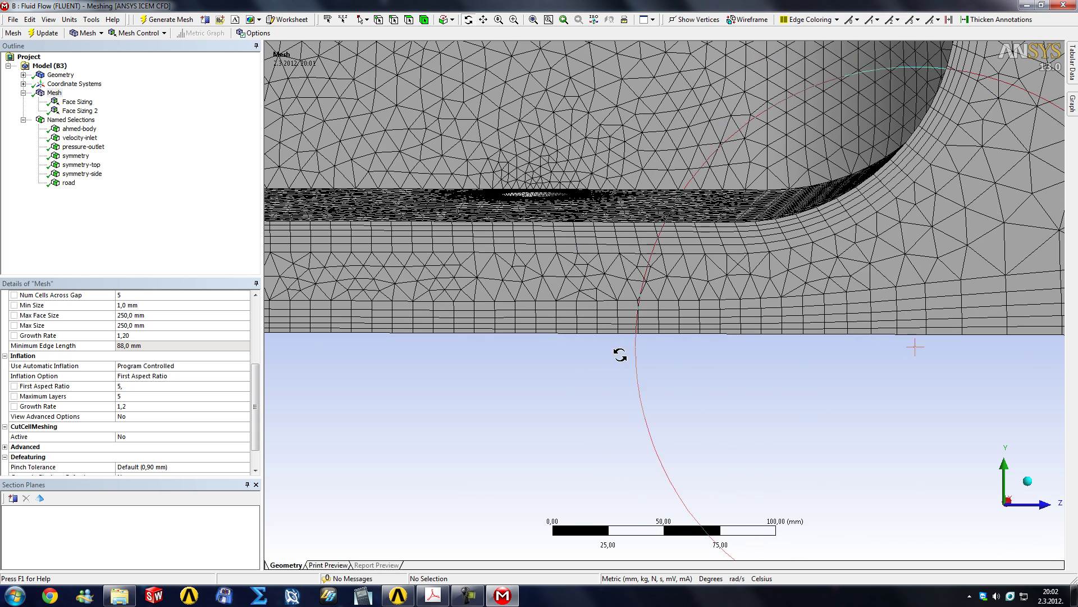
{"action": "scroll", "coordinate": [638, 346], "scroll_direction": "down", "scroll_amount": 5}
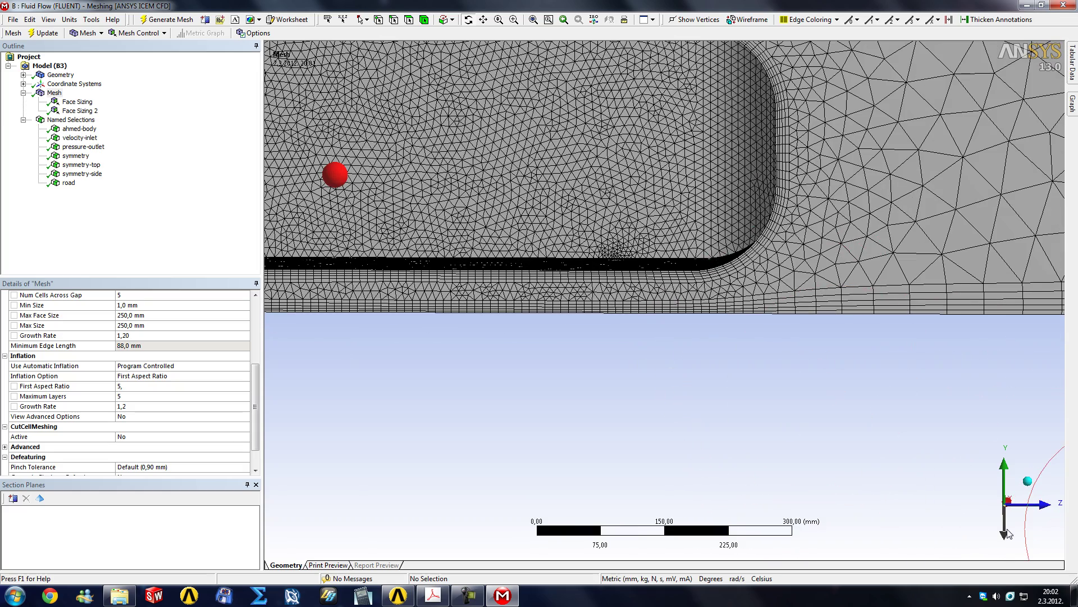
- Look along Y, zoom in, and cut the mesh with a horizontal section plane
{"action": "left_click", "coordinate": [1005, 532]}
{"action": "scroll", "coordinate": [618, 266], "scroll_direction": "up", "scroll_amount": 7}
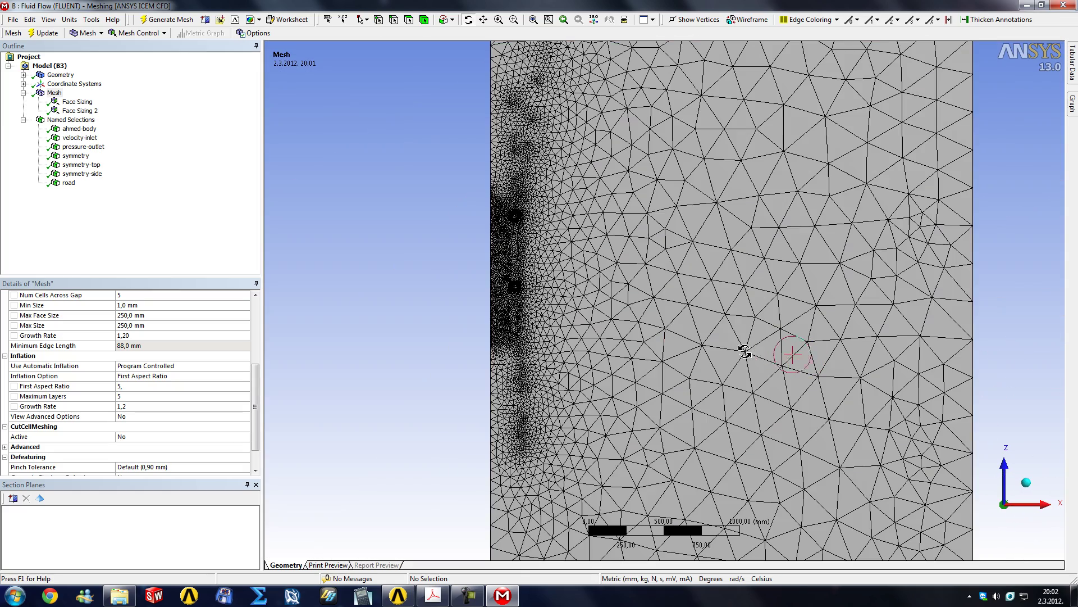
{"action": "right_click_drag", "start_coordinate": [456, 185], "coordinate": [692, 312]}
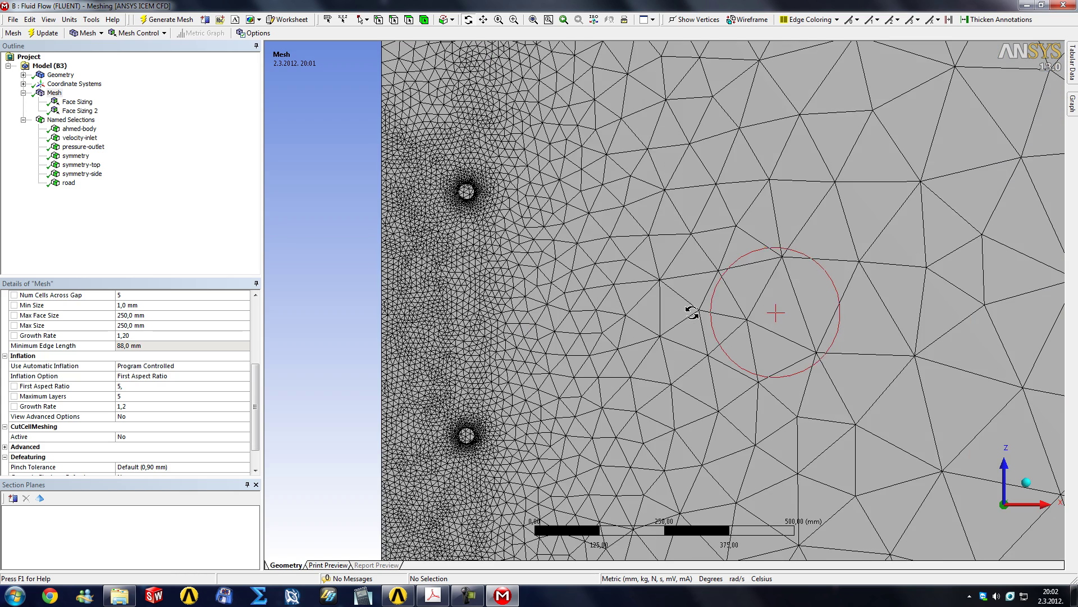
{"action": "left_click", "coordinate": [13, 499]}
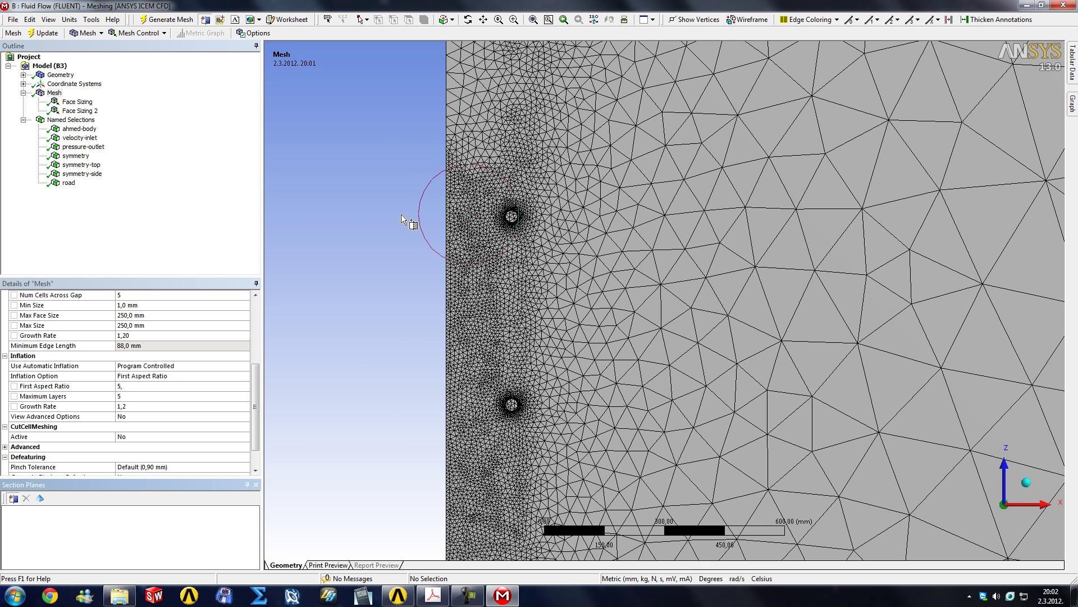
{"action": "left_click_drag", "start_coordinate": [554, 217], "coordinate": [978, 216]}
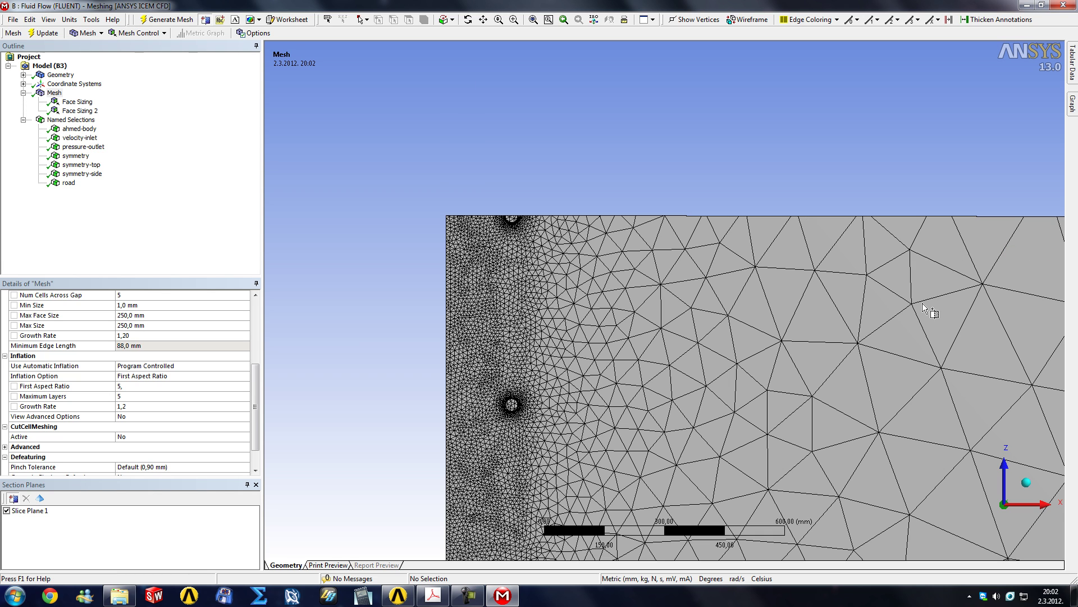
- View along Z and show whole elements along the cut near the body
{"action": "left_click", "coordinate": [1005, 468]}
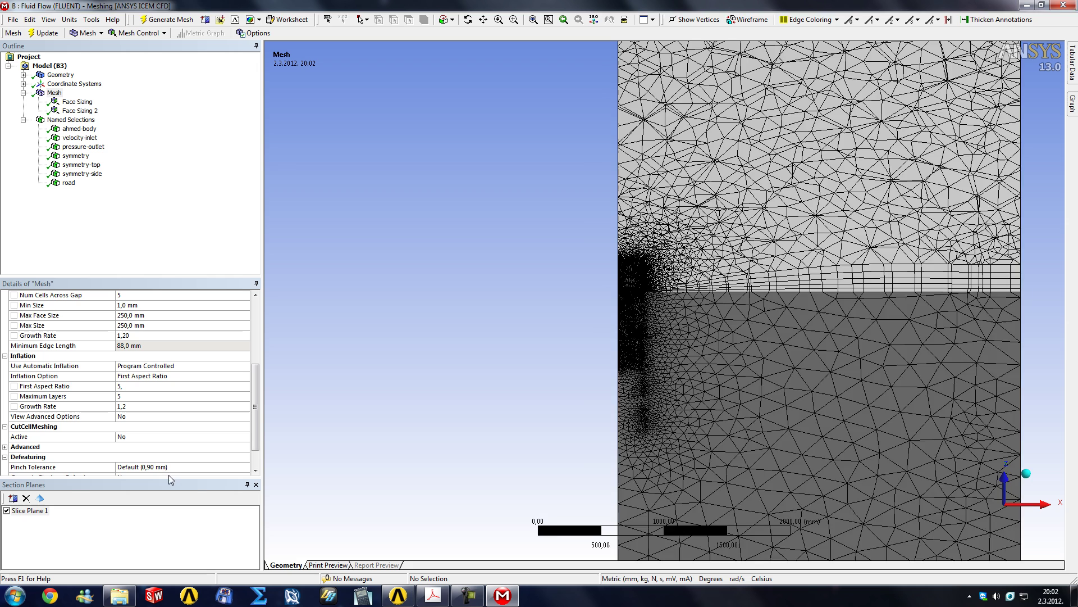
{"action": "right_click_drag", "start_coordinate": [594, 250], "coordinate": [736, 325]}
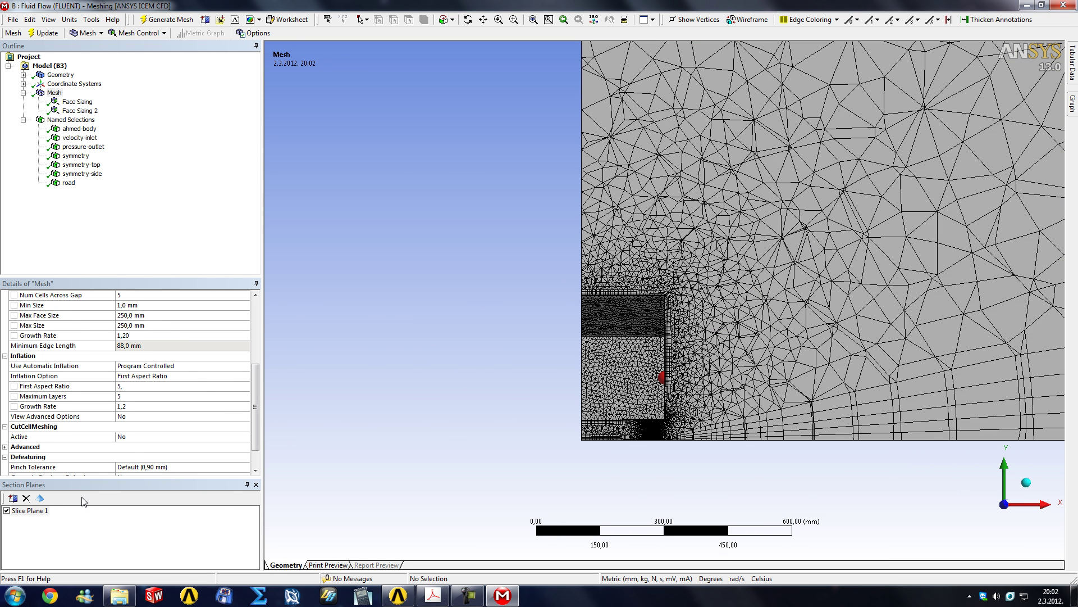
{"action": "left_click", "coordinate": [41, 498]}
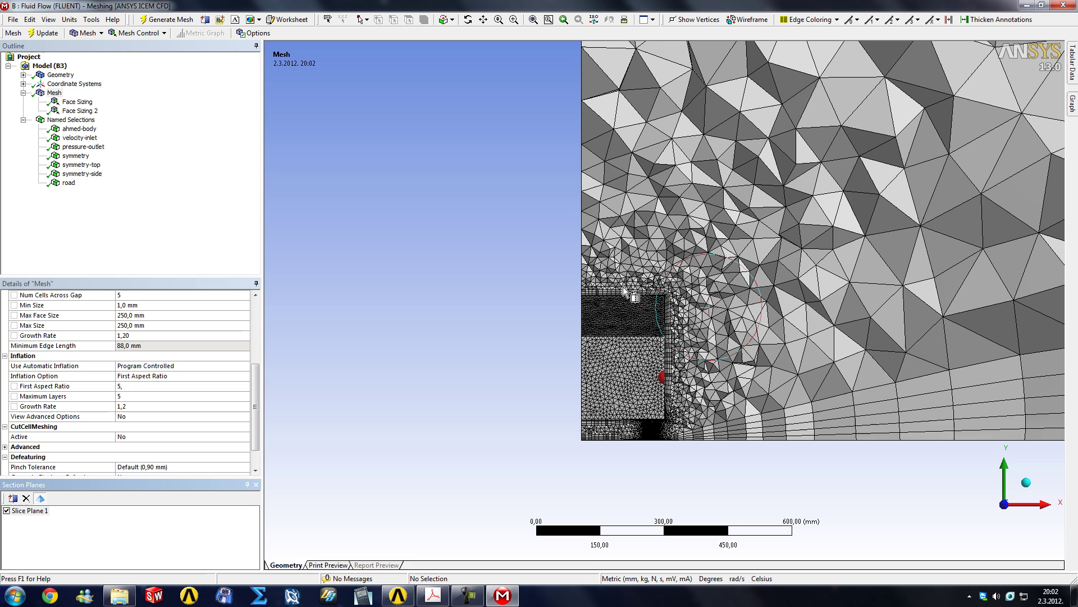
{"action": "left_click_drag", "start_coordinate": [549, 244], "coordinate": [729, 354]}
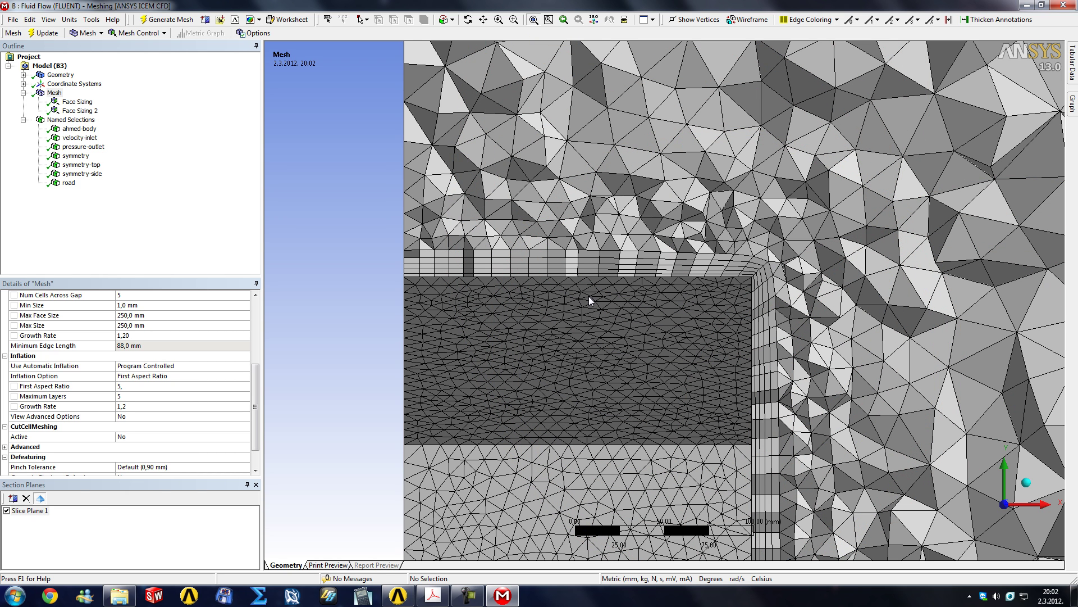
- Fit the domain, inspect its lower-left corner mesh, and switch off Slice Plane 1
{"action": "key", "text": "F7"}
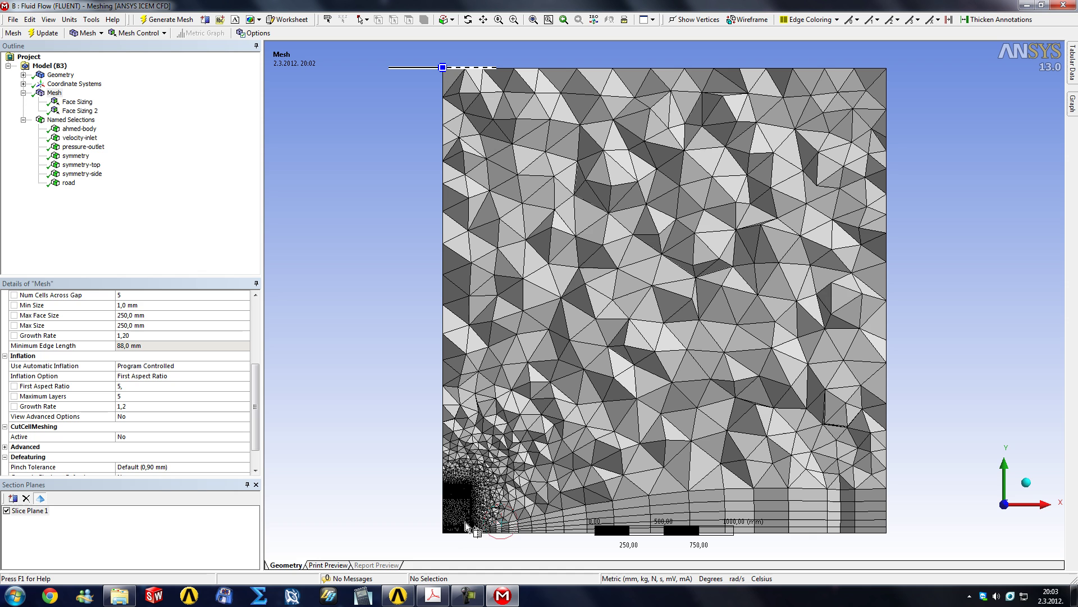
{"action": "left_click_drag", "start_coordinate": [436, 517], "coordinate": [493, 536]}
{"action": "left_click_drag", "start_coordinate": [668, 239], "coordinate": [847, 400]}
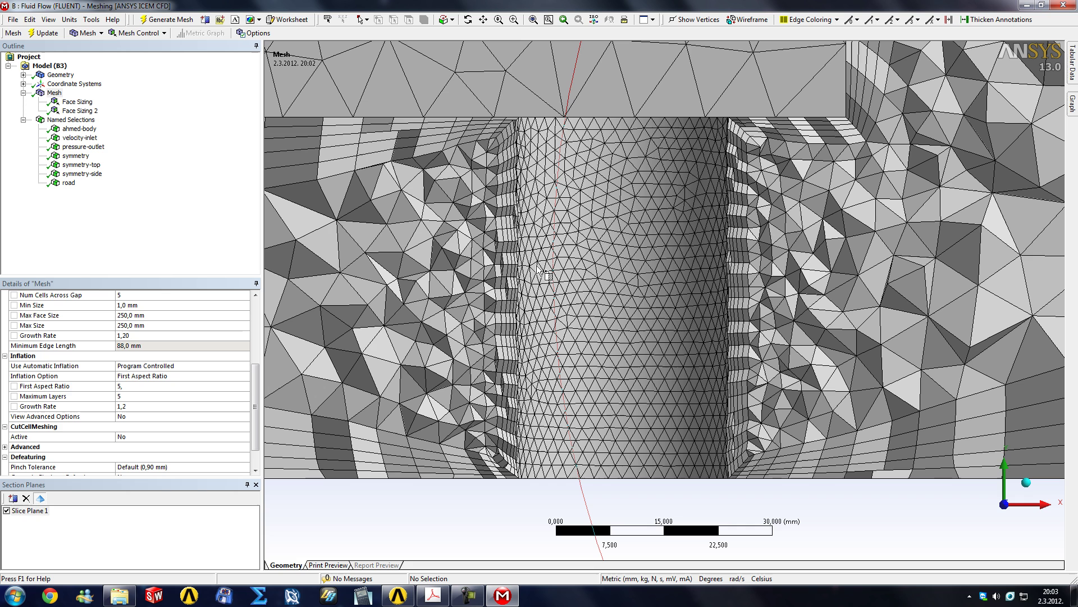
{"action": "scroll", "coordinate": [540, 270], "scroll_direction": "down", "scroll_amount": 1}
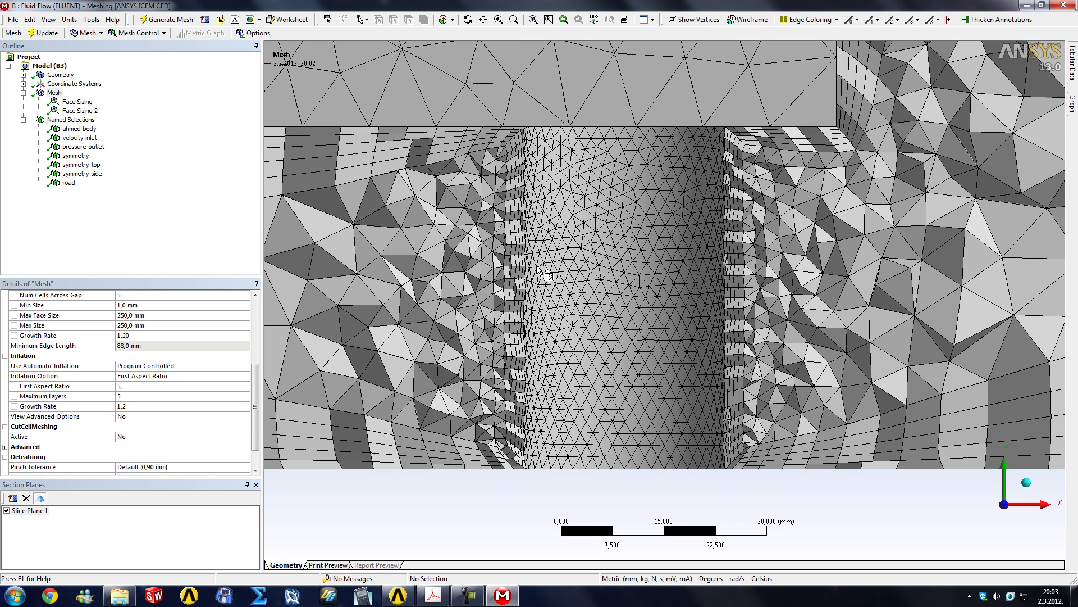
{"action": "left_click", "coordinate": [7, 510]}
{"action": "left_click", "coordinate": [7, 511]}
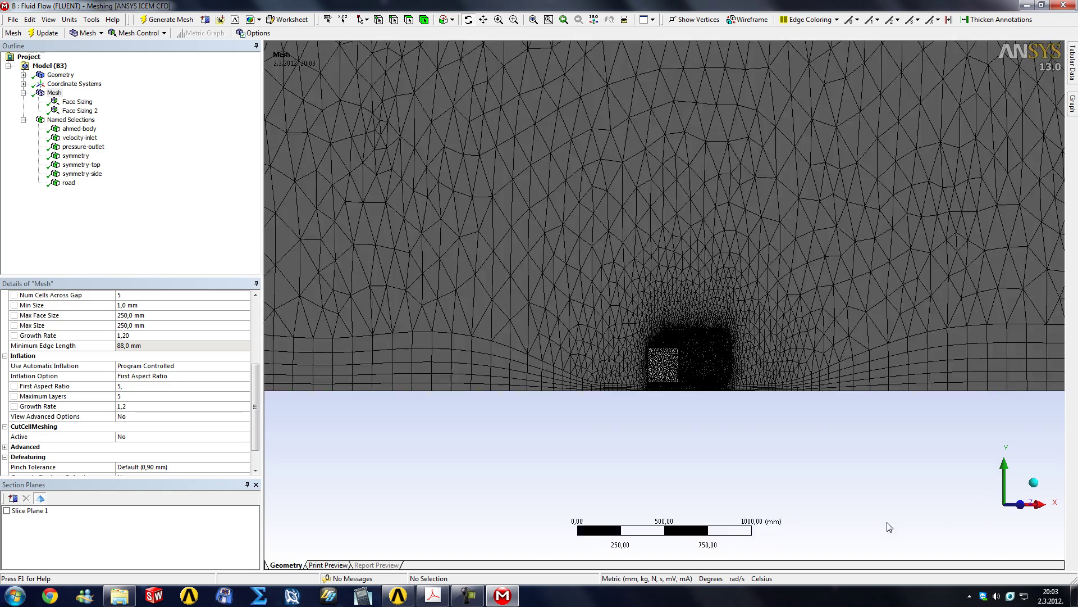
{"action": "middle_click_drag", "start_coordinate": [889, 527], "coordinate": [797, 424]}
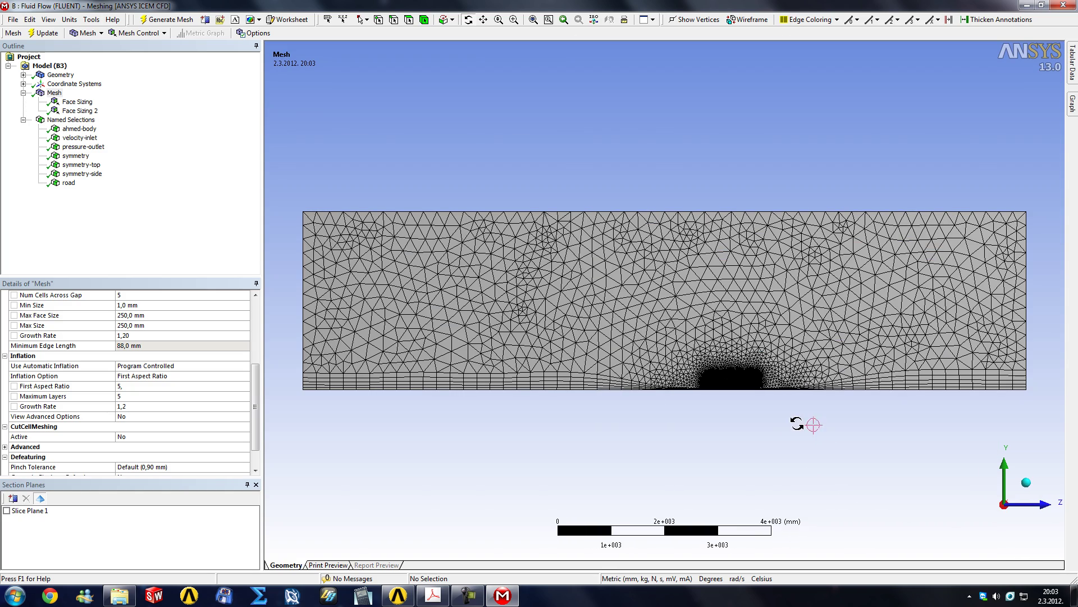
{"action": "right_click_drag", "start_coordinate": [727, 351], "coordinate": [941, 424]}
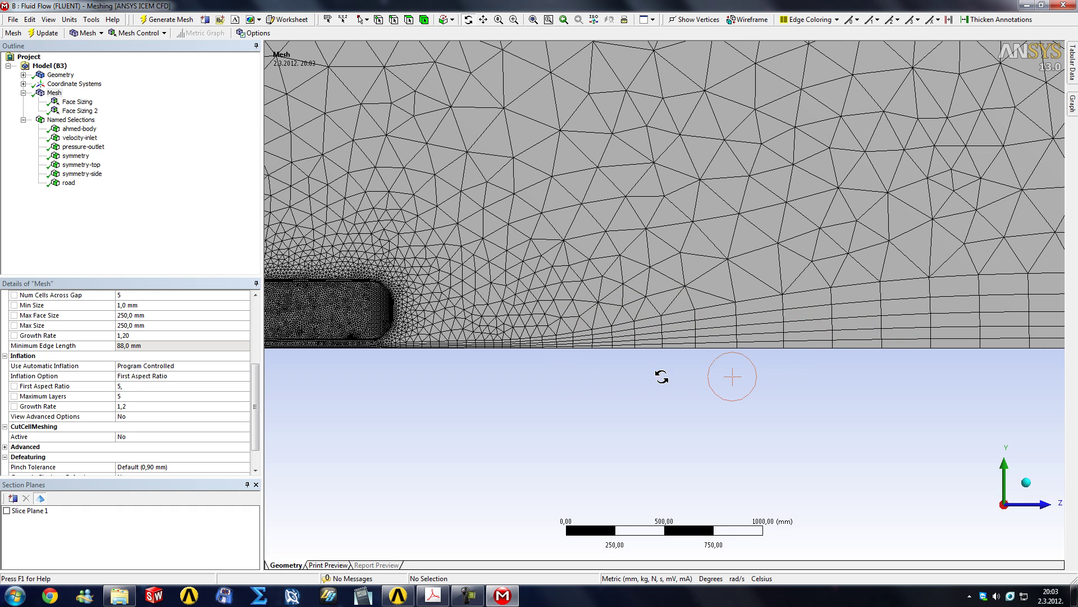
{"action": "scroll", "coordinate": [559, 381], "scroll_direction": "down", "scroll_amount": 2}
{"action": "scroll", "coordinate": [559, 381], "scroll_direction": "down", "scroll_amount": 2}
{"action": "right_click_drag", "start_coordinate": [376, 247], "coordinate": [641, 348]}
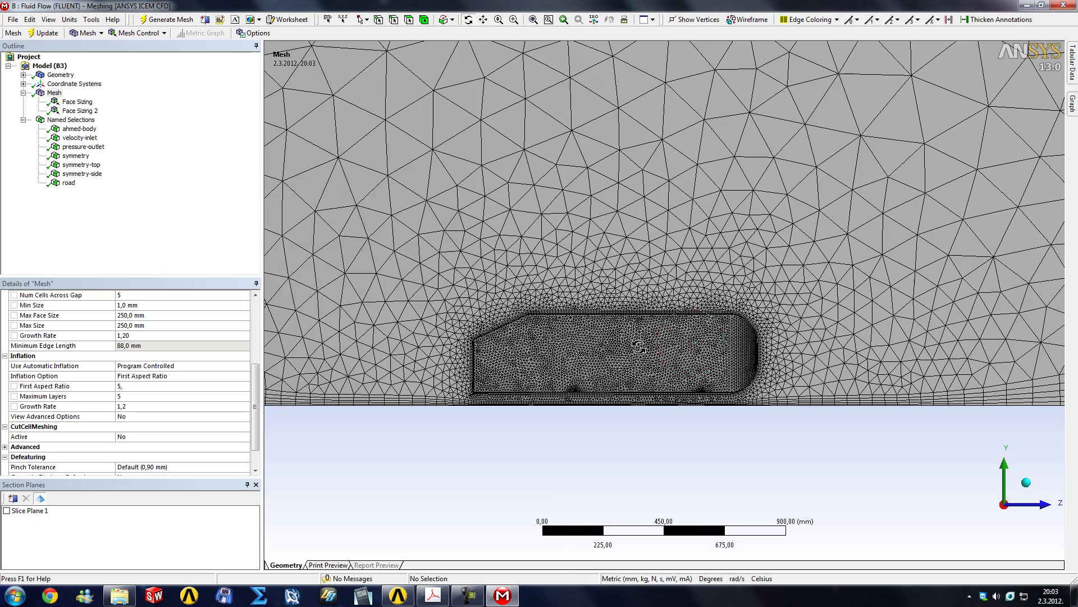
{"action": "left_click", "coordinate": [435, 594]}
{"action": "left_click", "coordinate": [437, 593]}
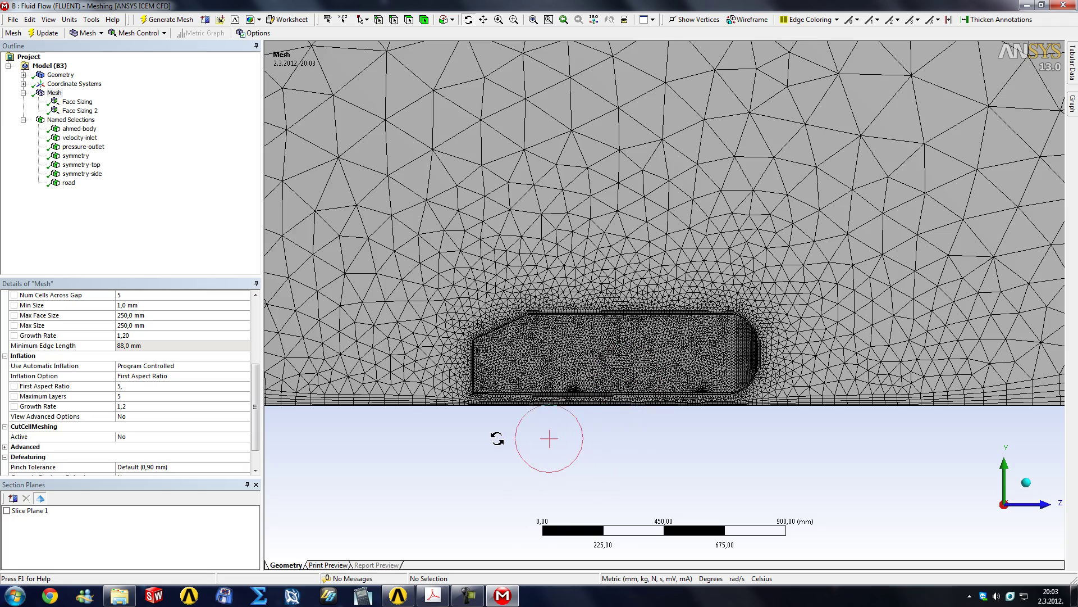
{"action": "left_click_drag", "start_coordinate": [493, 436], "coordinate": [484, 447]}
{"action": "scroll", "coordinate": [483, 447], "scroll_direction": "down", "scroll_amount": 1}
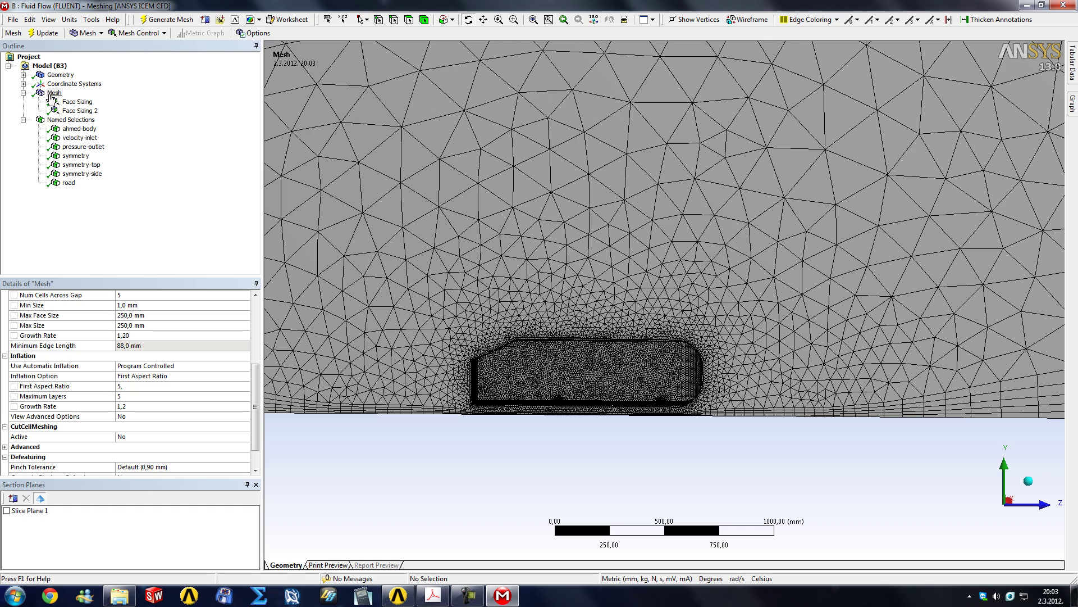
- Insert a sizing control on the Mesh scoped to the domain body
{"action": "right_click", "coordinate": [51, 94]}
{"action": "mouse_move", "coordinate": [65, 102]}
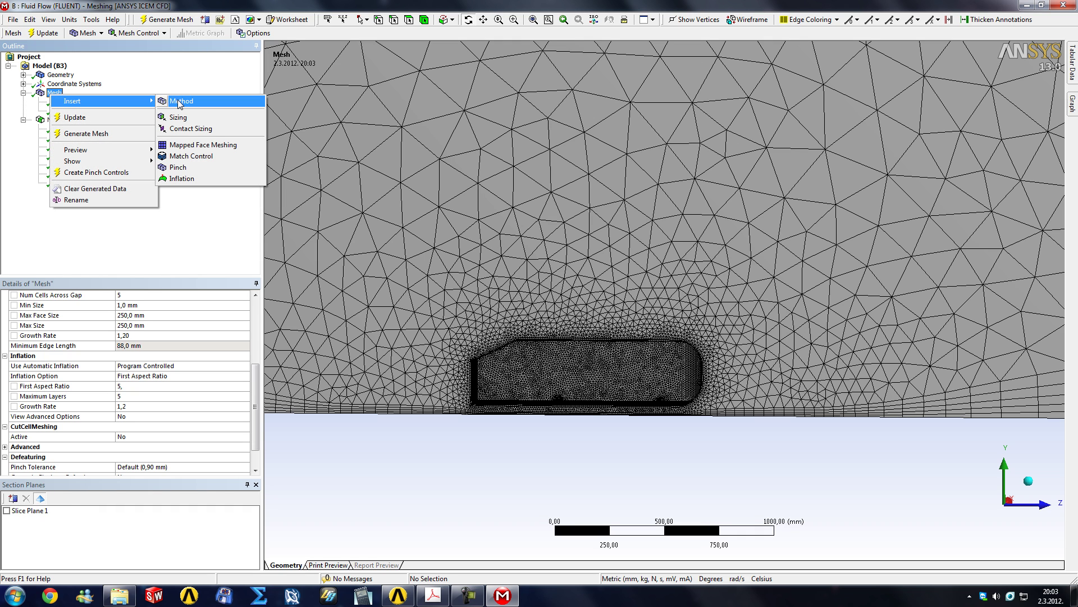
{"action": "left_click", "coordinate": [183, 119]}
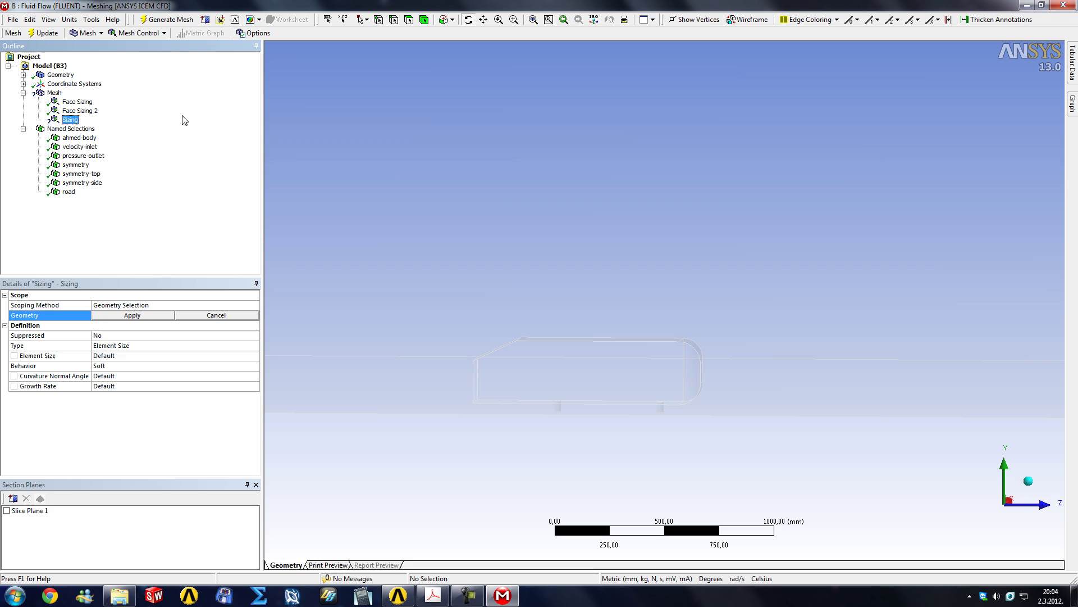
{"action": "left_click", "coordinate": [226, 305]}
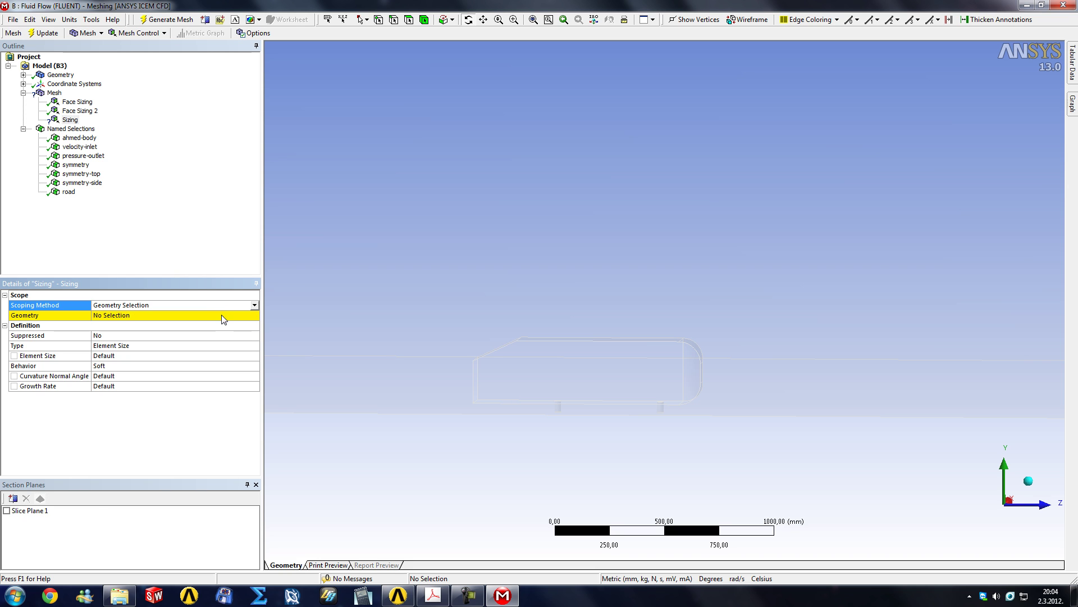
{"action": "left_click", "coordinate": [224, 319]}
{"action": "left_click", "coordinate": [255, 306]}
{"action": "left_click", "coordinate": [443, 219]}
{"action": "left_click", "coordinate": [189, 318]}
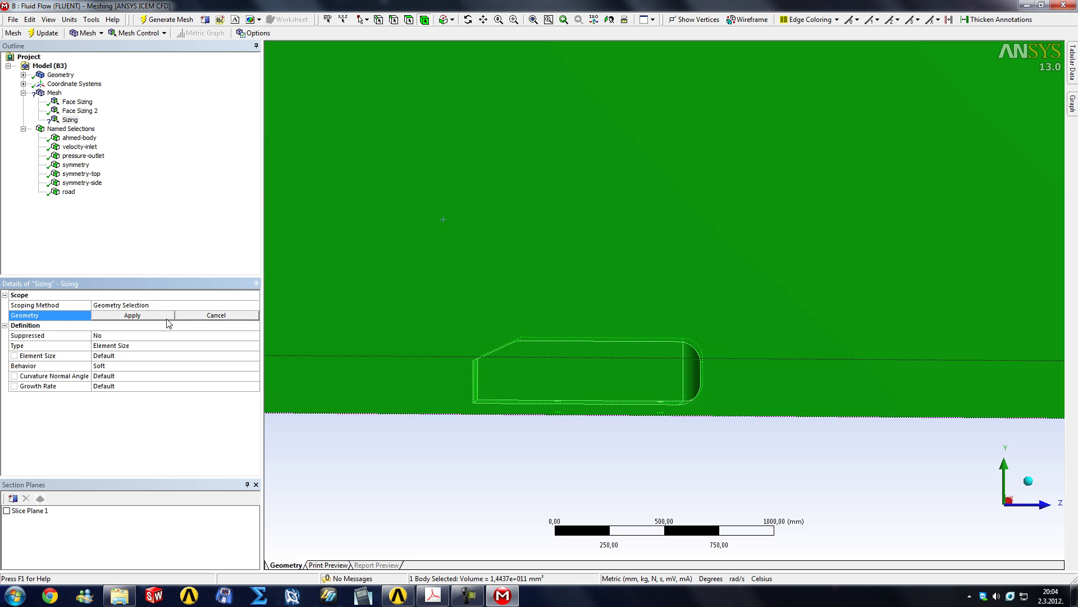
{"action": "left_click", "coordinate": [159, 318]}
- Make it a Sphere of Influence centred on the Global Coordinate System
{"action": "left_click", "coordinate": [178, 347]}
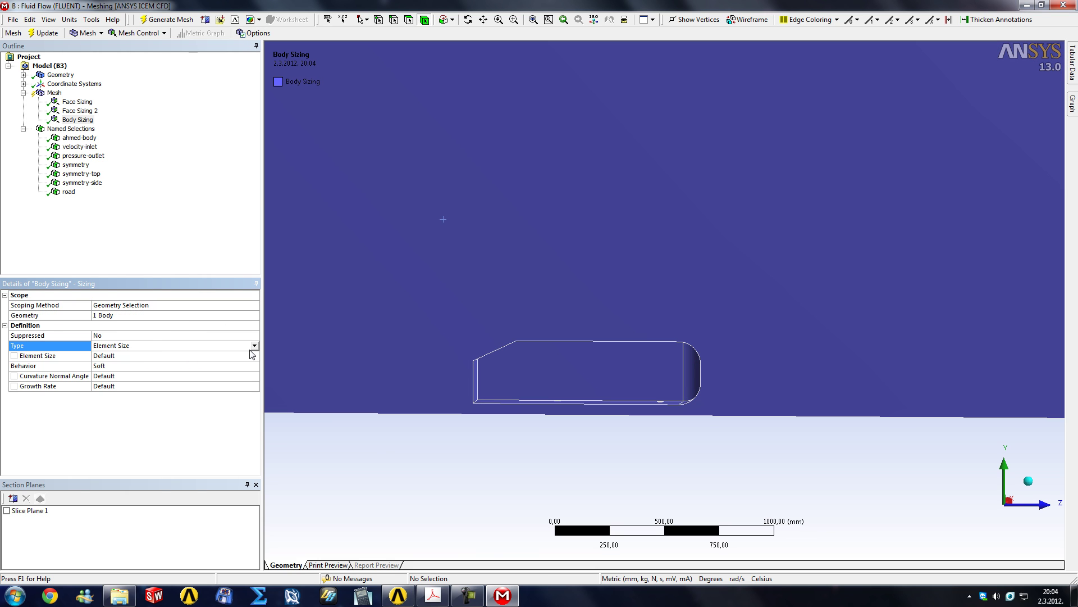
{"action": "left_click", "coordinate": [254, 345]}
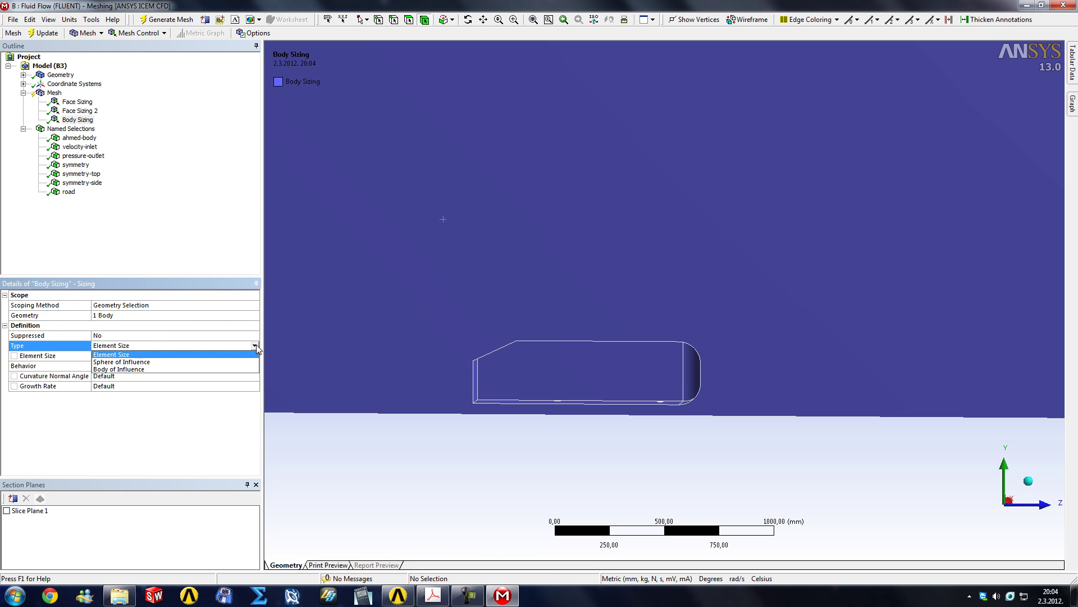
{"action": "left_click", "coordinate": [137, 362]}
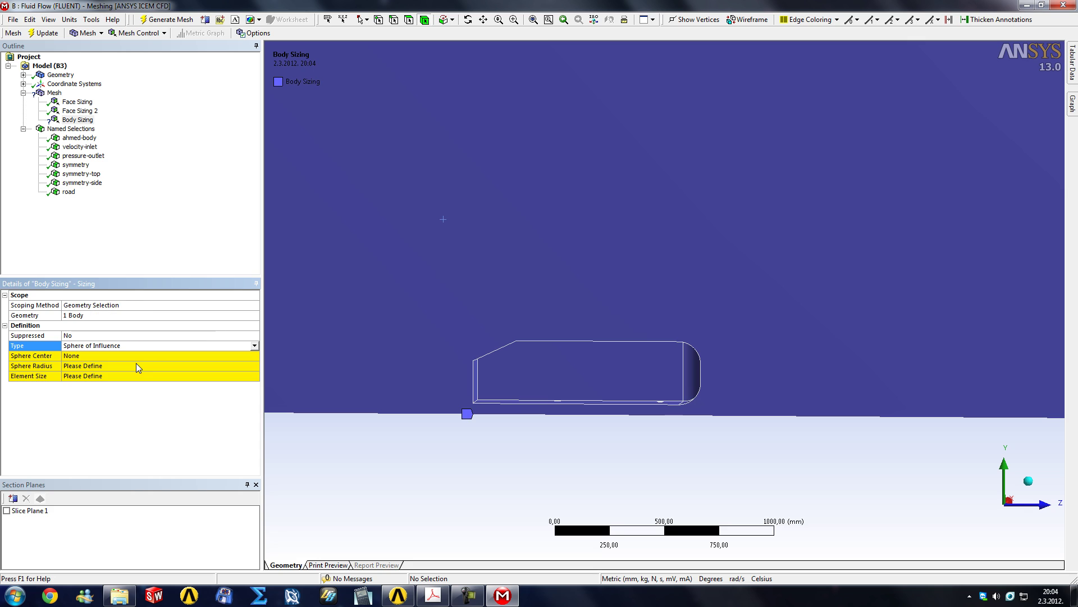
{"action": "left_click", "coordinate": [79, 356]}
{"action": "middle_click_drag", "start_coordinate": [382, 61], "coordinate": [308, 325]}
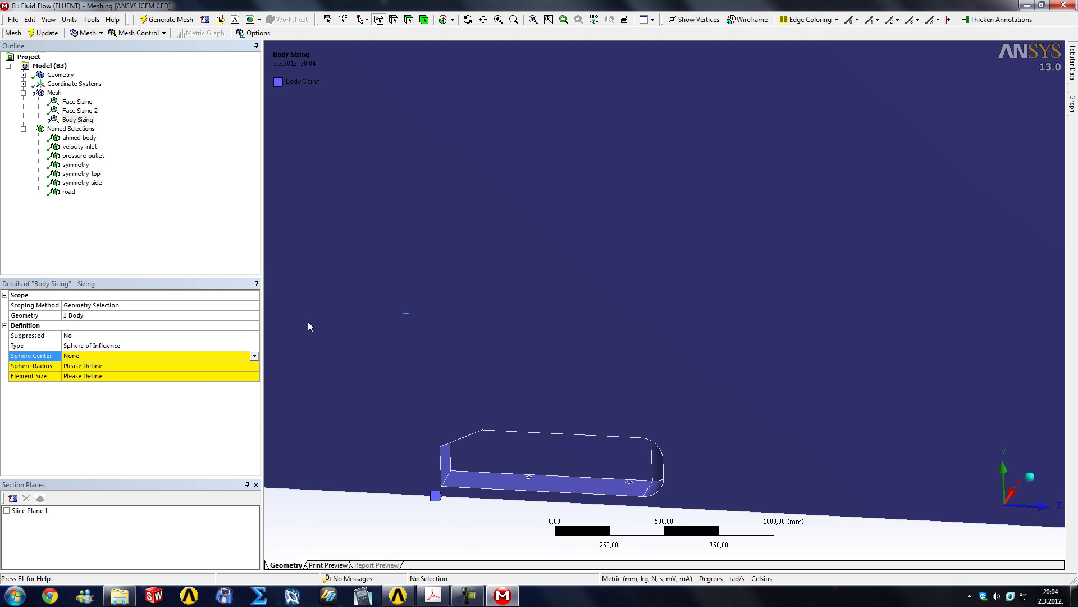
{"action": "left_click", "coordinate": [442, 487]}
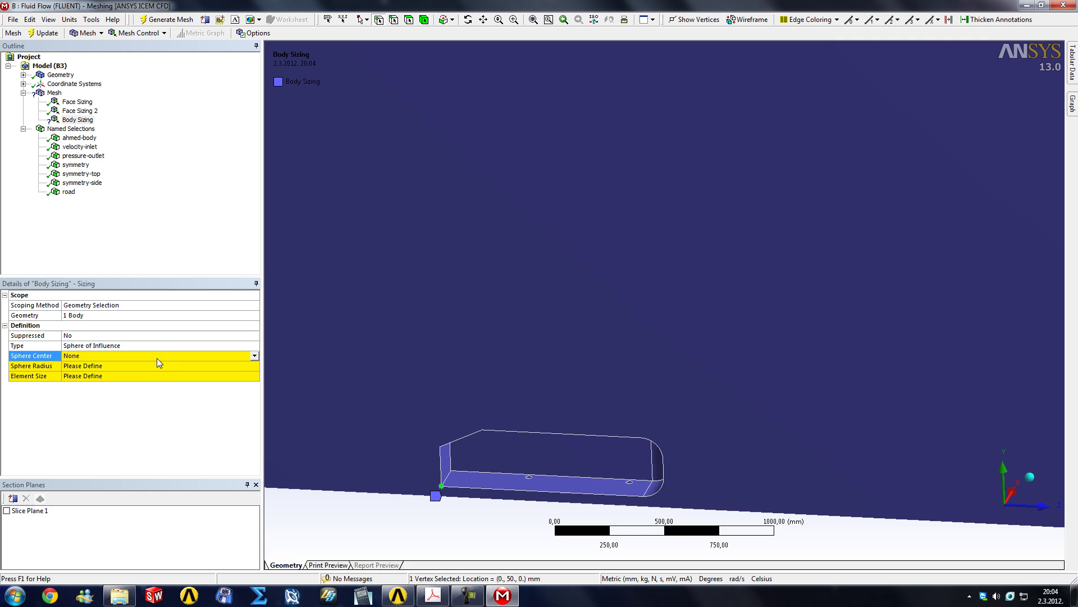
{"action": "left_click", "coordinate": [254, 356]}
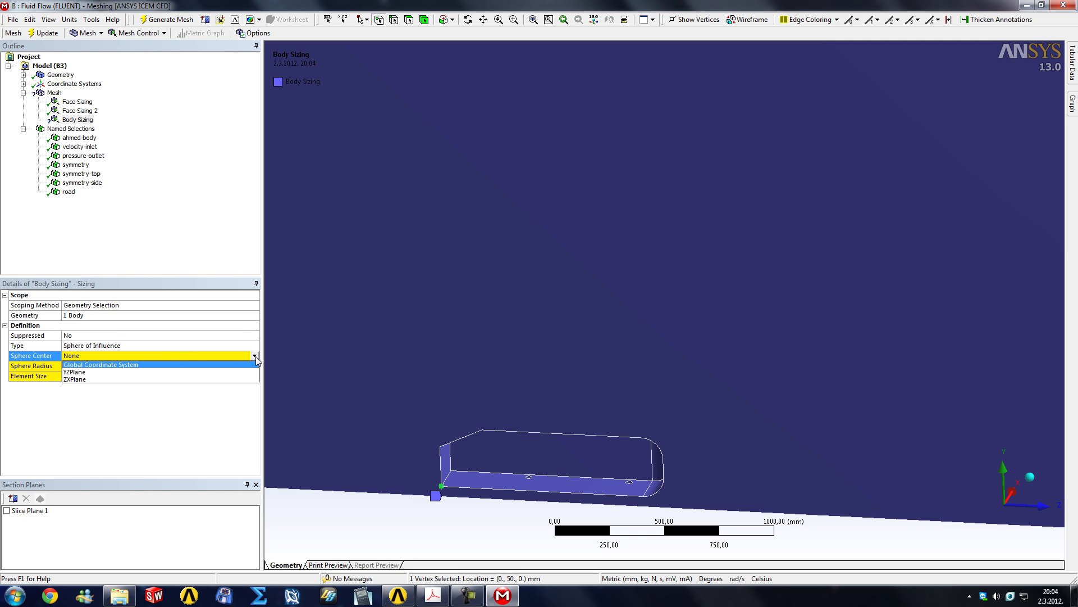
{"action": "left_click", "coordinate": [209, 363]}
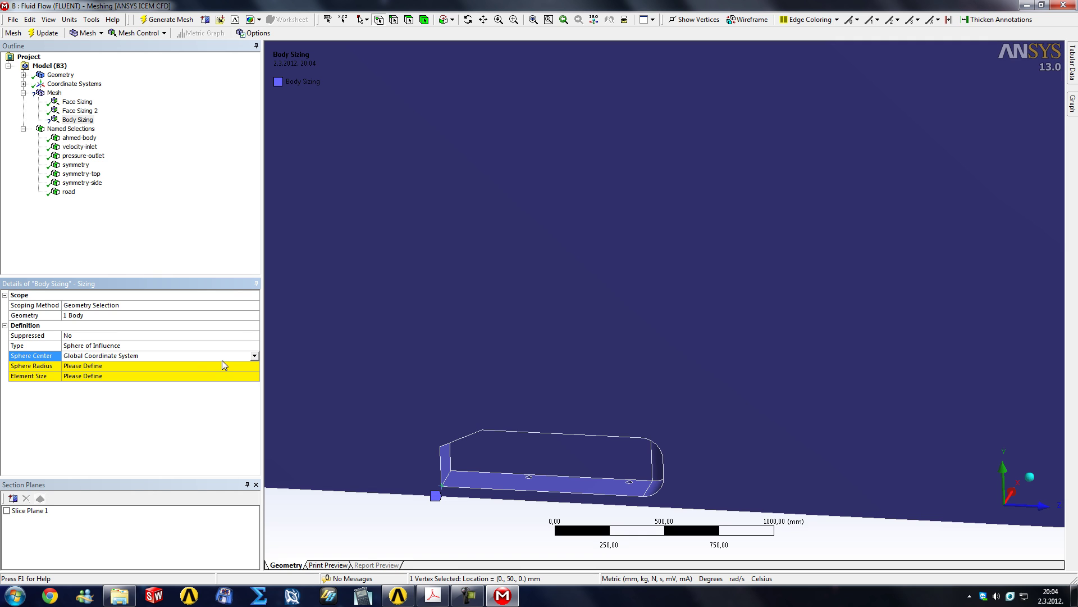
{"action": "left_click", "coordinate": [255, 356]}
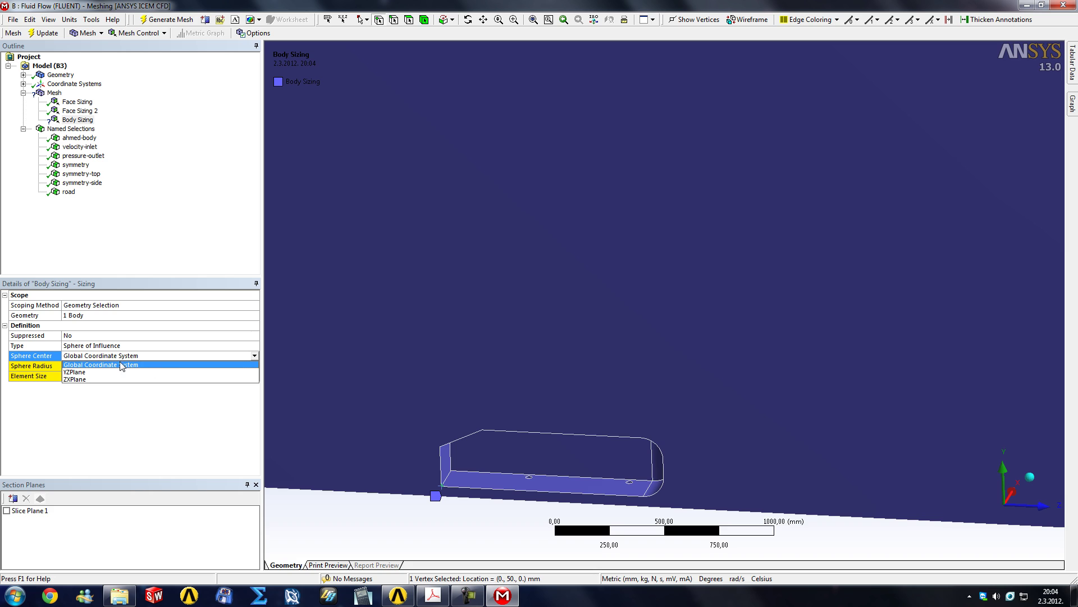
{"action": "left_click", "coordinate": [110, 346]}
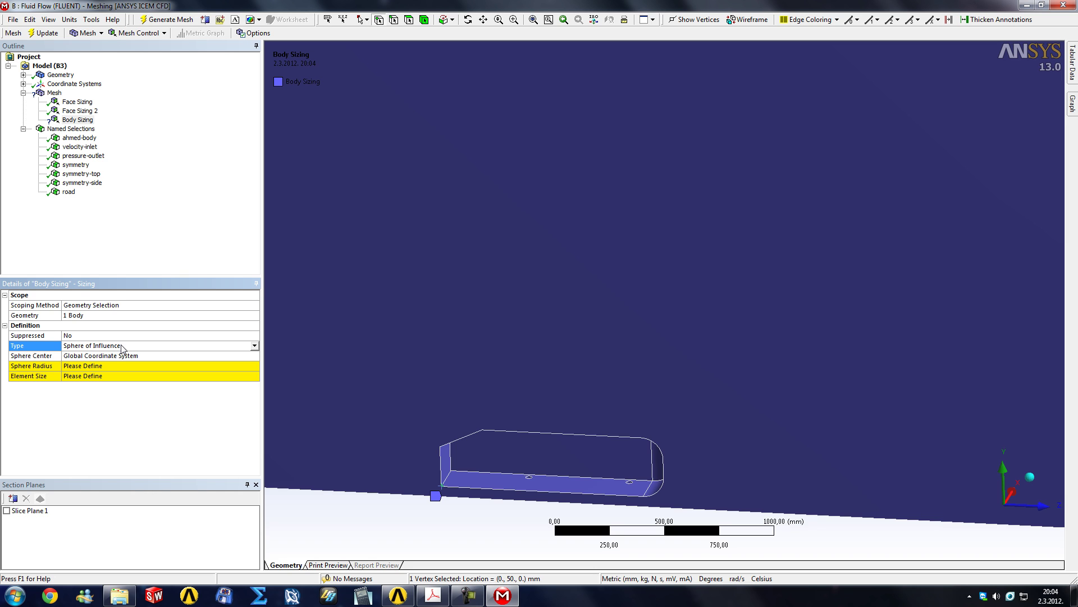
- Set the sphere radius to 500 mm with a 10 mm element size
{"action": "left_click", "coordinate": [98, 365]}
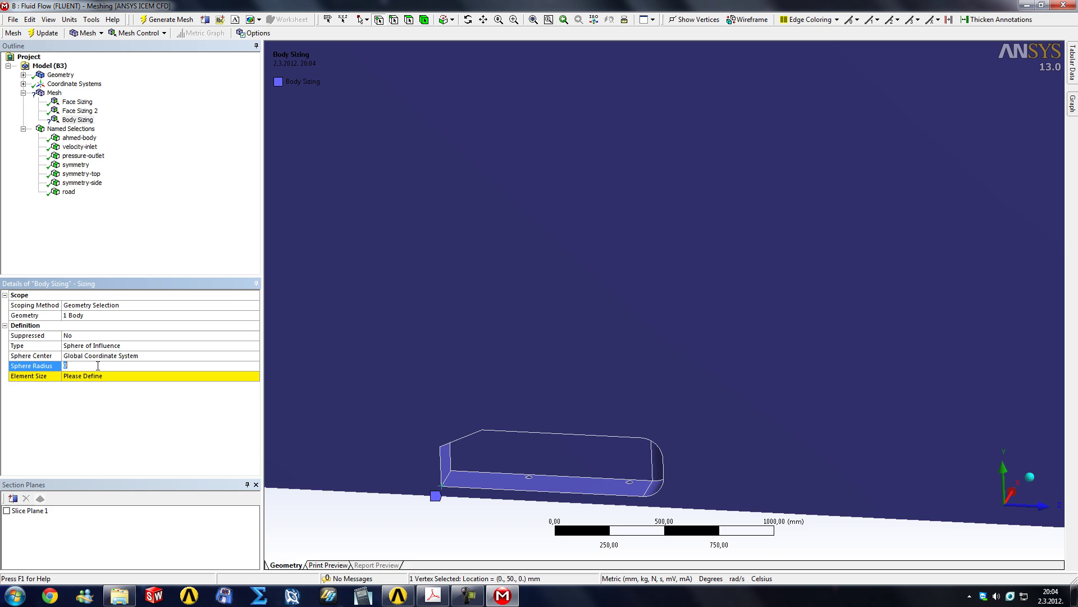
{"action": "type", "text": "200"}
{"action": "key", "text": "Return"}
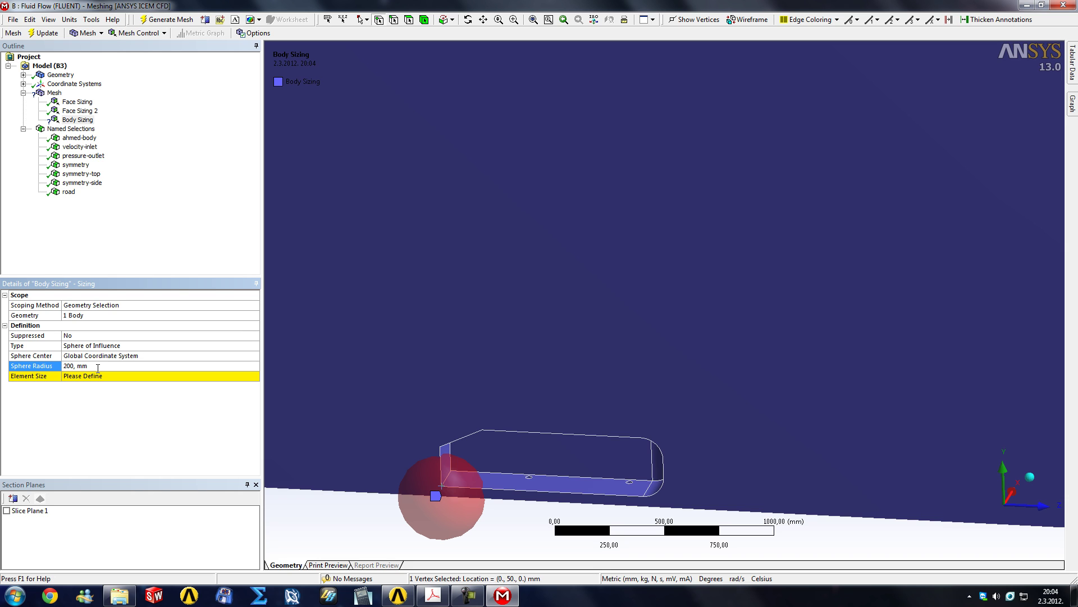
{"action": "left_click", "coordinate": [93, 376]}
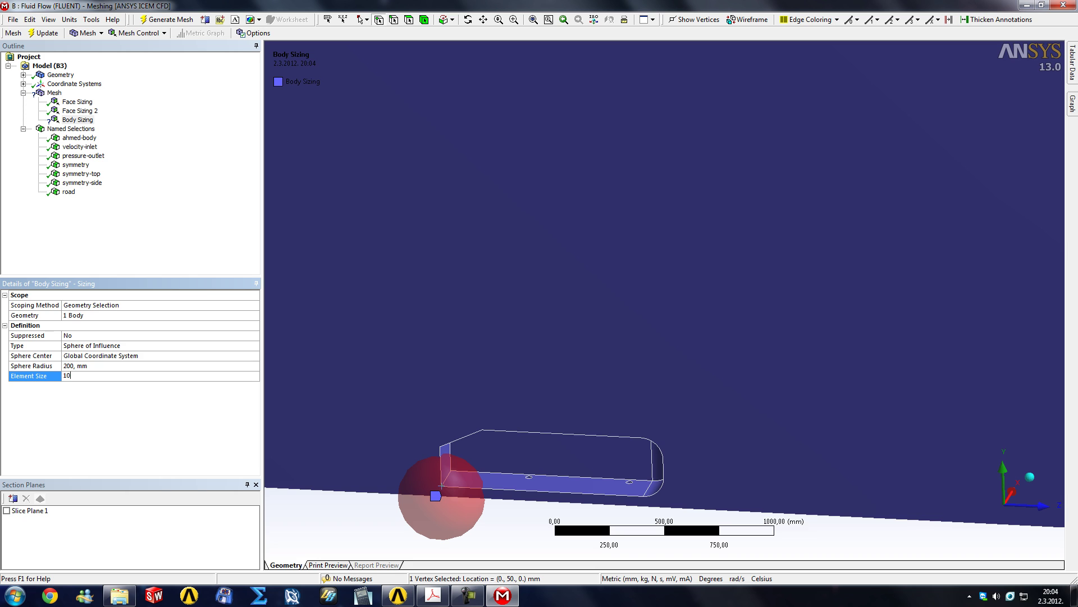
{"action": "left_click", "coordinate": [90, 366]}
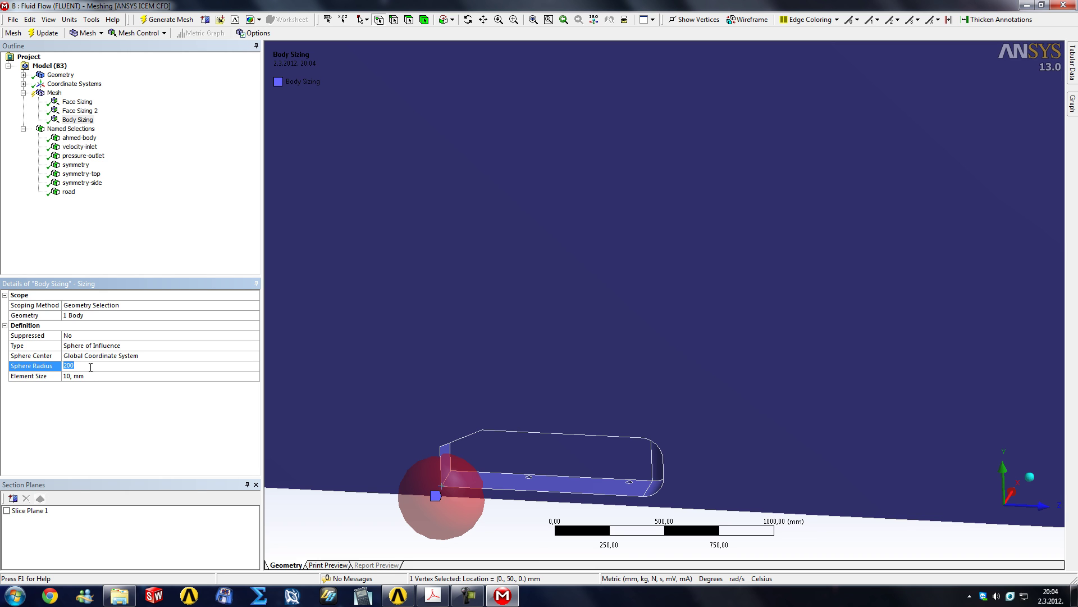
{"action": "type", "text": "500"}
{"action": "key", "text": "Return"}
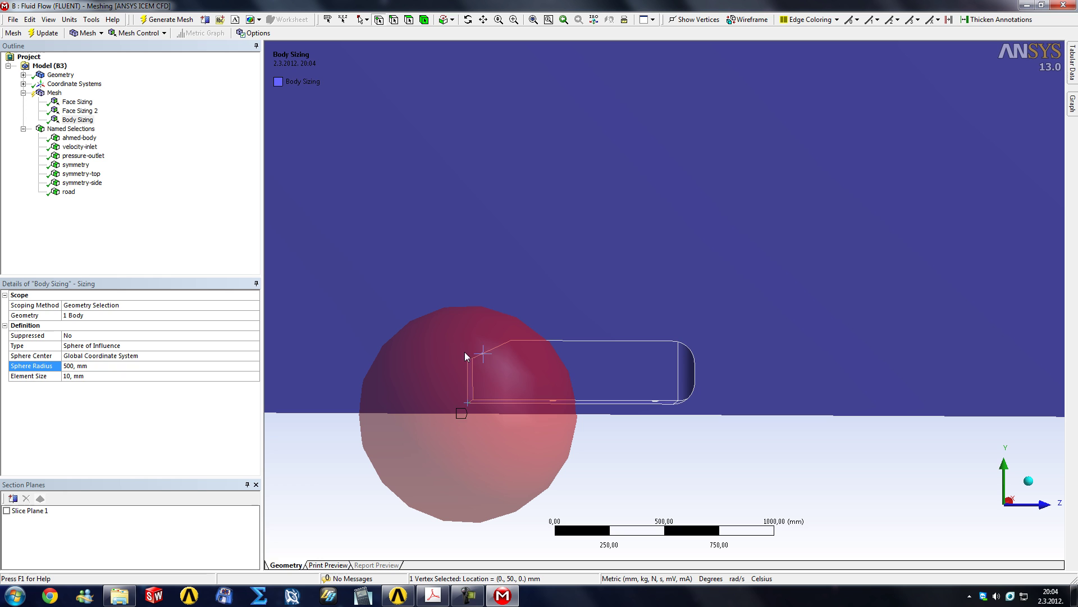
- Update the mesh and zoom into the fine spherical zone around the body's front end
{"action": "left_click", "coordinate": [49, 93]}
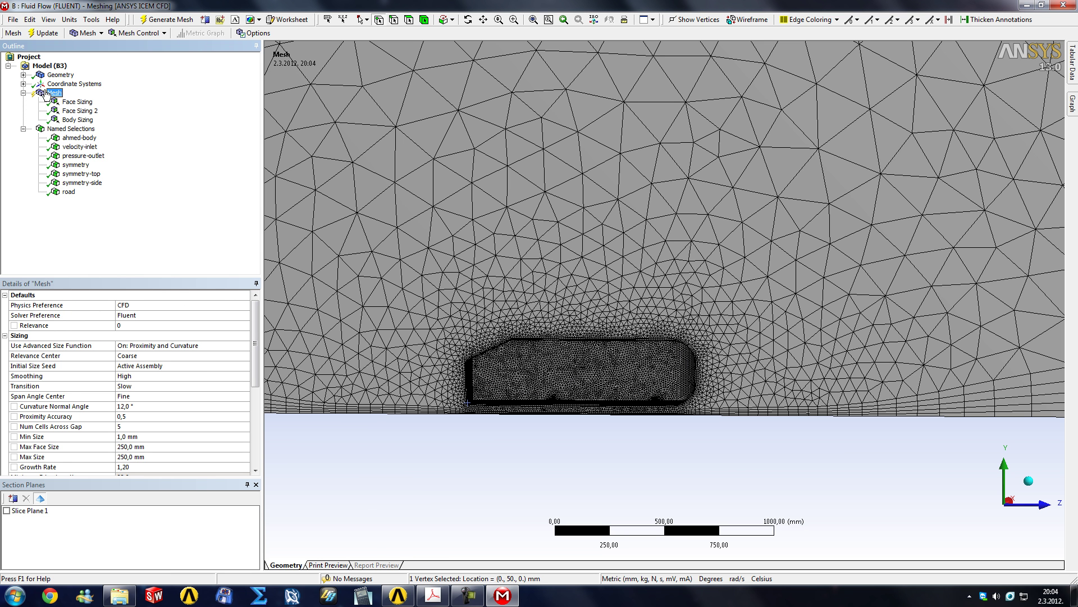
{"action": "left_click", "coordinate": [48, 33]}
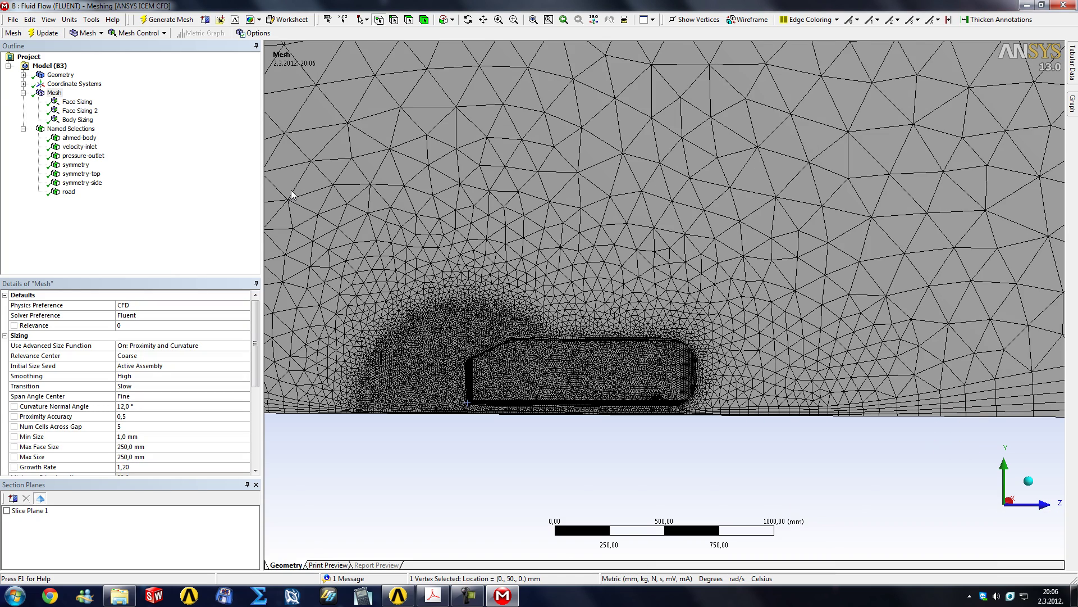
{"action": "right_click_drag", "start_coordinate": [354, 260], "coordinate": [615, 456]}
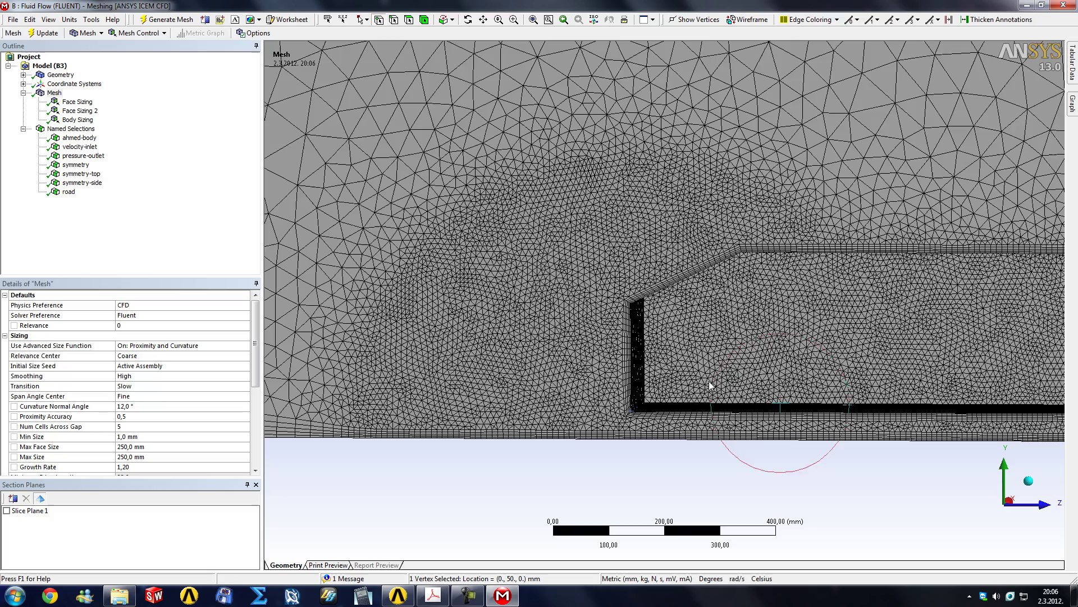
{"action": "middle_click_drag", "start_coordinate": [711, 385], "coordinate": [636, 331]}
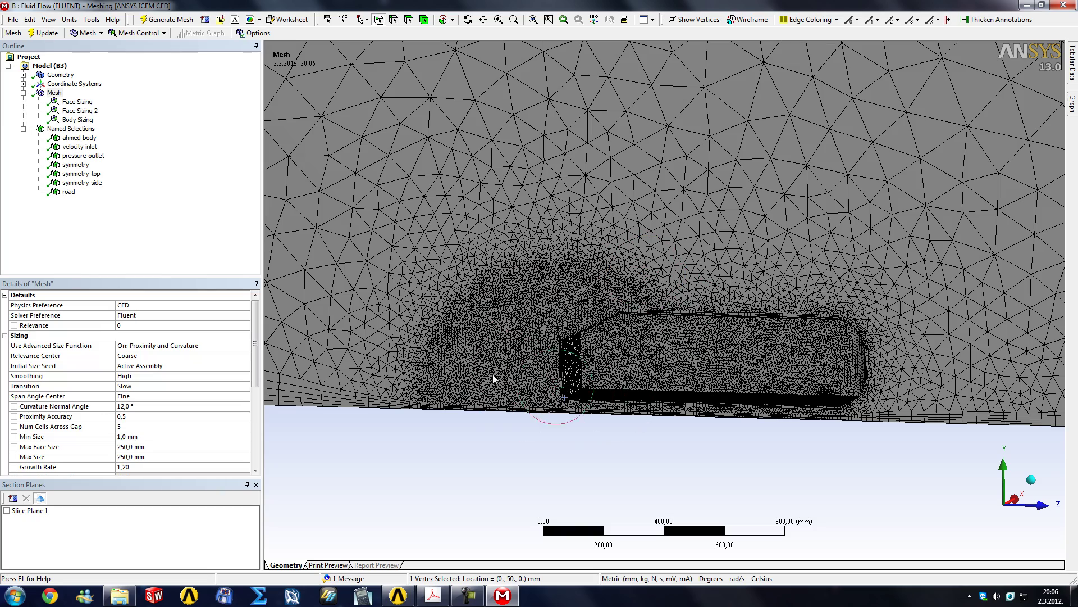
{"action": "right_click_drag", "start_coordinate": [494, 380], "coordinate": [732, 443]}
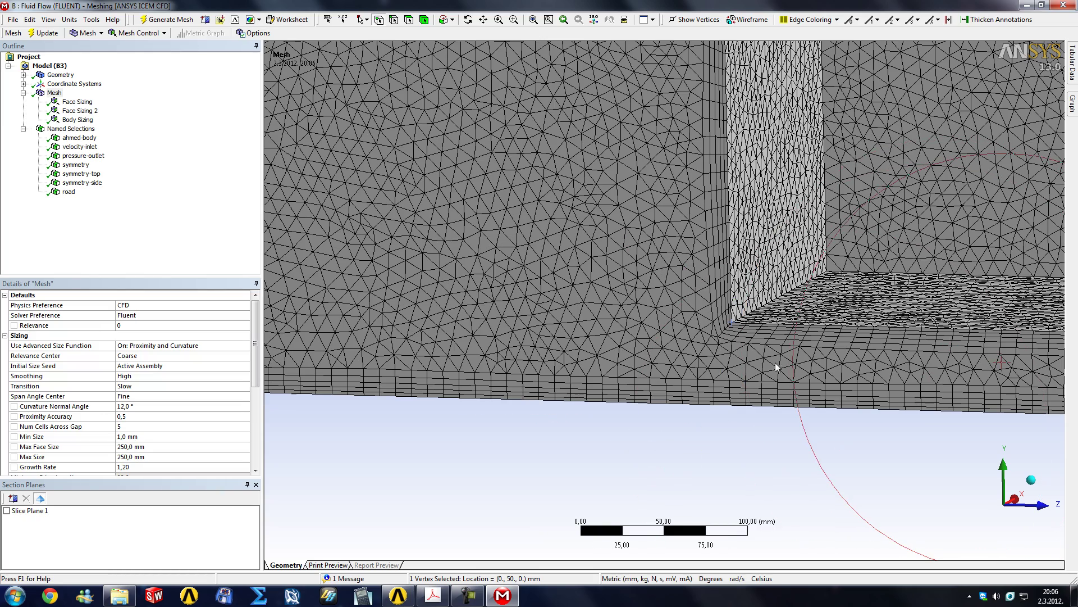
{"action": "scroll", "coordinate": [776, 368], "scroll_direction": "down", "scroll_amount": 4}
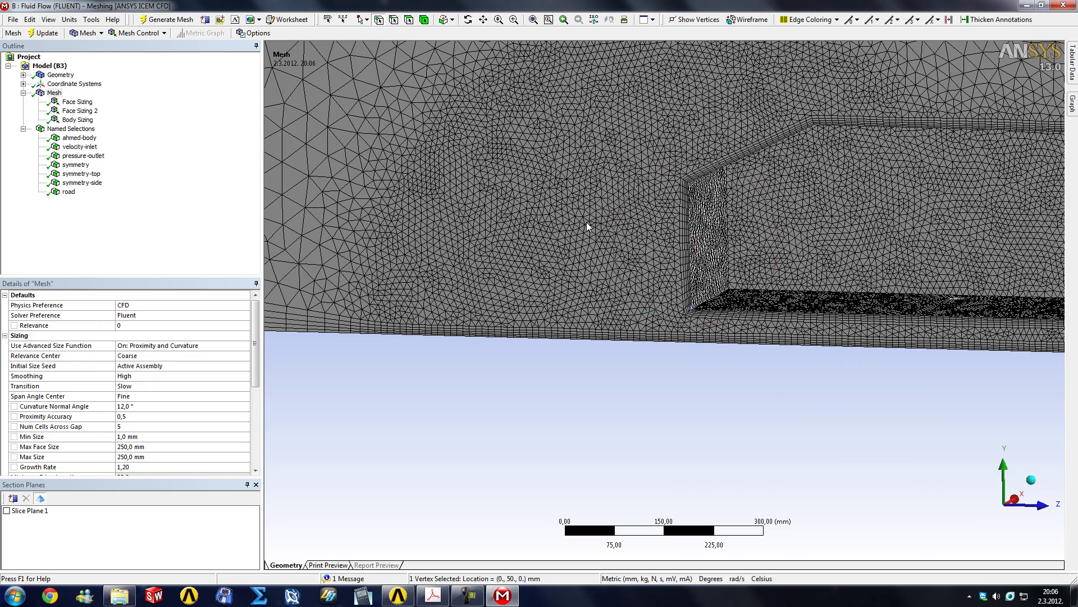
{"action": "middle_click_drag", "start_coordinate": [568, 171], "coordinate": [559, 189]}
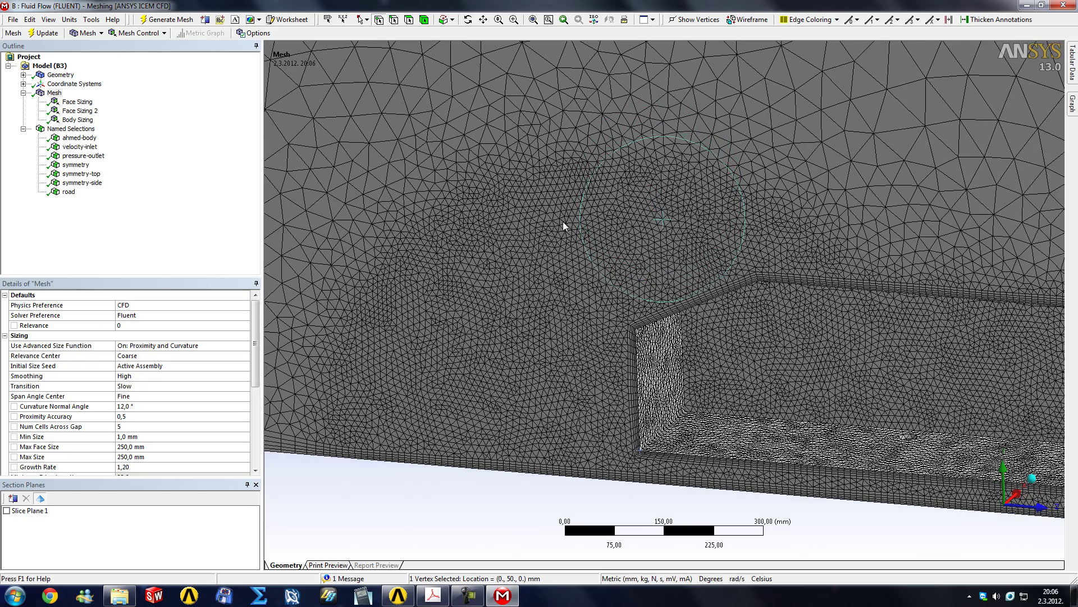
{"action": "scroll", "coordinate": [616, 271], "scroll_direction": "down", "scroll_amount": 1}
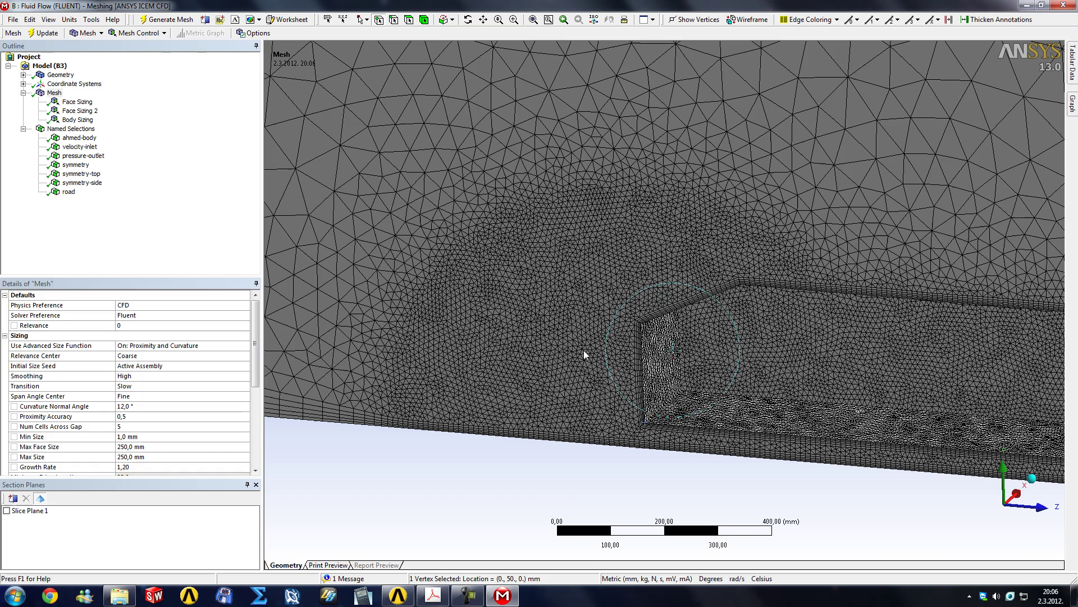
- Delete the Body Sizing sphere refinement and close the Meshing window
{"action": "left_click", "coordinate": [76, 120]}
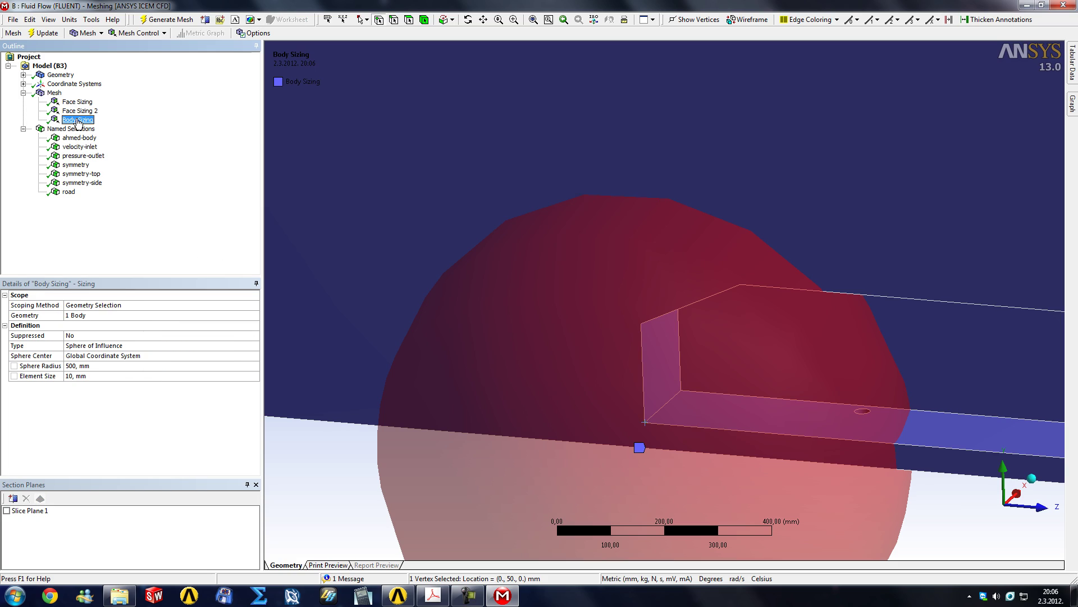
{"action": "right_click", "coordinate": [76, 119]}
{"action": "left_click", "coordinate": [119, 257]}
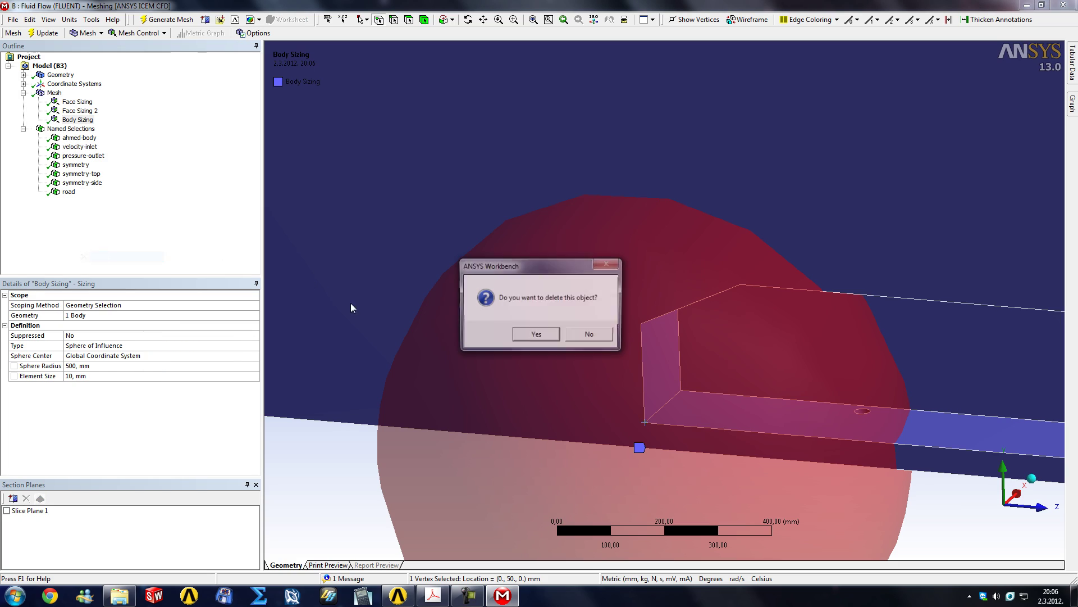
{"action": "left_click", "coordinate": [528, 337]}
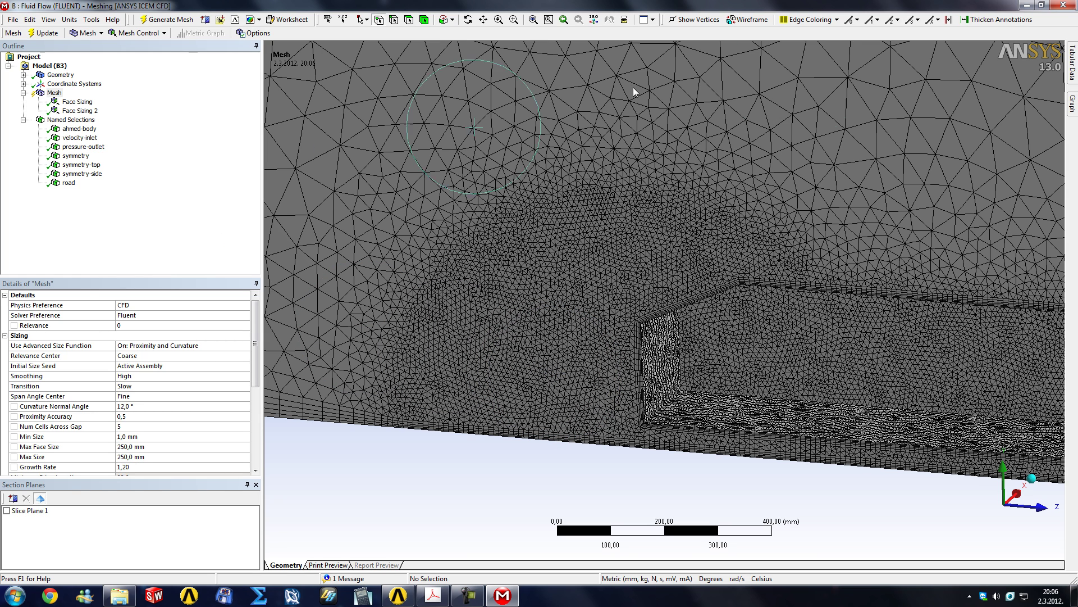
{"action": "left_click", "coordinate": [1059, 7]}
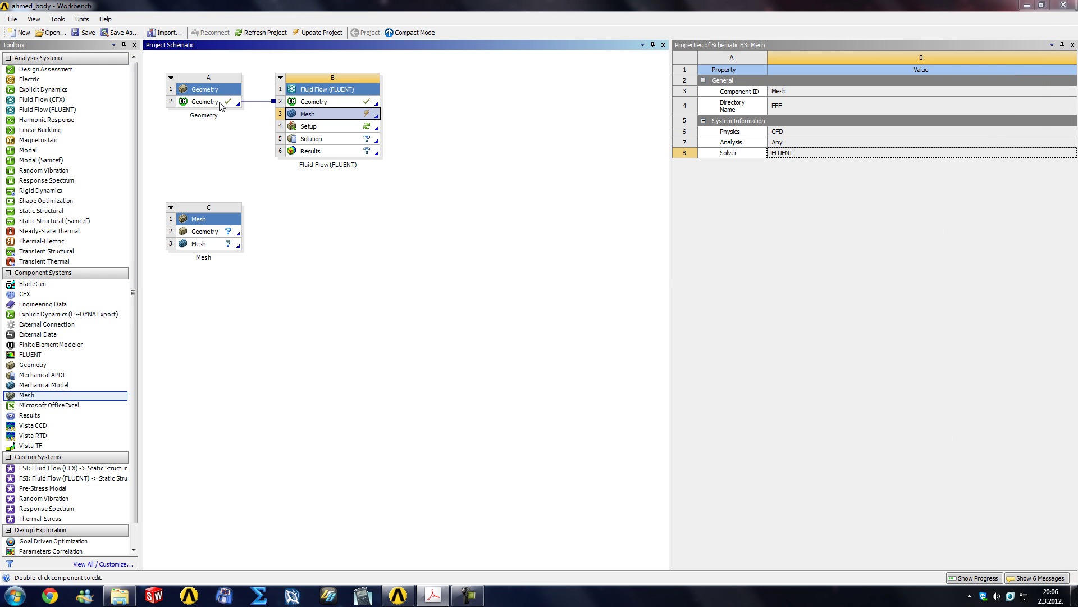
- Launch DesignModeler from the Geometry cell A2 using Edit Geometry
{"action": "right_click", "coordinate": [221, 106]}
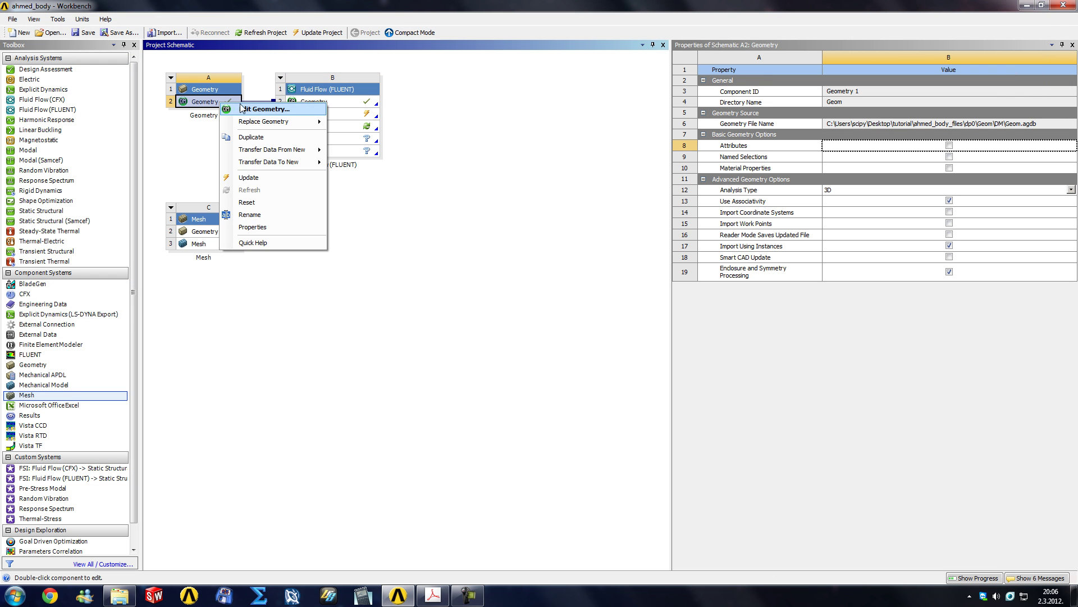
{"action": "left_click", "coordinate": [245, 108]}
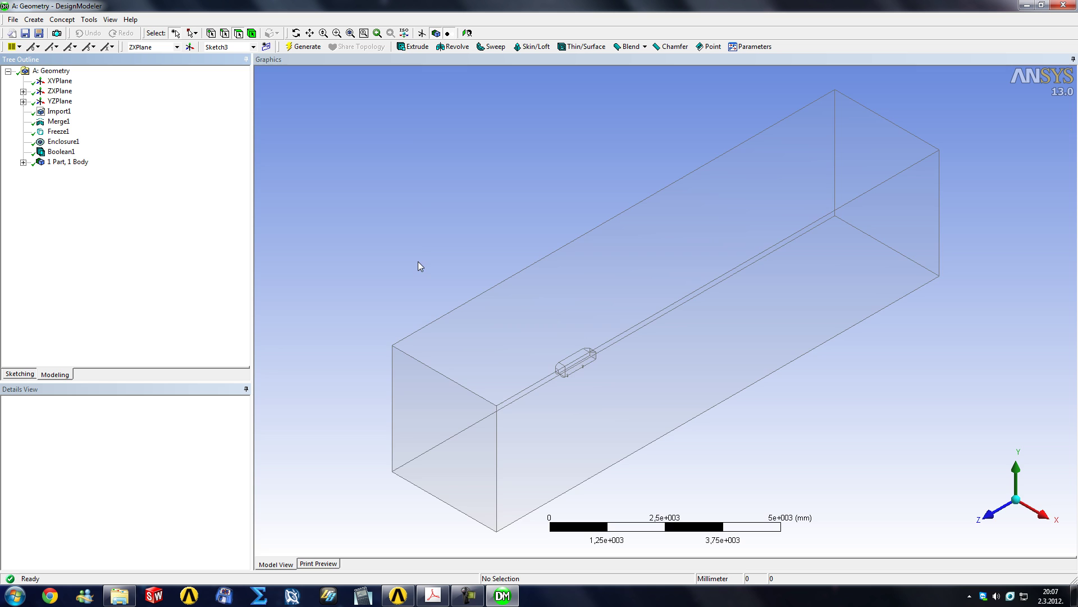
- Switch to a side view and inspect Sketch1 and Sketch2 under YZPlane
{"action": "middle_click_drag", "start_coordinate": [416, 265], "coordinate": [671, 282]}
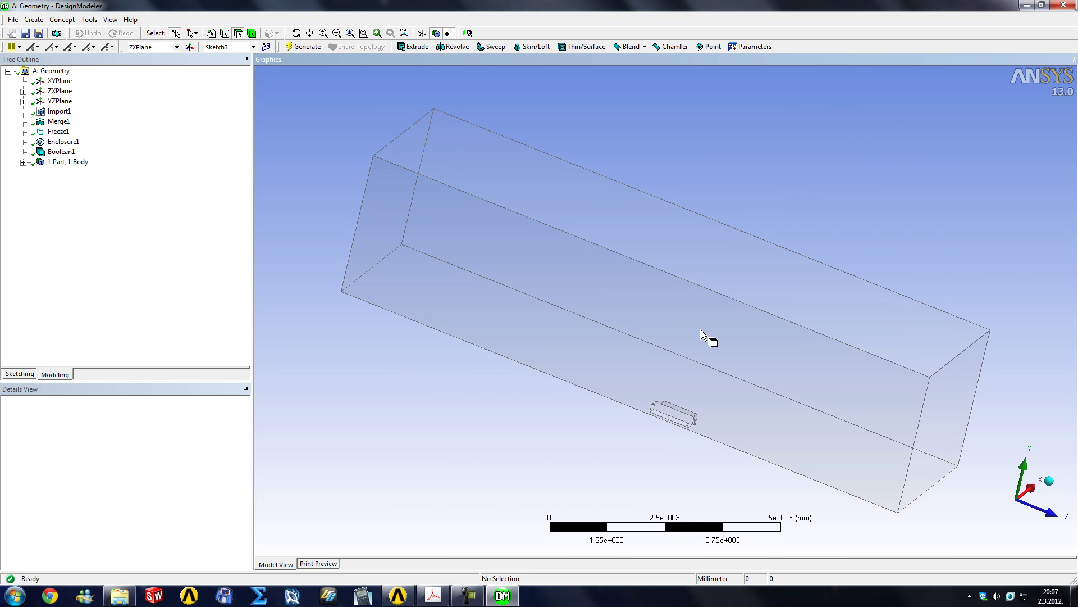
{"action": "middle_click_drag", "start_coordinate": [701, 329], "coordinate": [662, 374]}
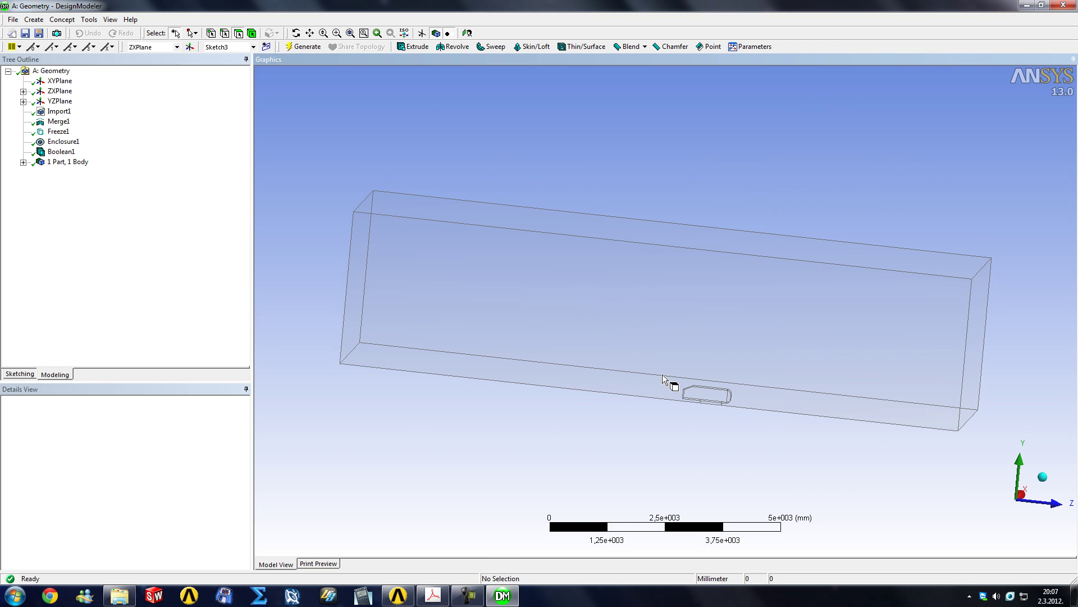
{"action": "left_click", "coordinate": [1020, 495]}
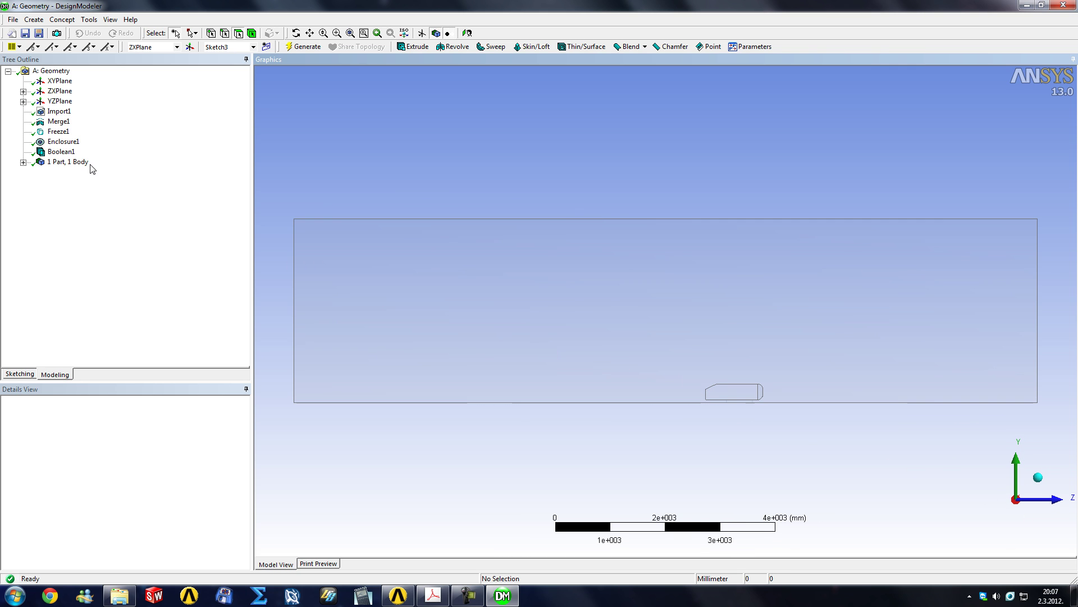
{"action": "left_click", "coordinate": [23, 101]}
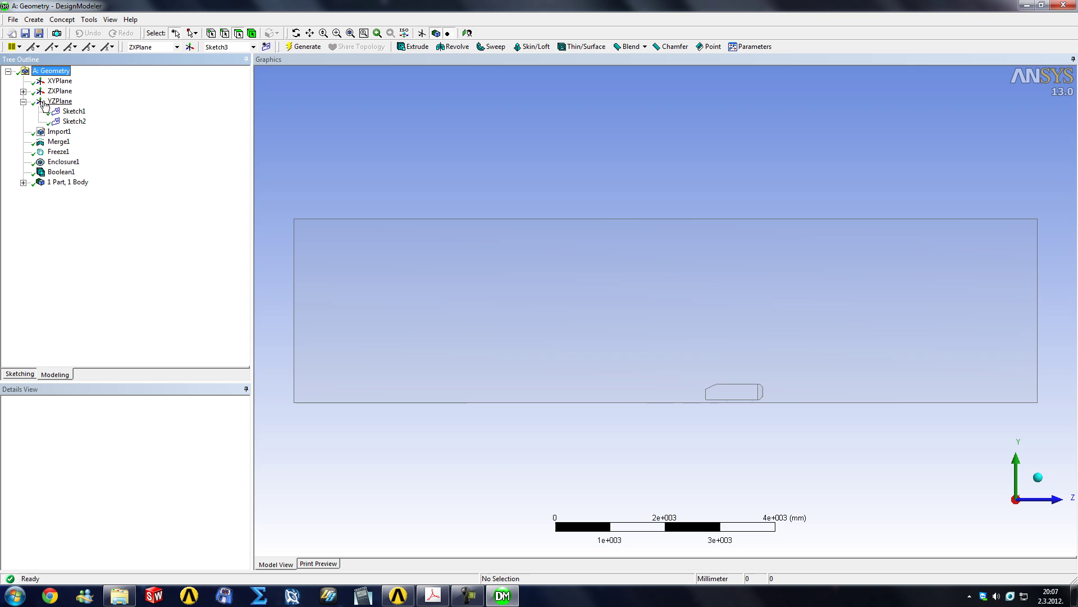
{"action": "left_click", "coordinate": [60, 101]}
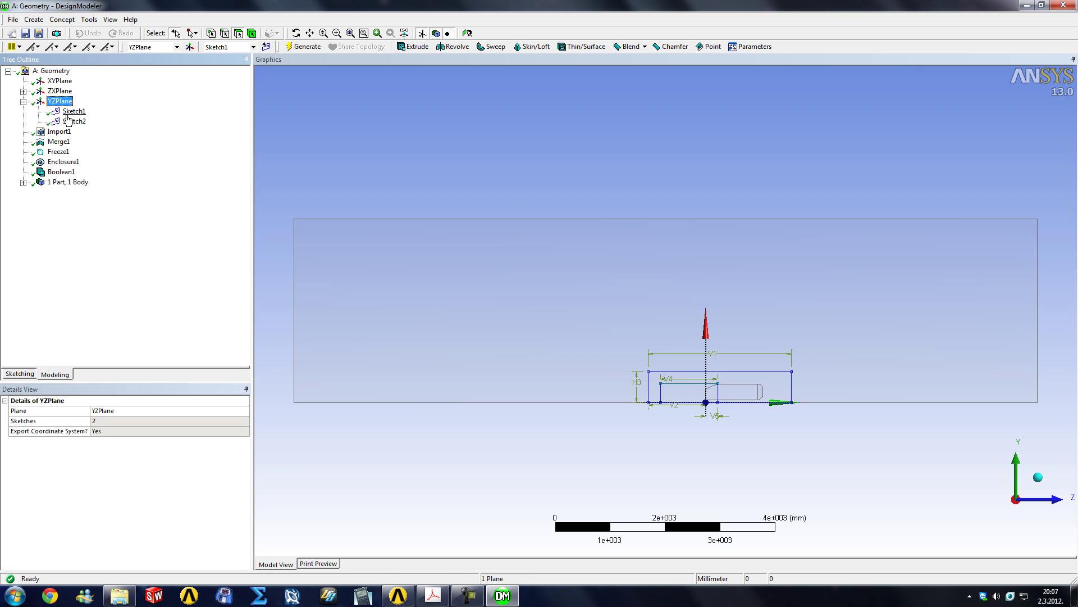
{"action": "left_click", "coordinate": [73, 112]}
{"action": "left_click", "coordinate": [74, 122]}
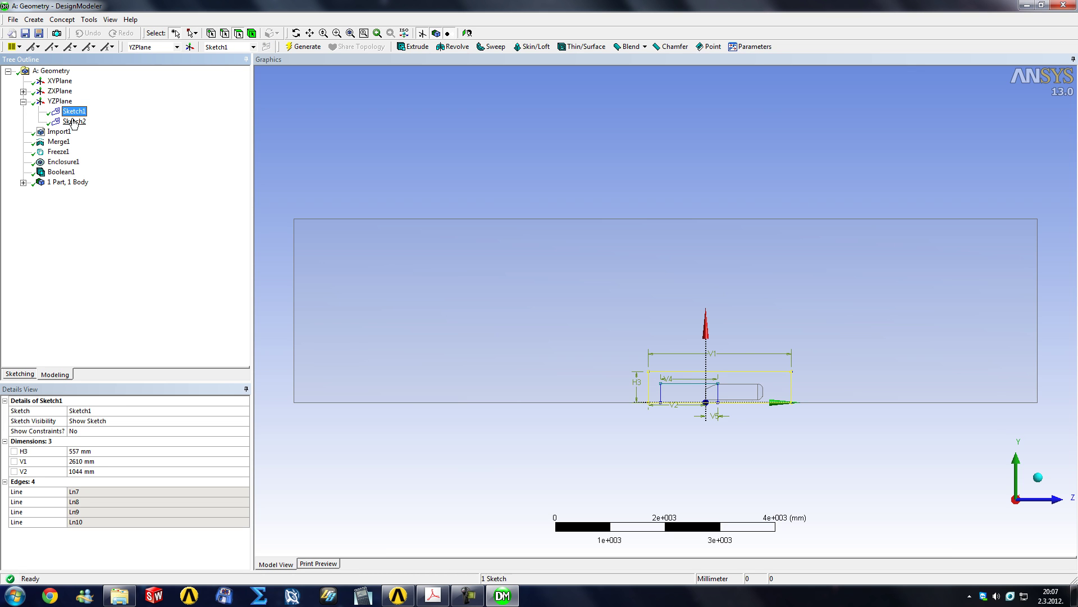
- Delete Sketch2 and Sketch1 from YZPlane
{"action": "right_click", "coordinate": [77, 129]}
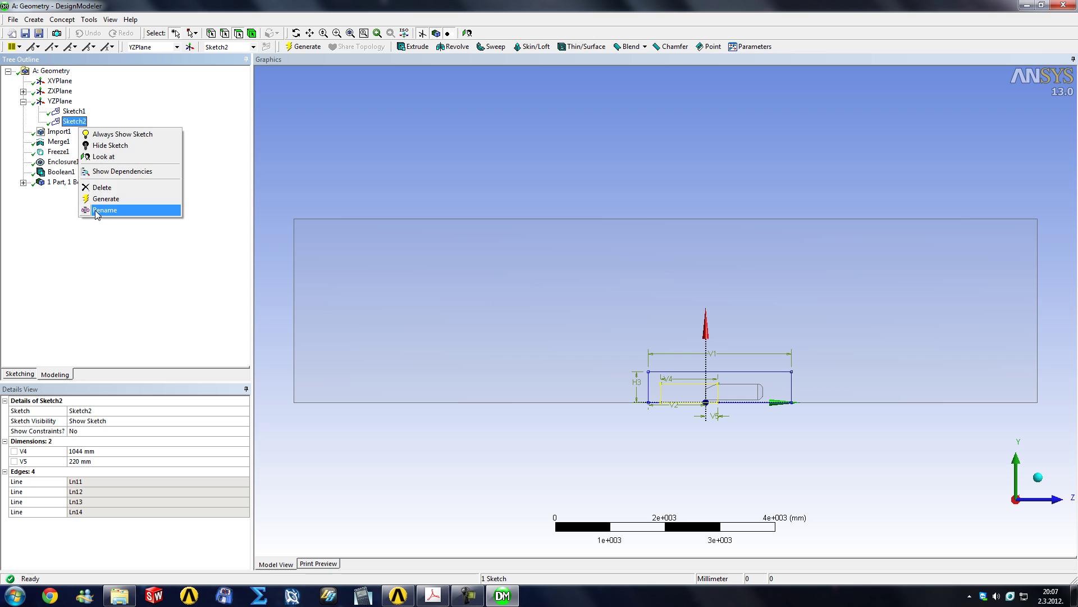
{"action": "left_click", "coordinate": [95, 210]}
{"action": "key", "text": "Return"}
{"action": "left_click", "coordinate": [73, 111]}
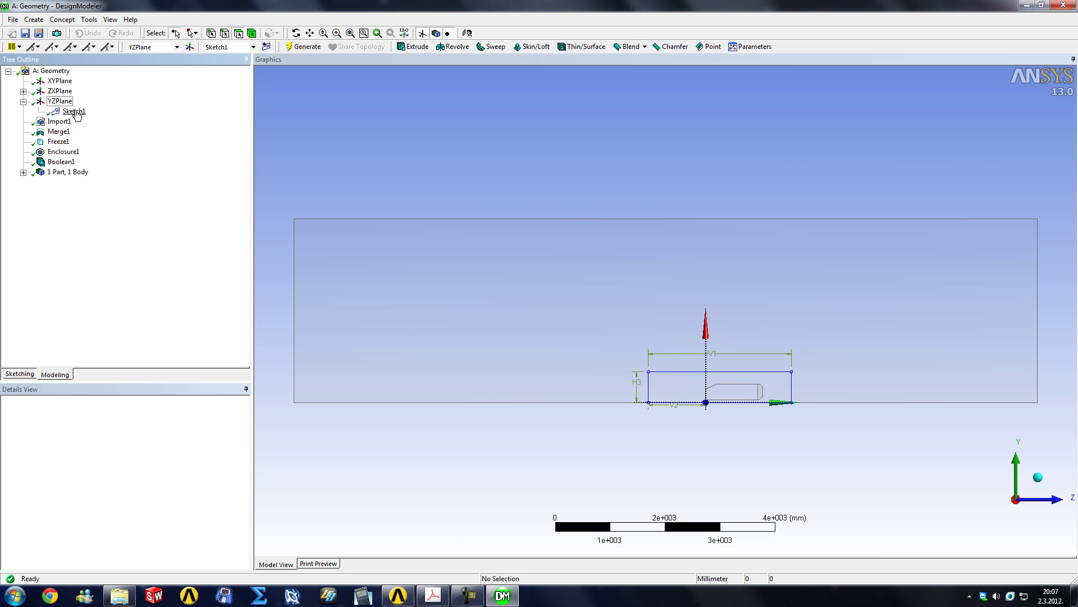
{"action": "right_click", "coordinate": [74, 111]}
{"action": "left_click", "coordinate": [98, 170]}
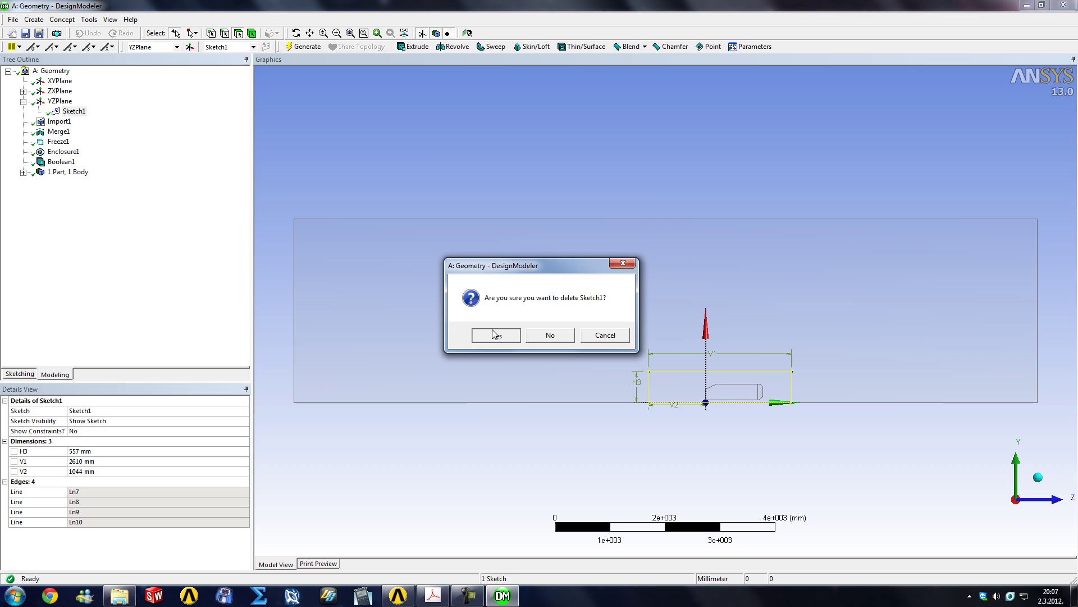
{"action": "key", "text": "Return"}
{"action": "left_click", "coordinate": [23, 91]}
- Delete Sketch3 under ZXPlane and make YZPlane the active plane
{"action": "left_click", "coordinate": [74, 101]}
{"action": "right_click", "coordinate": [75, 102]}
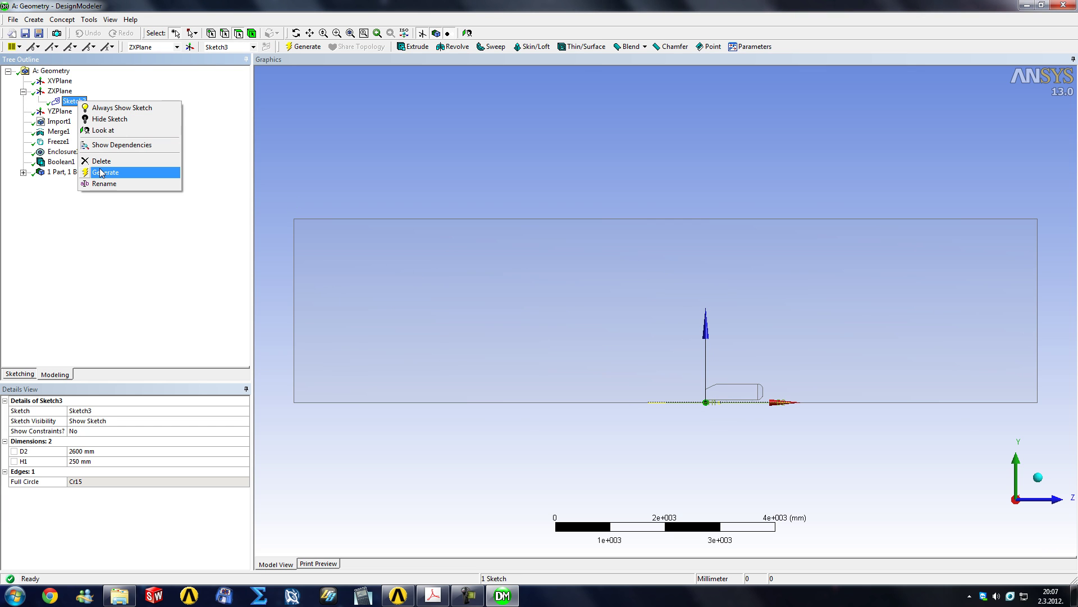
{"action": "left_click", "coordinate": [95, 160]}
{"action": "key", "text": "Return"}
{"action": "left_click", "coordinate": [61, 101]}
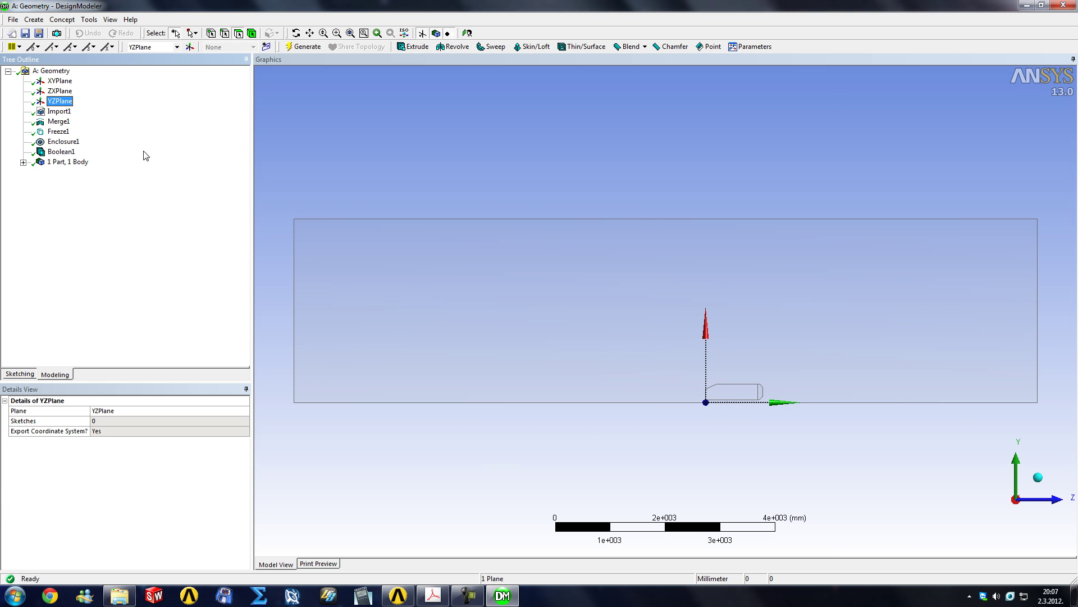
- Create Sketch4 on YZPlane with a rectangle enclosing the car's side profile, based on the horizontal axis
{"action": "left_click", "coordinate": [266, 47]}
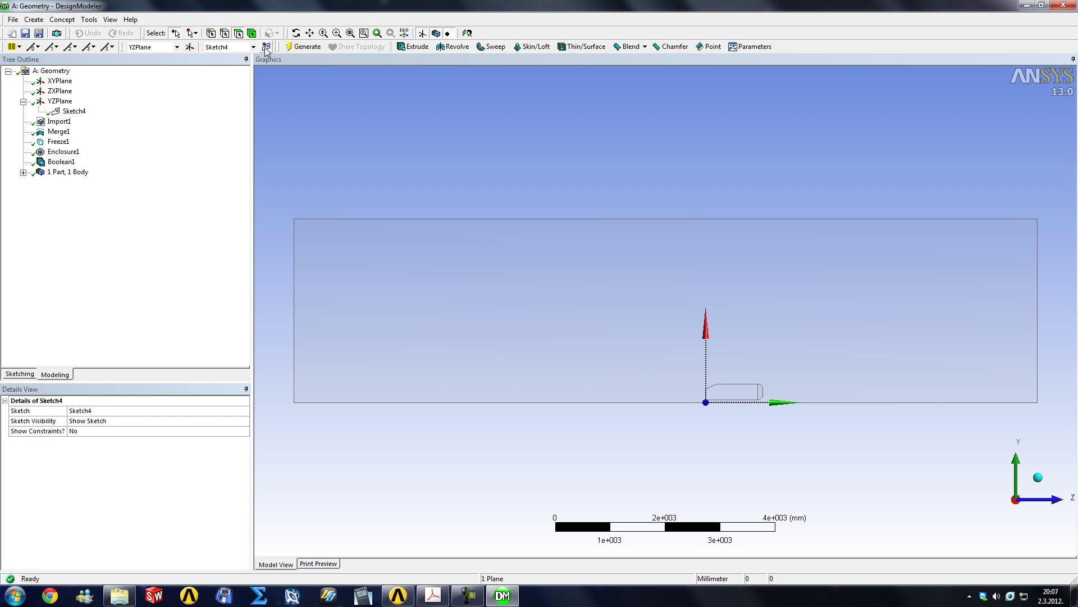
{"action": "left_click", "coordinate": [16, 374]}
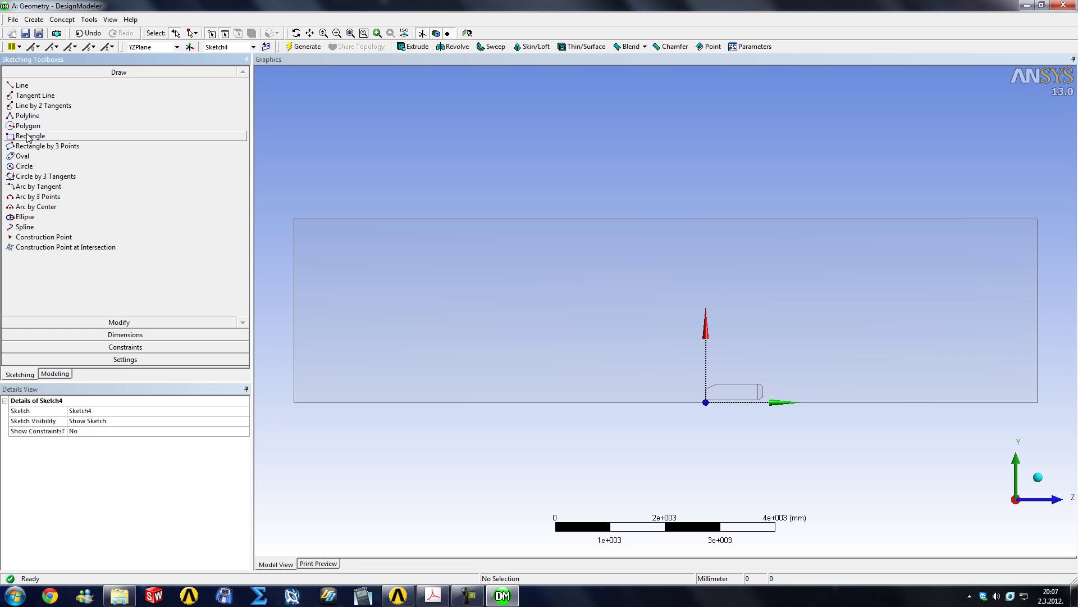
{"action": "left_click", "coordinate": [29, 137]}
{"action": "right_click_drag", "start_coordinate": [611, 306], "coordinate": [876, 438]}
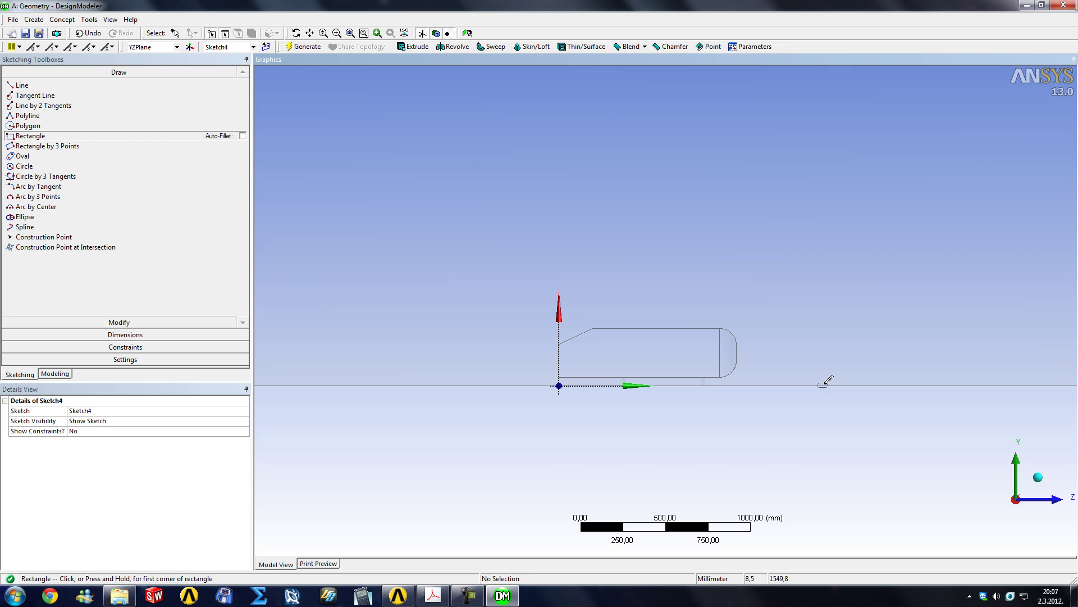
{"action": "left_click", "coordinate": [854, 385]}
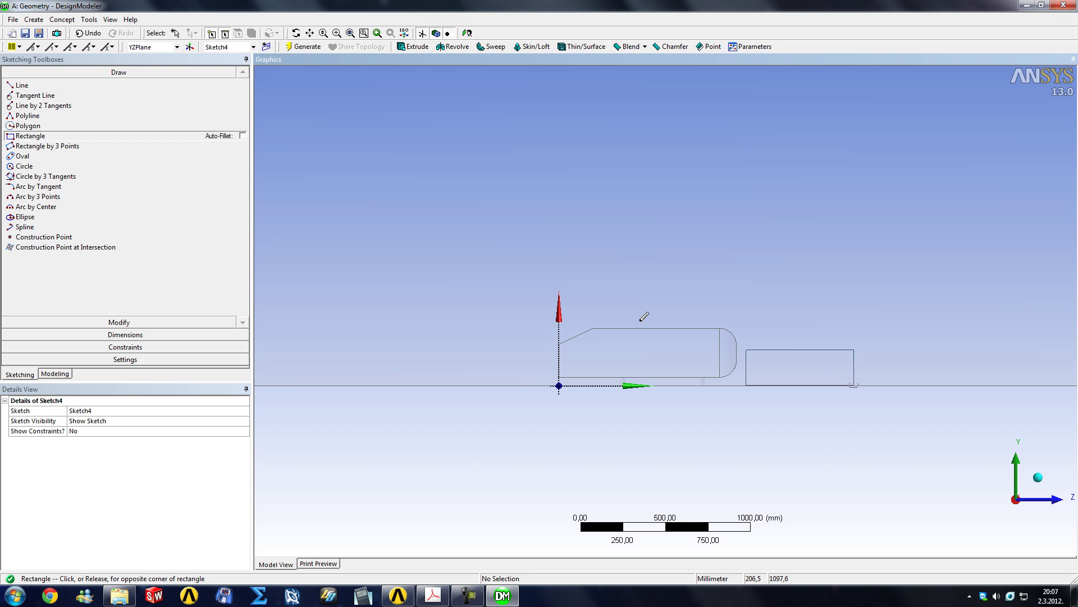
{"action": "left_click", "coordinate": [353, 260]}
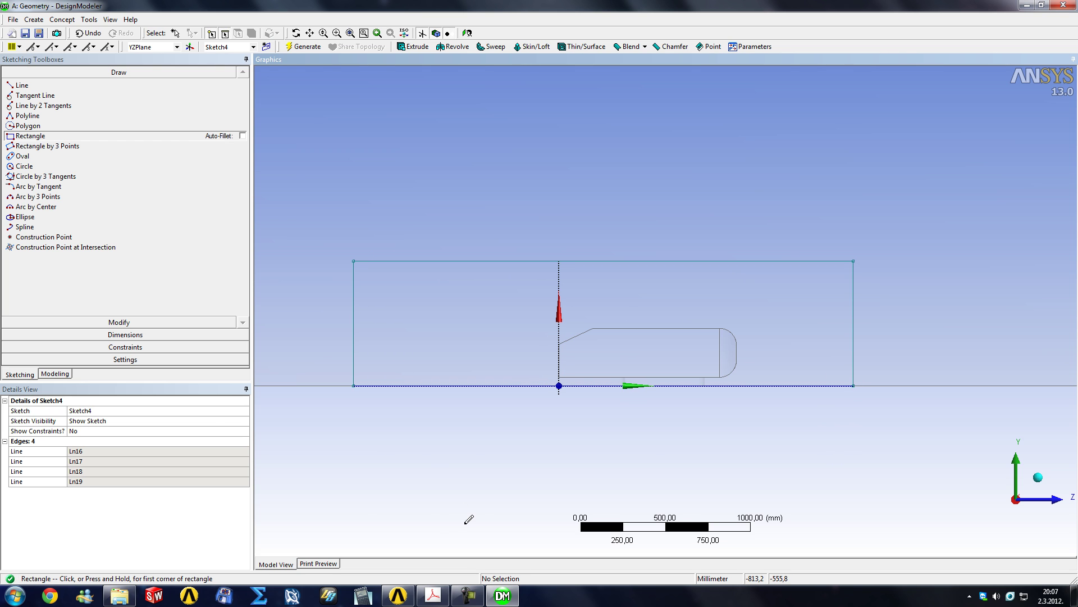
- Dimension the rectangle's top edge as width V6 = 2500 mm
{"action": "left_click", "coordinate": [112, 336]}
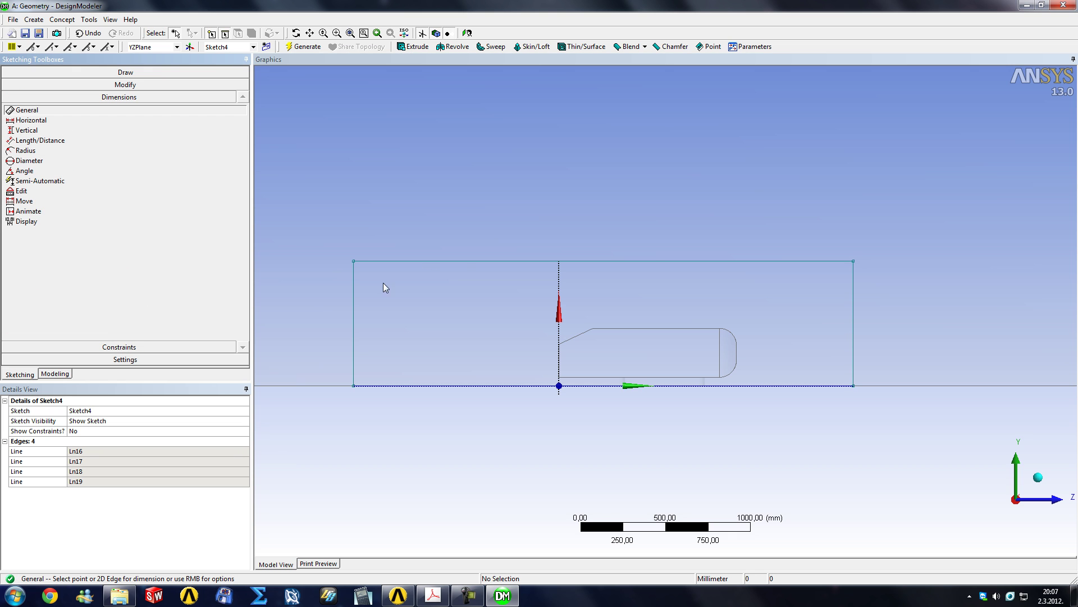
{"action": "left_click", "coordinate": [468, 261]}
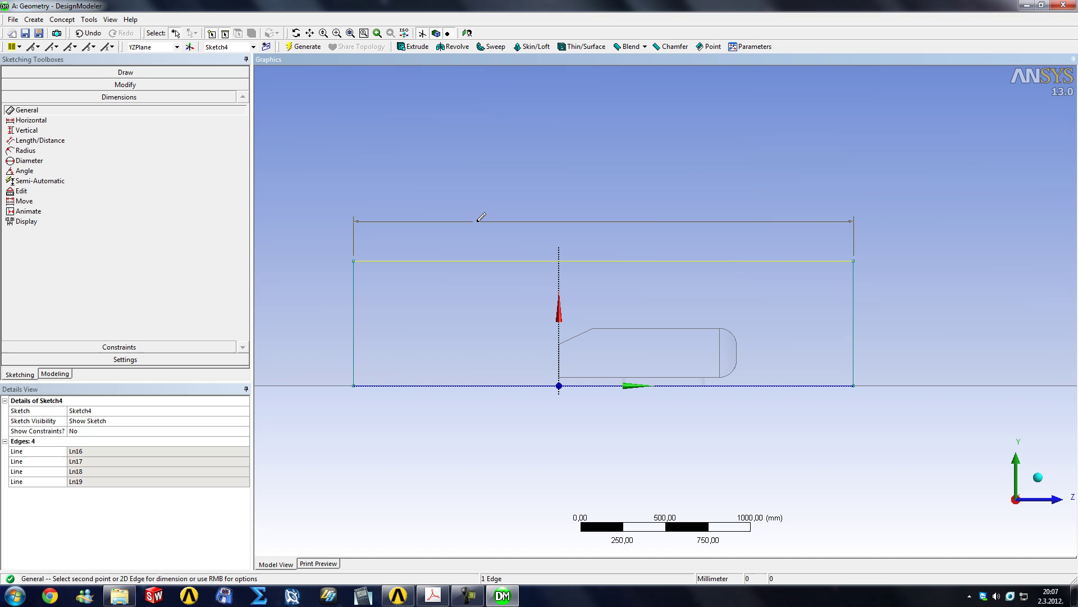
{"action": "left_click", "coordinate": [478, 222]}
{"action": "left_click", "coordinate": [93, 451]}
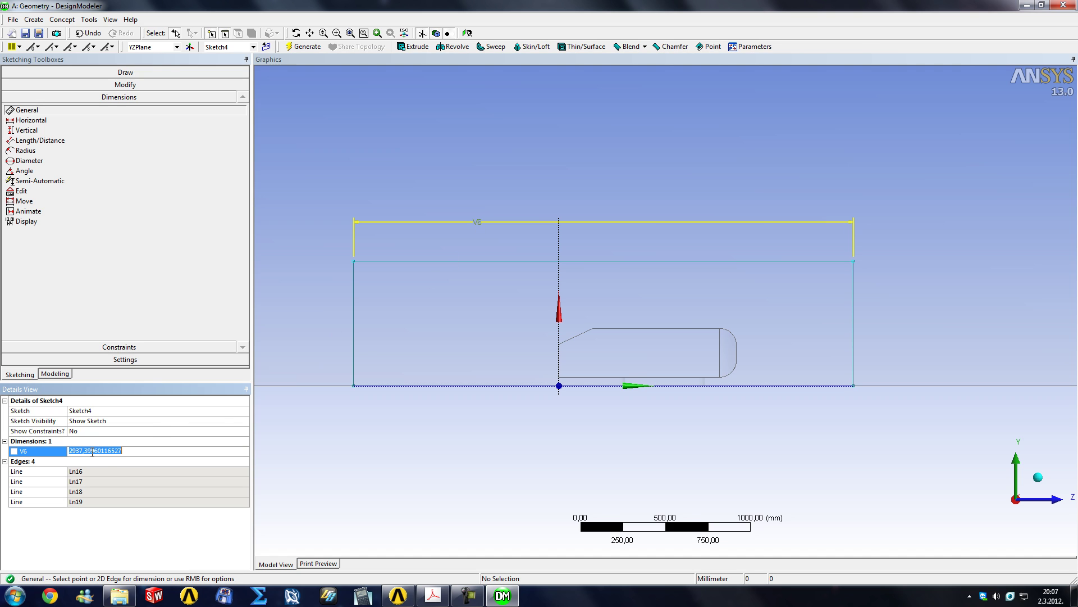
{"action": "type", "text": "2000"}
{"action": "key", "text": "Return"}
{"action": "left_click", "coordinate": [92, 451]}
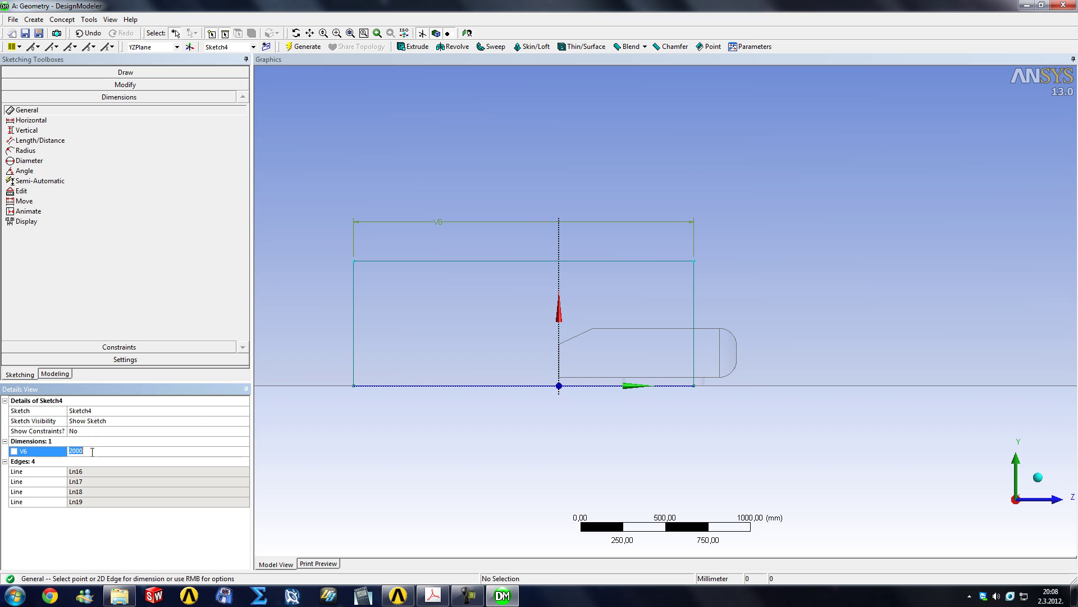
{"action": "type", "text": "2500"}
{"action": "key", "text": "Return"}
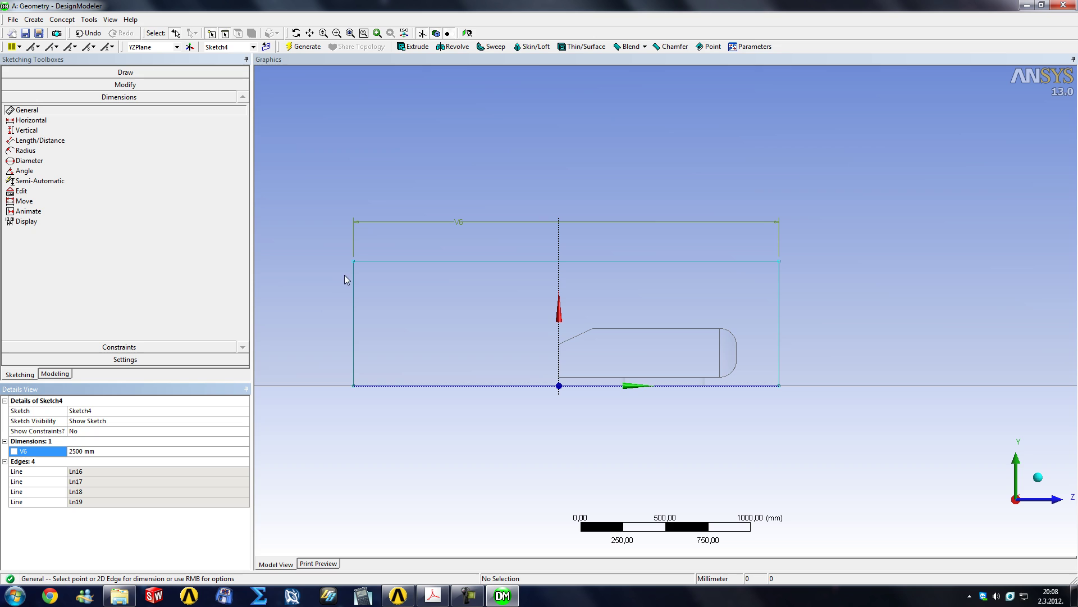
- Dimension the rectangle's left edge as height H7 = 500 mm
{"action": "left_click", "coordinate": [355, 289]}
{"action": "left_click", "coordinate": [333, 315]}
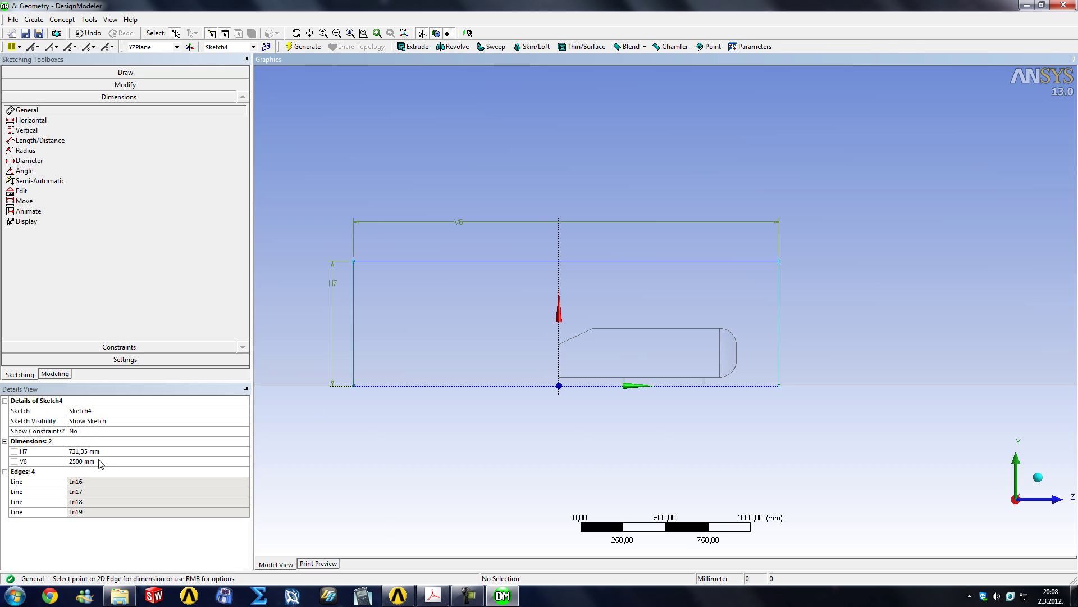
{"action": "left_click", "coordinate": [99, 451]}
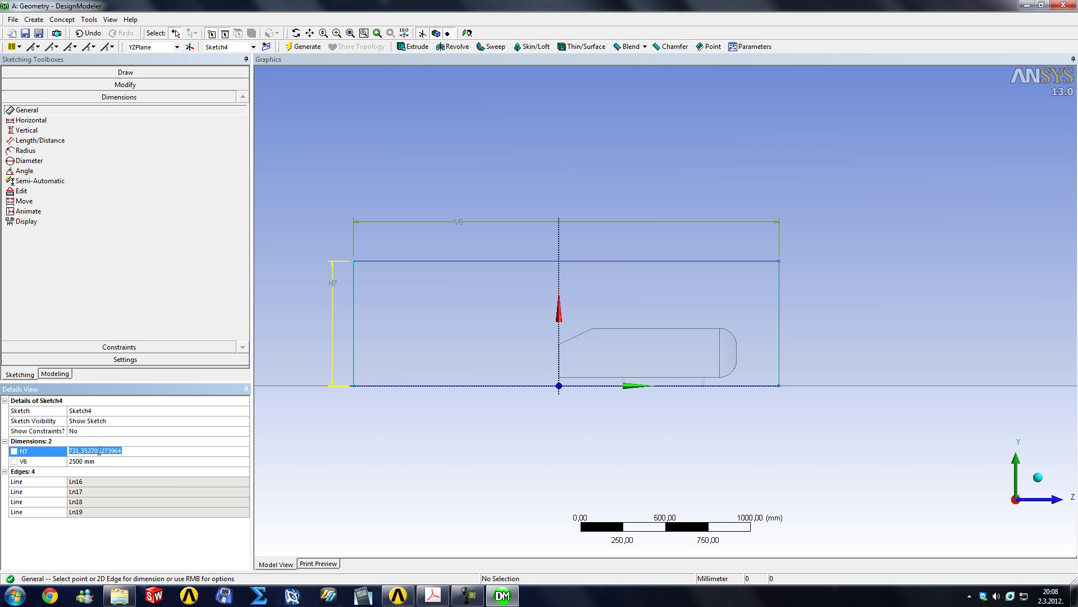
{"action": "type", "text": "500"}
{"action": "key", "text": "Return"}
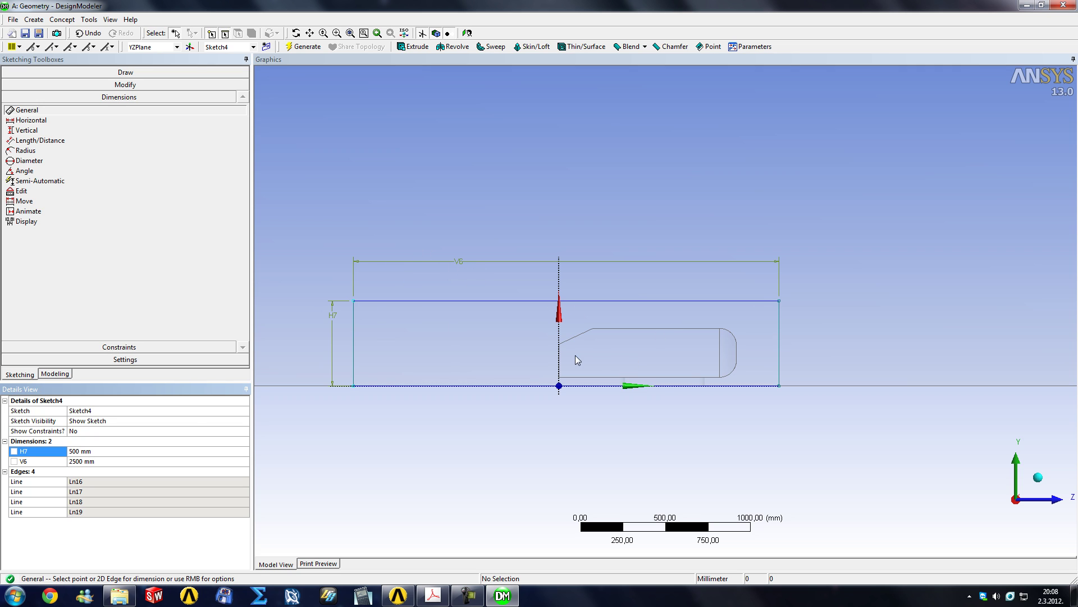
{"action": "left_click", "coordinate": [27, 131]}
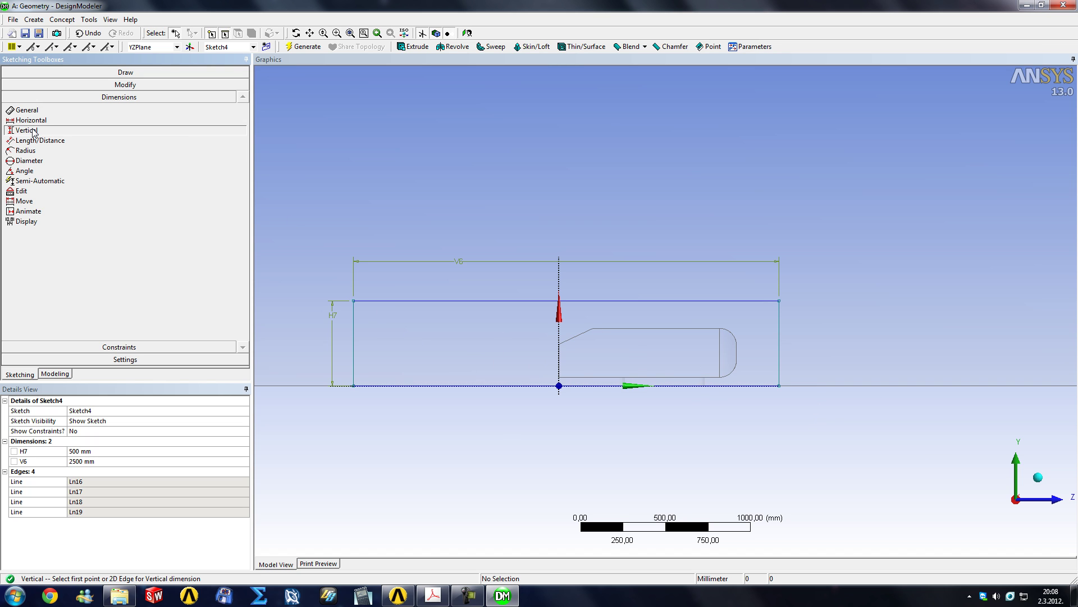
- Dimension the left edge's offset from the vertical axis as V8 = 1044 mm
{"action": "left_click", "coordinate": [560, 339]}
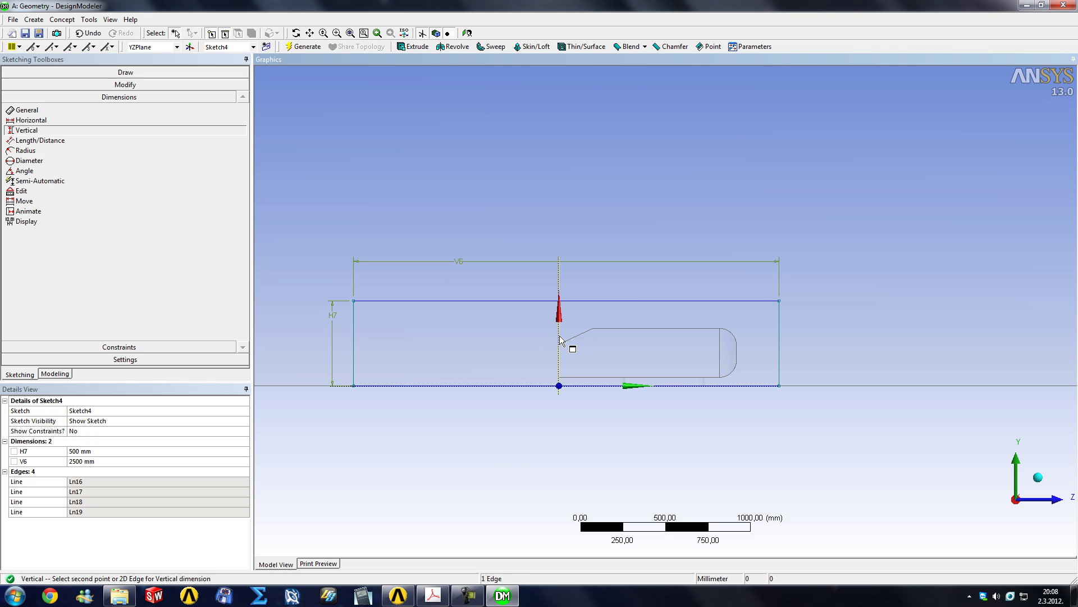
{"action": "left_click", "coordinate": [355, 329]}
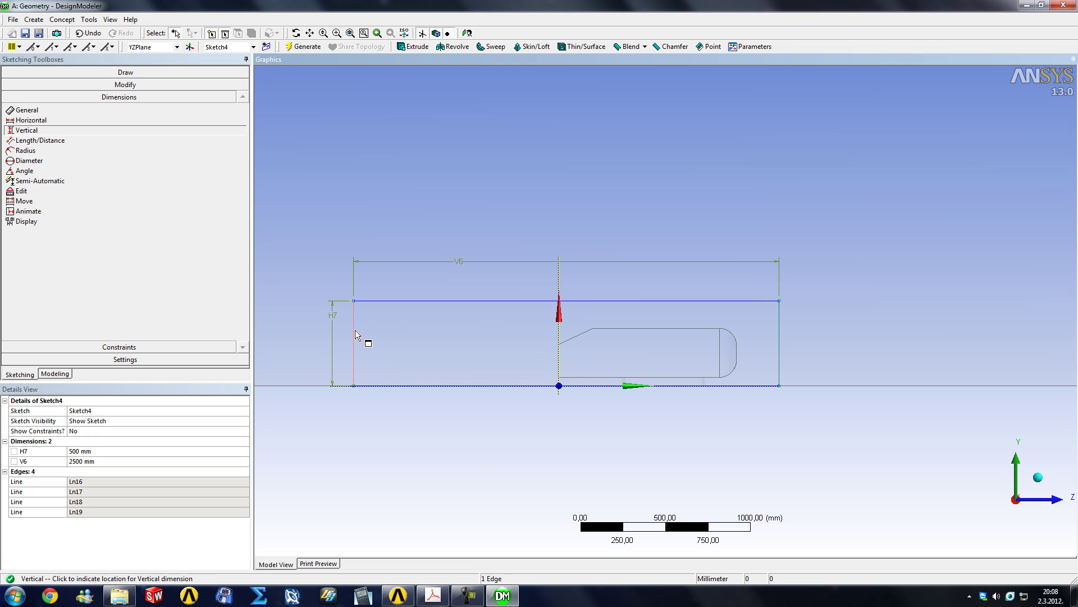
{"action": "left_click", "coordinate": [387, 429]}
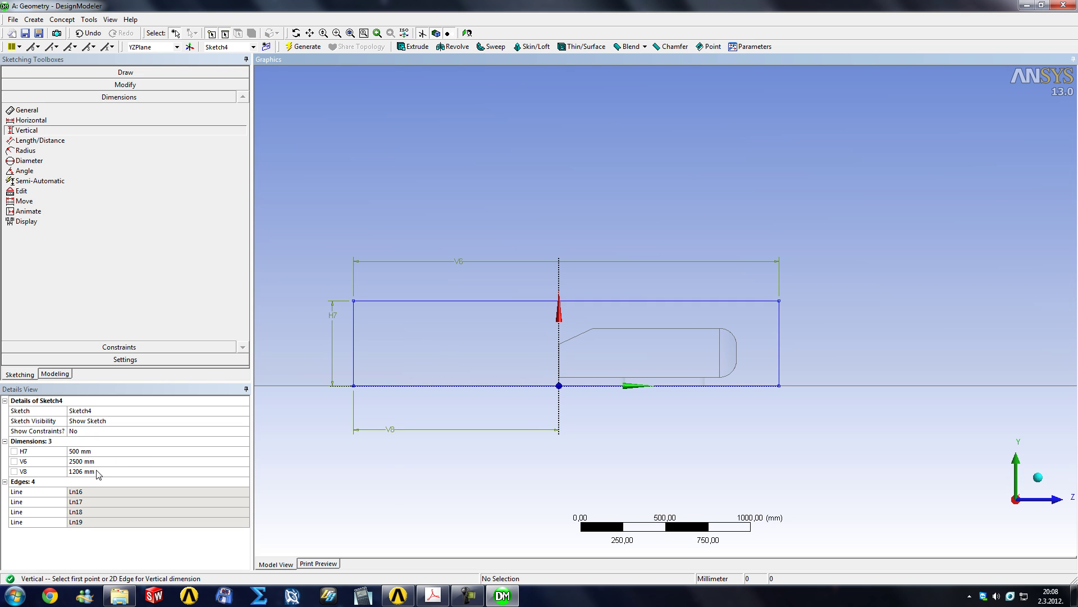
{"action": "left_click", "coordinate": [91, 473]}
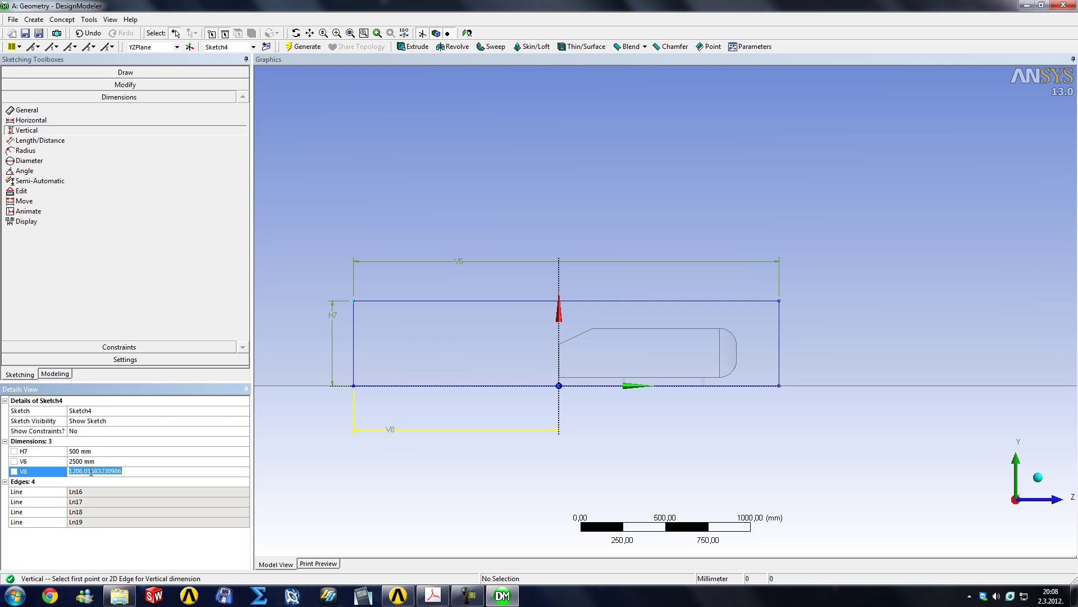
{"action": "type", "text": "1044"}
{"action": "key", "text": "Return"}
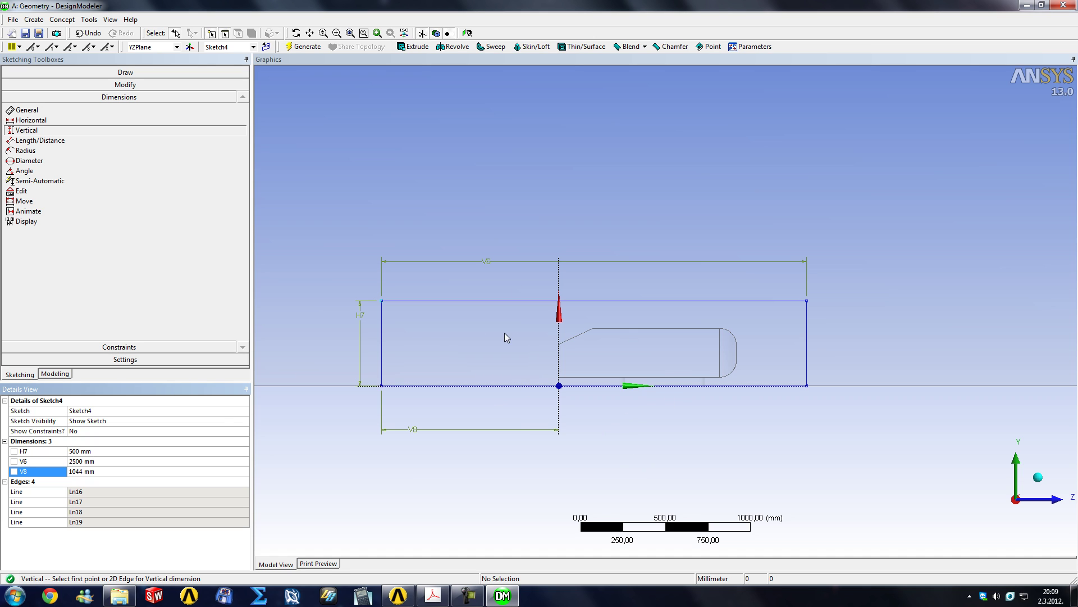
- Reduce the width V6 to 2350 mm and return to Modeling
{"action": "left_click", "coordinate": [90, 461]}
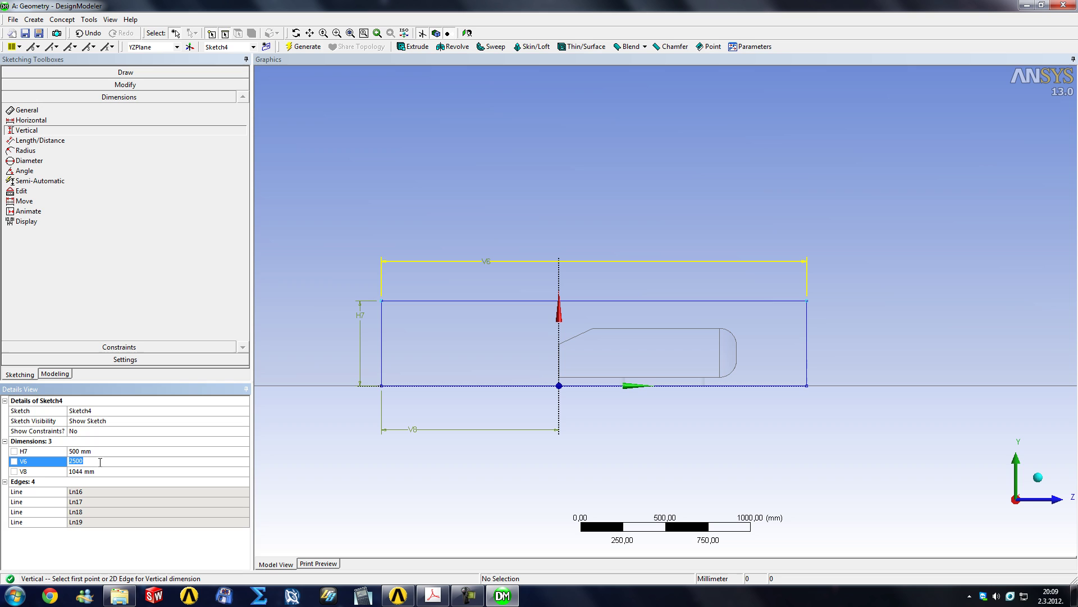
{"action": "type", "text": "2200"}
{"action": "key", "text": "Return"}
{"action": "left_click", "coordinate": [100, 461]}
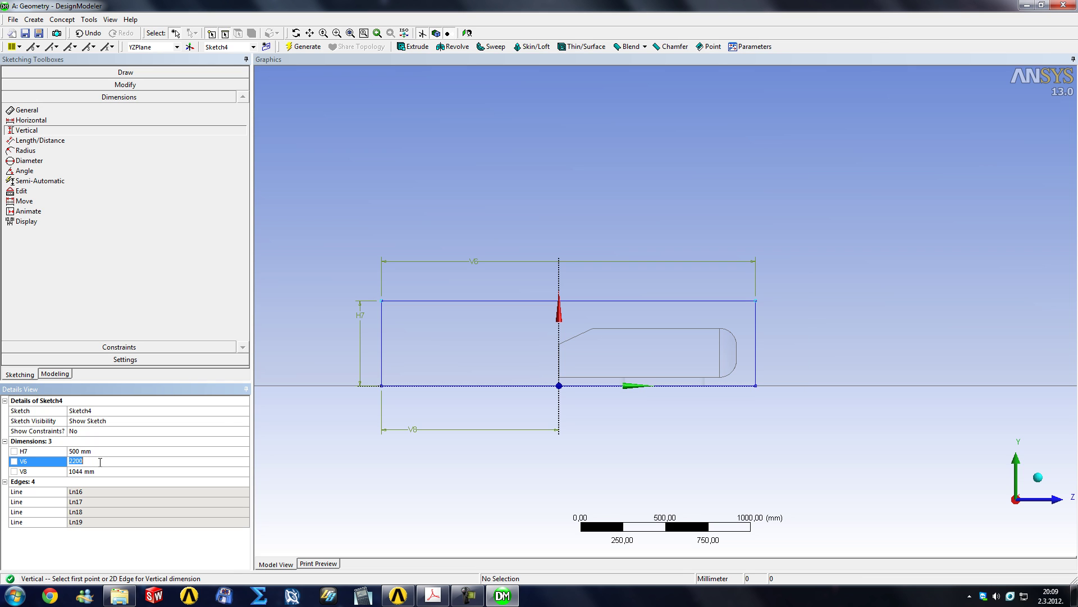
{"action": "type", "text": "2350"}
{"action": "key", "text": "Return"}
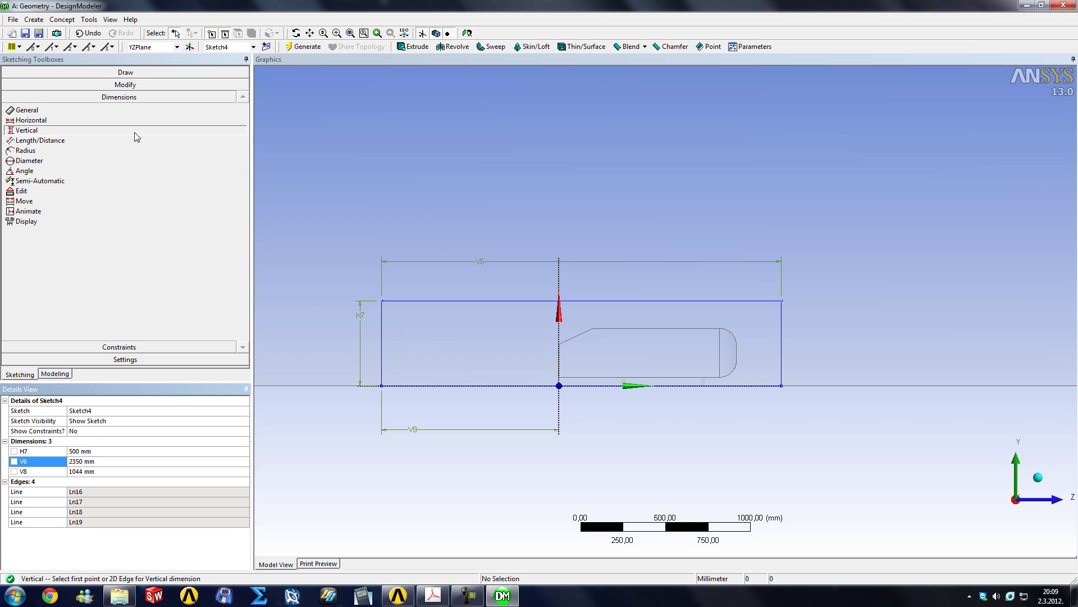
{"action": "left_click", "coordinate": [54, 374]}
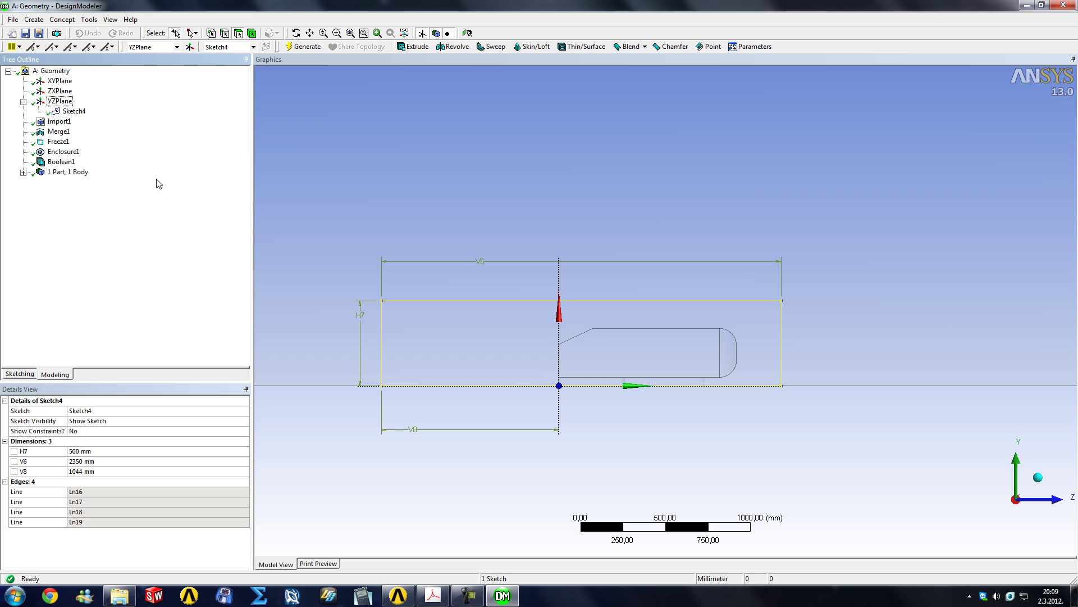
- Create Extrude1 from Sketch4 and set its FD1 depth to 350 mm, checking the preview
{"action": "left_click", "coordinate": [414, 47]}
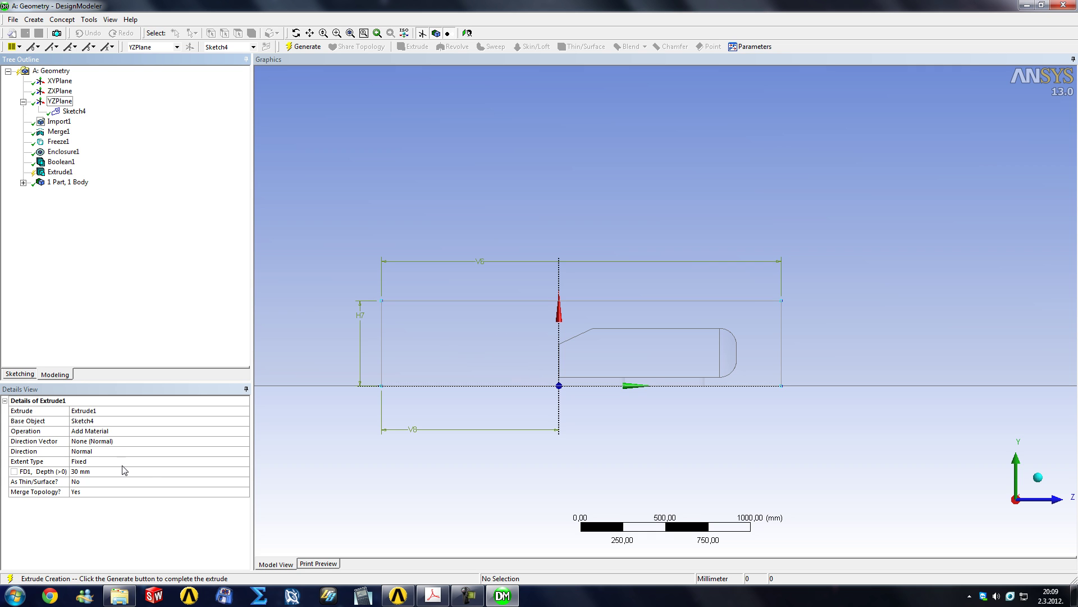
{"action": "left_click", "coordinate": [106, 473]}
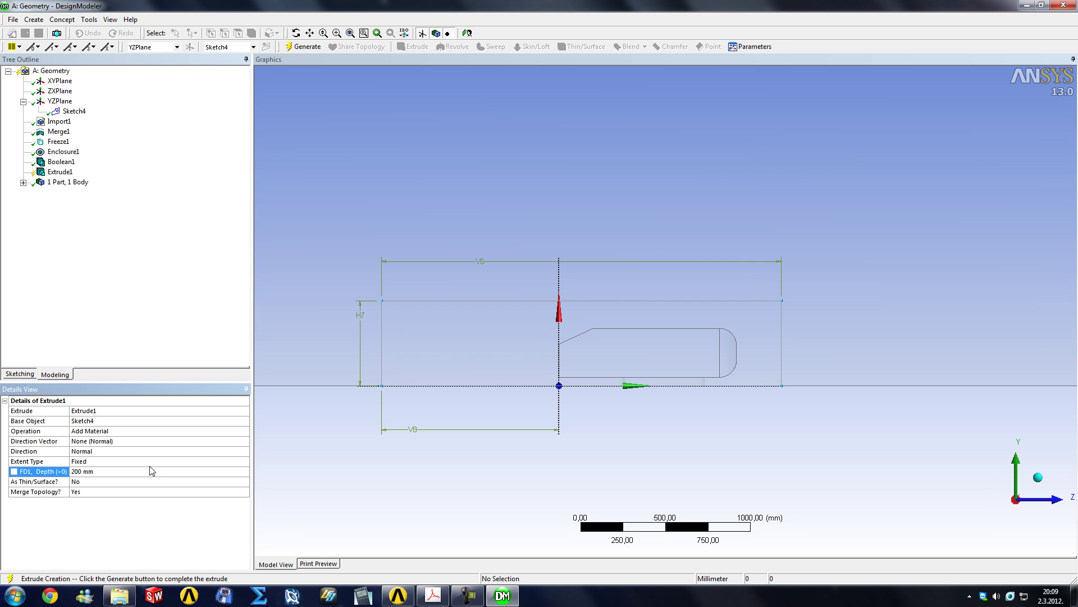
{"action": "mouse_move", "coordinate": [373, 289]}
{"action": "middle_mouse_down"}
{"action": "mouse_move", "coordinate": [307, 342]}
{"action": "mouse_move", "coordinate": [440, 396]}
{"action": "middle_mouse_up"}
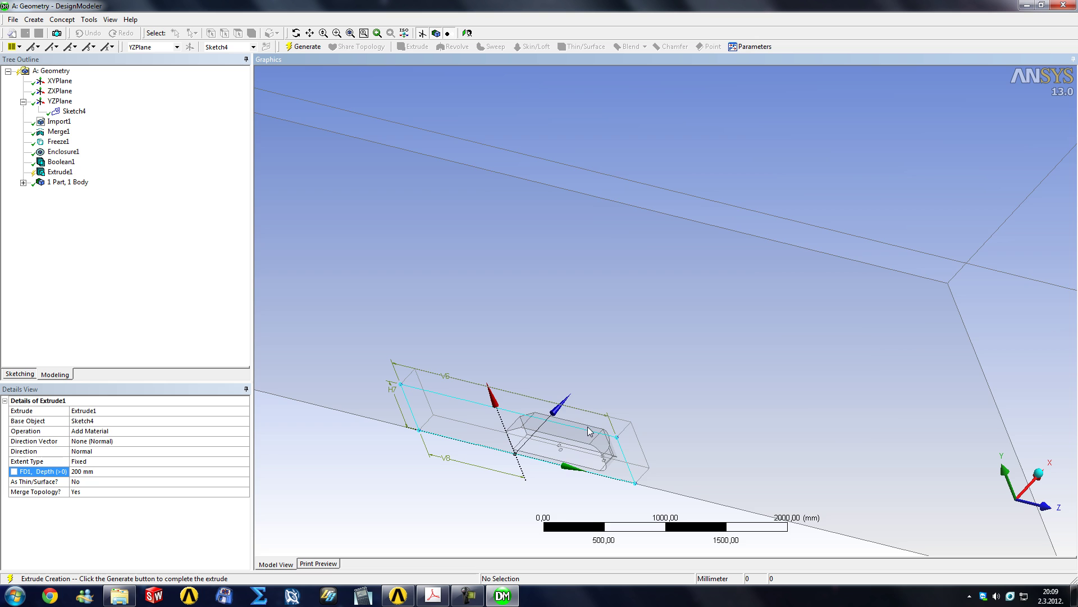
{"action": "scroll", "coordinate": [692, 463], "scroll_direction": "up", "scroll_amount": 5}
{"action": "scroll", "coordinate": [638, 445], "scroll_direction": "down", "scroll_amount": 5}
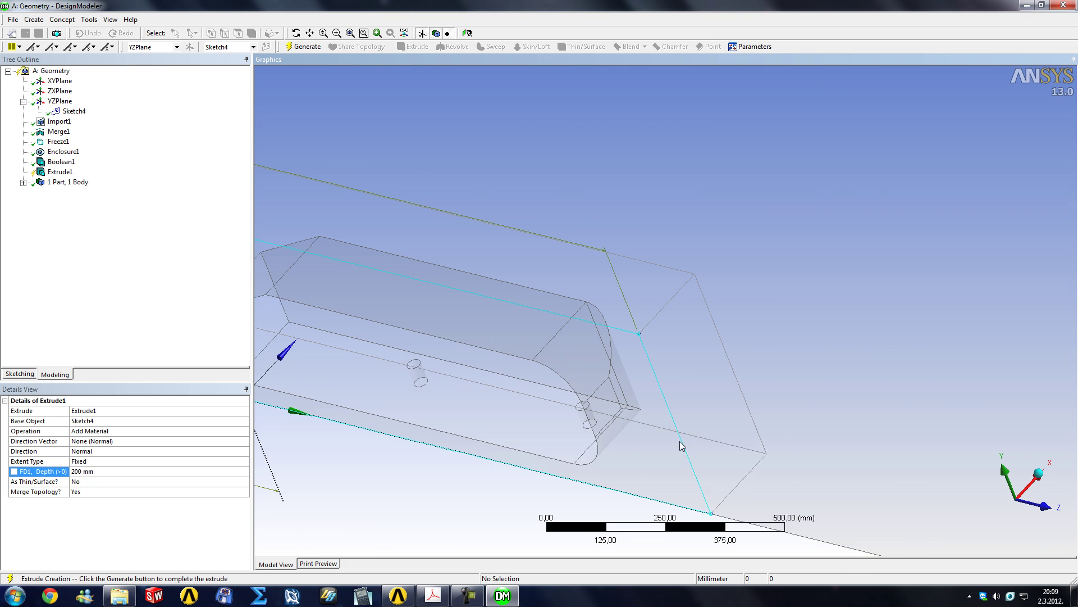
{"action": "left_click", "coordinate": [1020, 501]}
{"action": "right_click_drag", "start_coordinate": [428, 434], "coordinate": [590, 526]}
{"action": "left_click", "coordinate": [115, 470]}
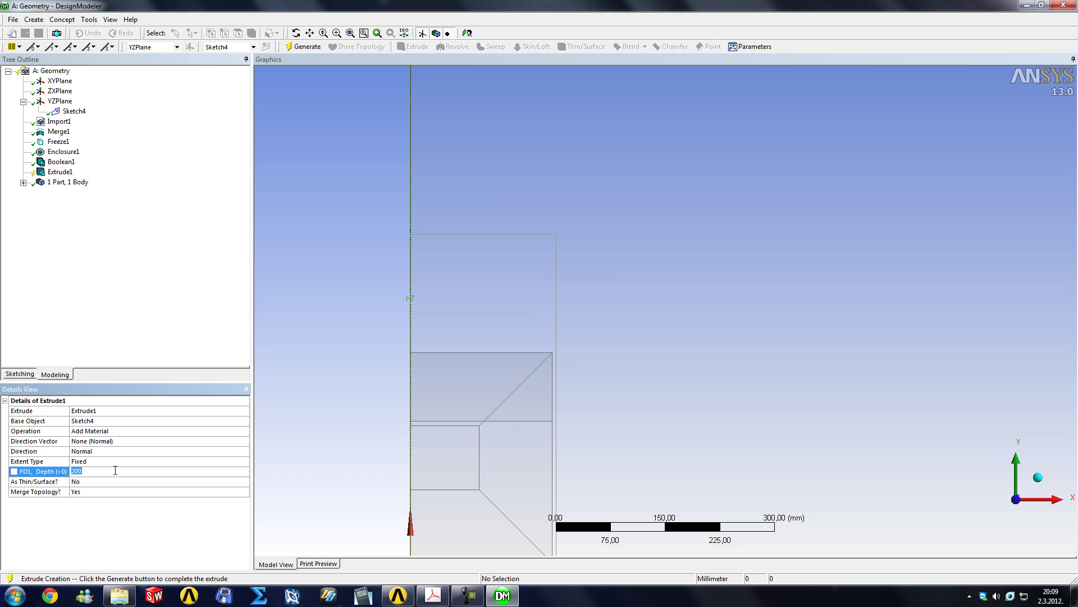
{"action": "key", "text": "Return"}
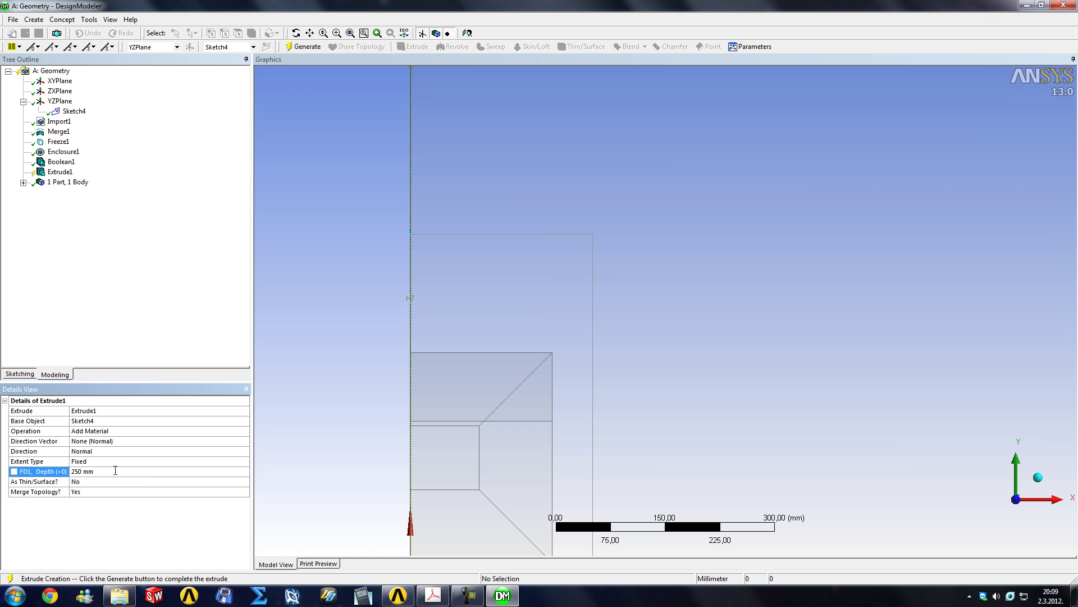
{"action": "key", "text": "Return"}
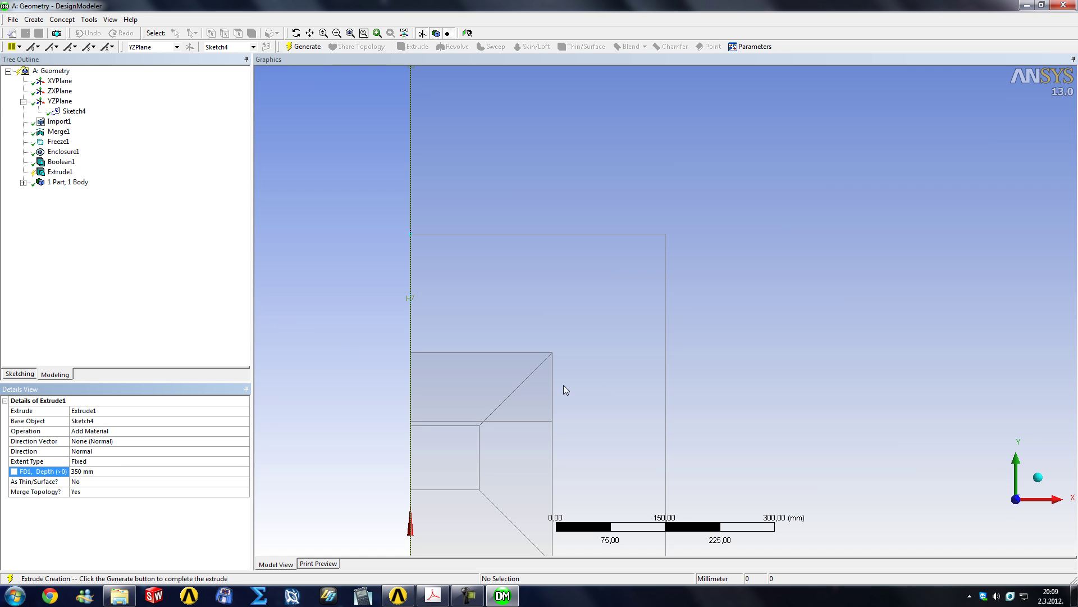
{"action": "scroll", "coordinate": [477, 397], "scroll_direction": "down", "scroll_amount": 3}
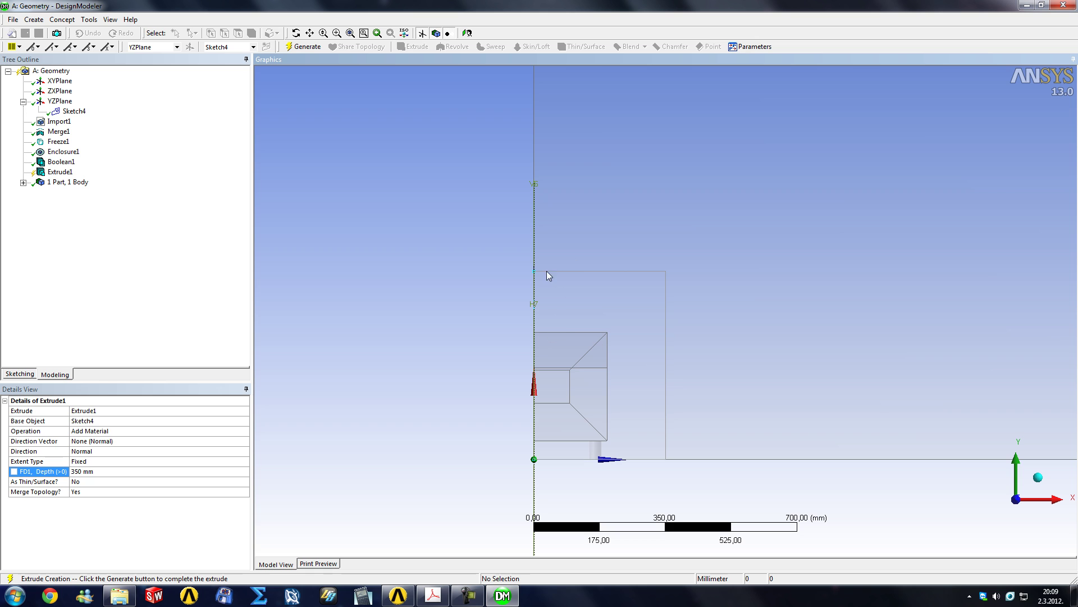
- Generate Extrude1, rename its Solid body to carbox, and freeze it with Tools > Freeze
{"action": "left_click", "coordinate": [299, 47]}
{"action": "middle_click_drag", "start_coordinate": [369, 270], "coordinate": [597, 336]}
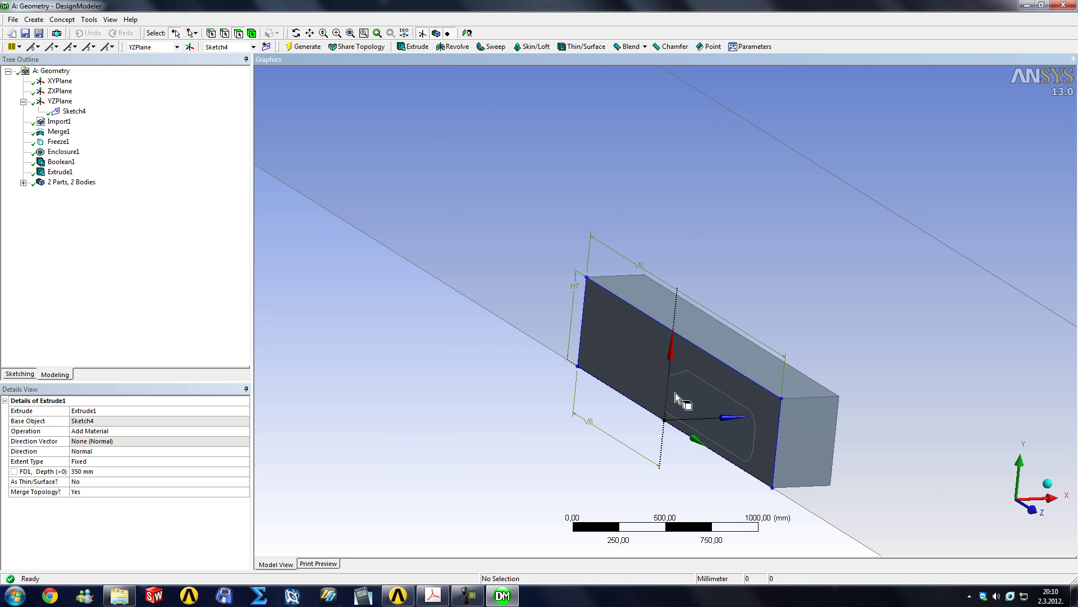
{"action": "left_click", "coordinate": [23, 182]}
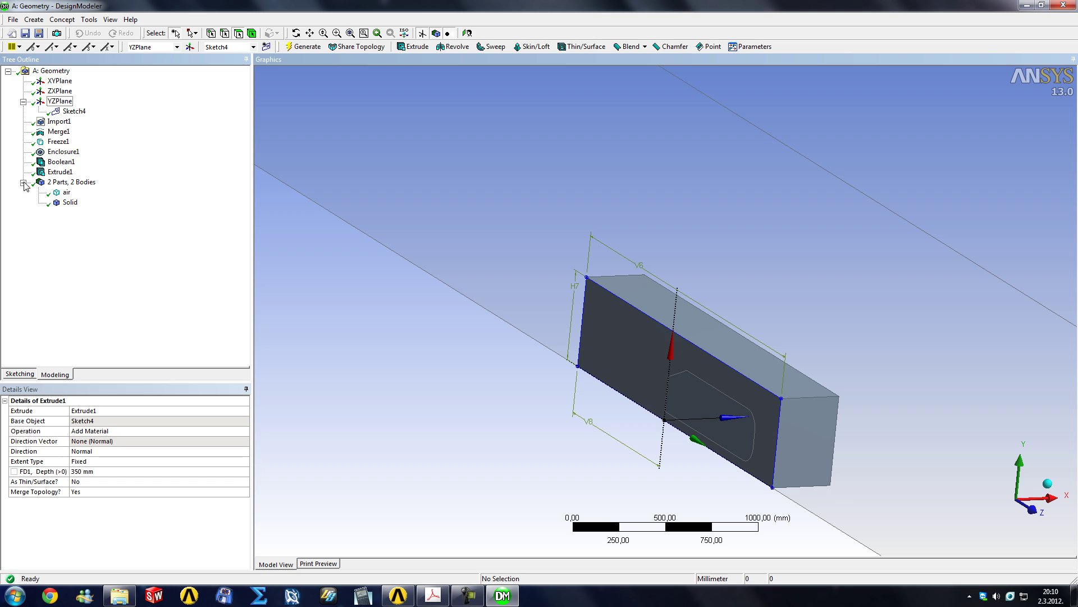
{"action": "left_click", "coordinate": [68, 202]}
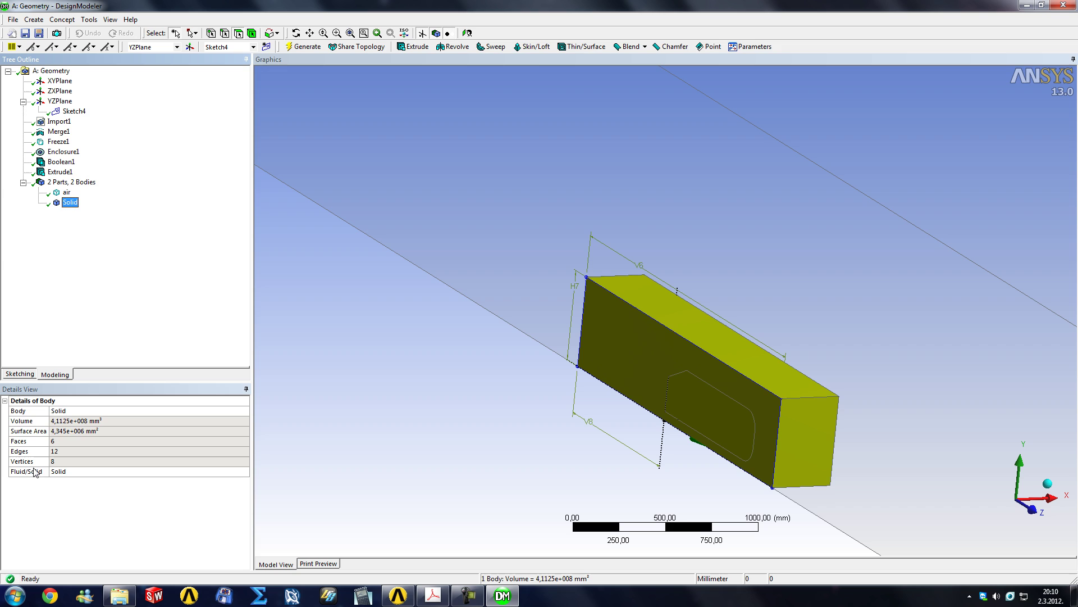
{"action": "left_click", "coordinate": [72, 410]}
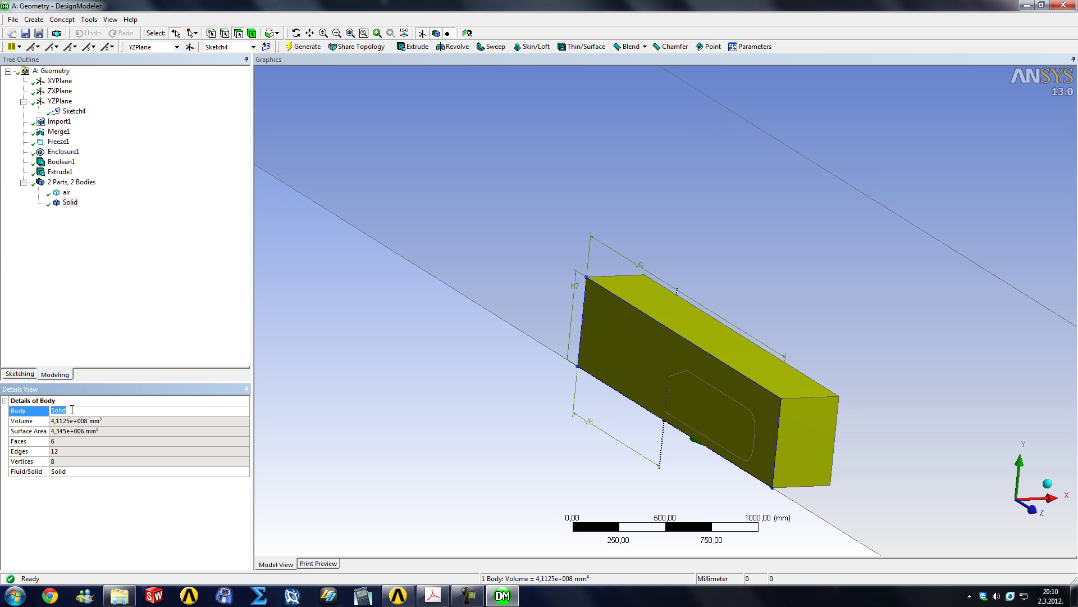
{"action": "key", "text": "Return"}
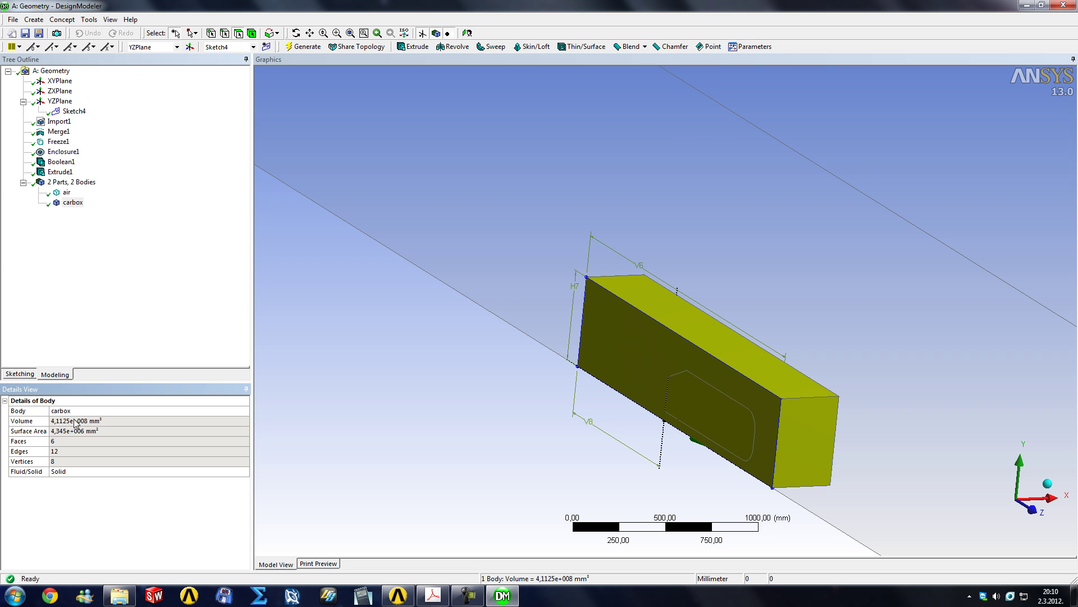
{"action": "left_click", "coordinate": [73, 203]}
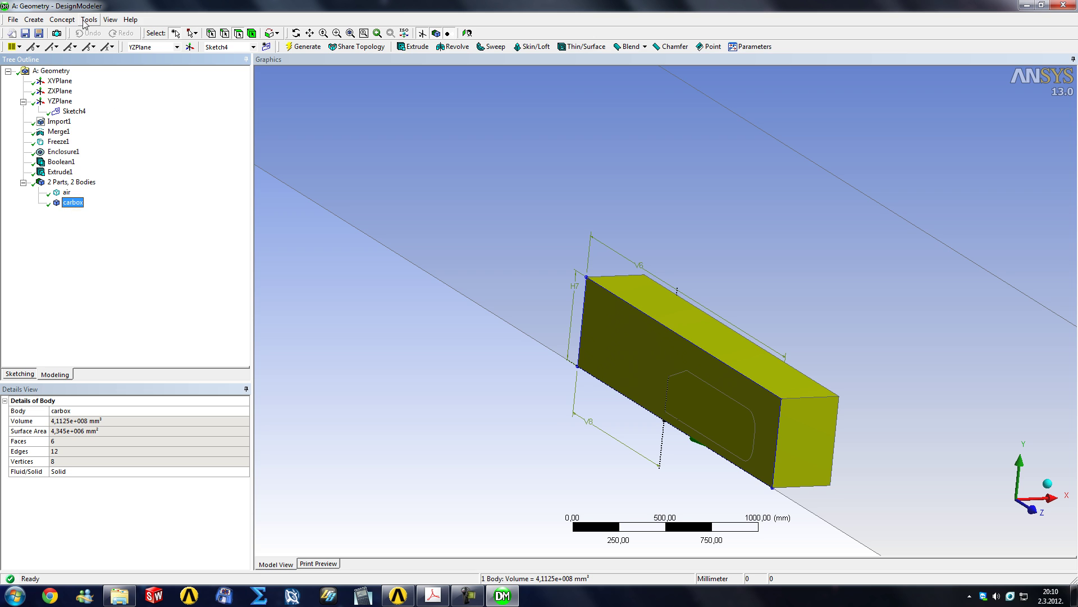
{"action": "left_click", "coordinate": [64, 20]}
{"action": "left_click", "coordinate": [98, 34]}
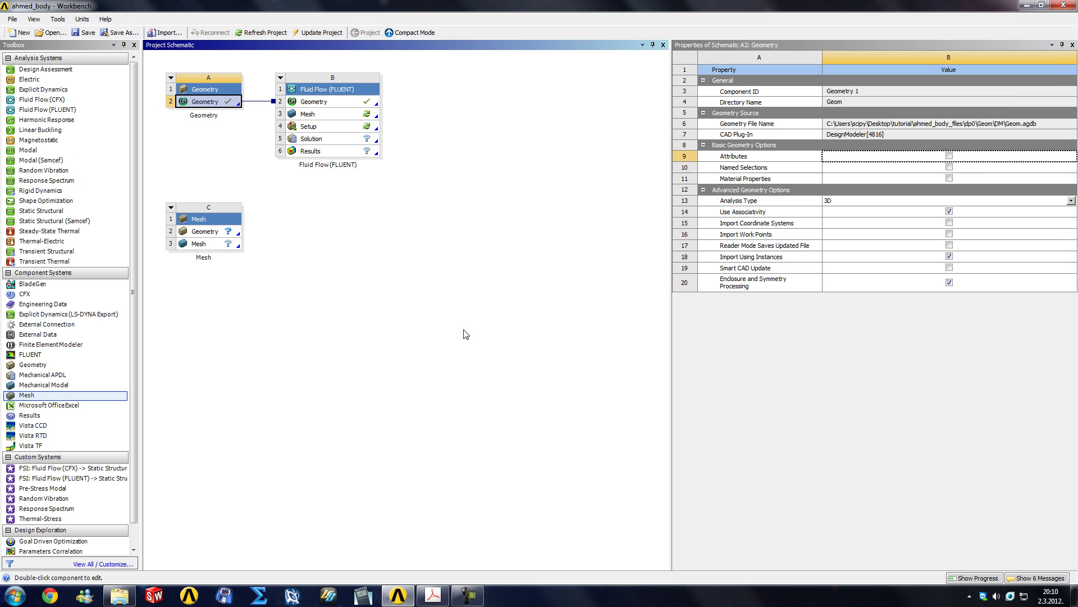
- Edit the B3 Mesh cell and accept reading the upstream geometry
{"action": "right_click", "coordinate": [330, 117]}
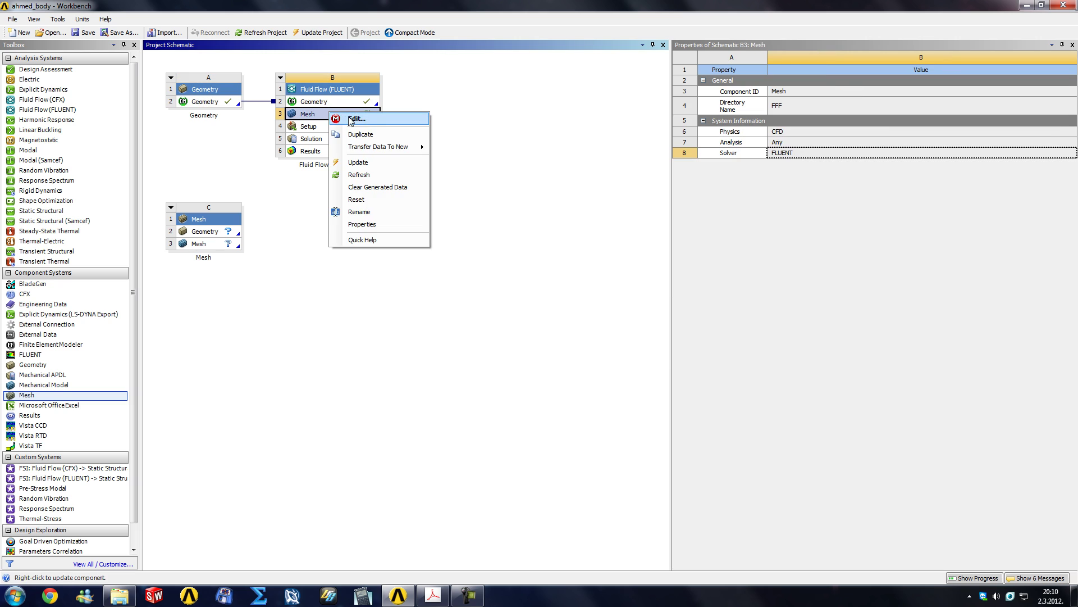
{"action": "left_click", "coordinate": [353, 119]}
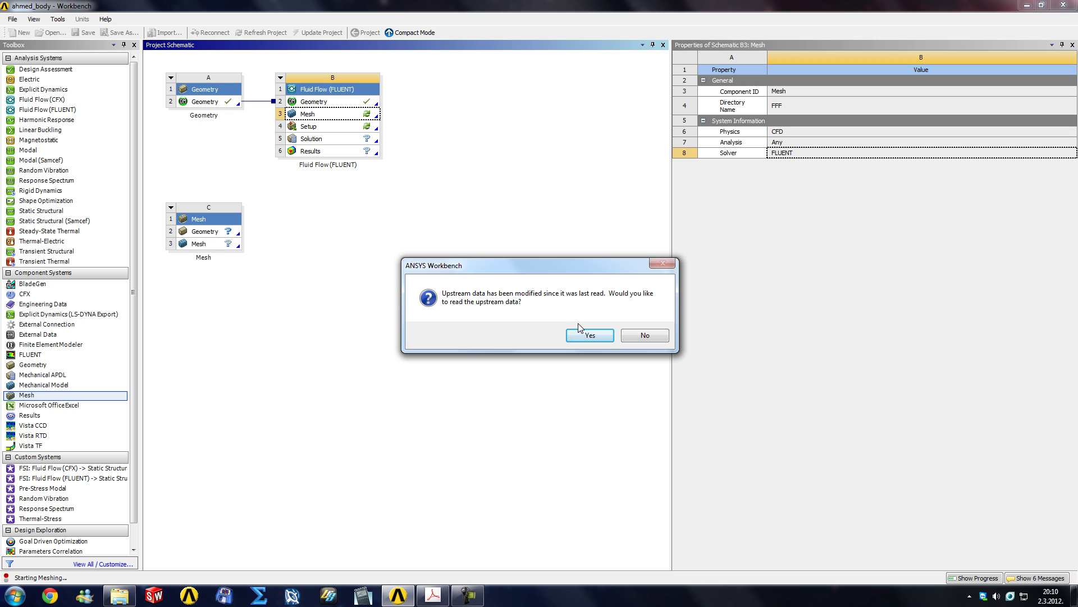
{"action": "left_click", "coordinate": [587, 338]}
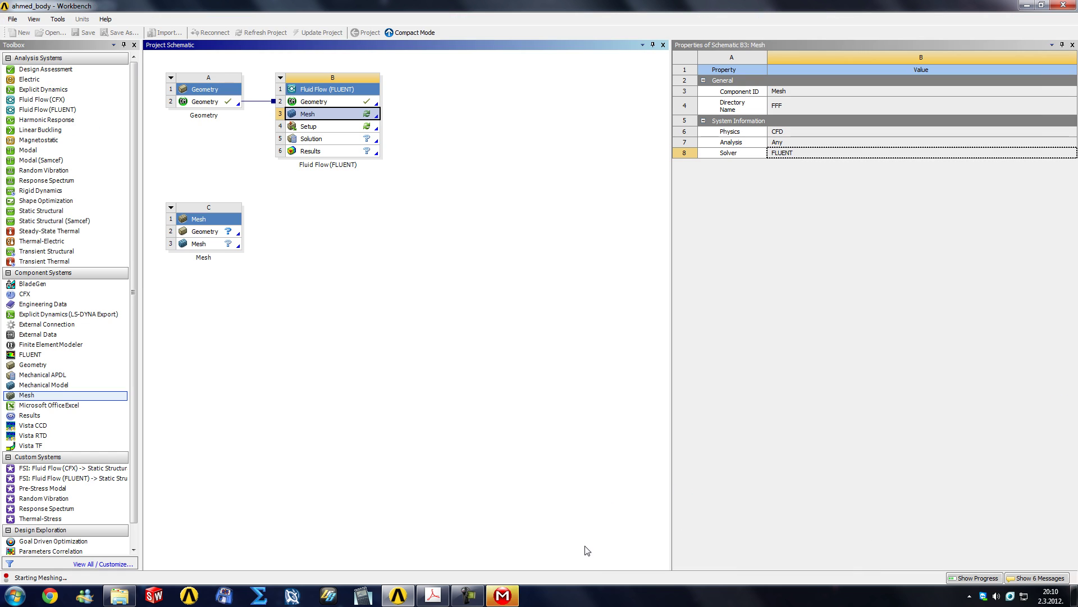
- Bring Meshing forward, close the messages panel, and inspect the air and carbox bodies
{"action": "left_click", "coordinate": [503, 596]}
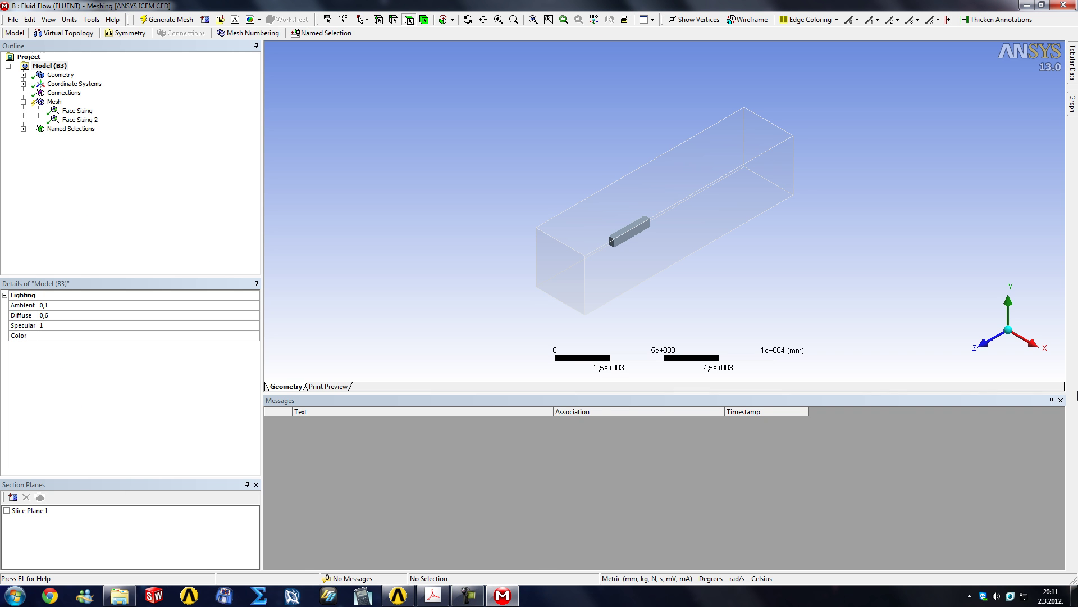
{"action": "left_click", "coordinate": [1061, 400]}
{"action": "middle_click_drag", "start_coordinate": [641, 296], "coordinate": [798, 359]}
{"action": "right_click_drag", "start_coordinate": [595, 320], "coordinate": [774, 429]}
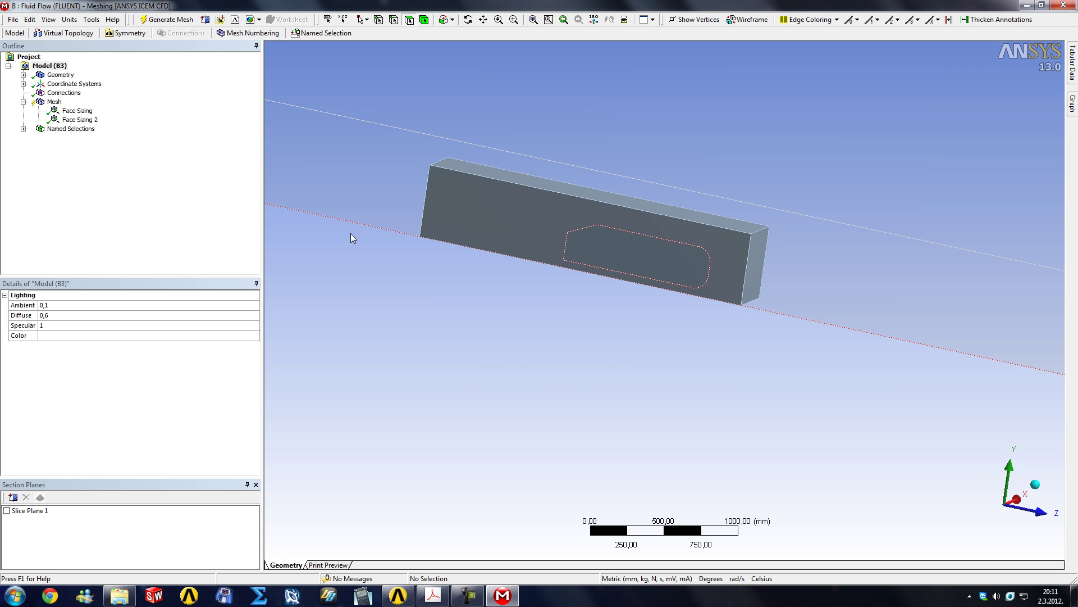
{"action": "left_click", "coordinate": [23, 74]}
{"action": "left_click", "coordinate": [66, 84]}
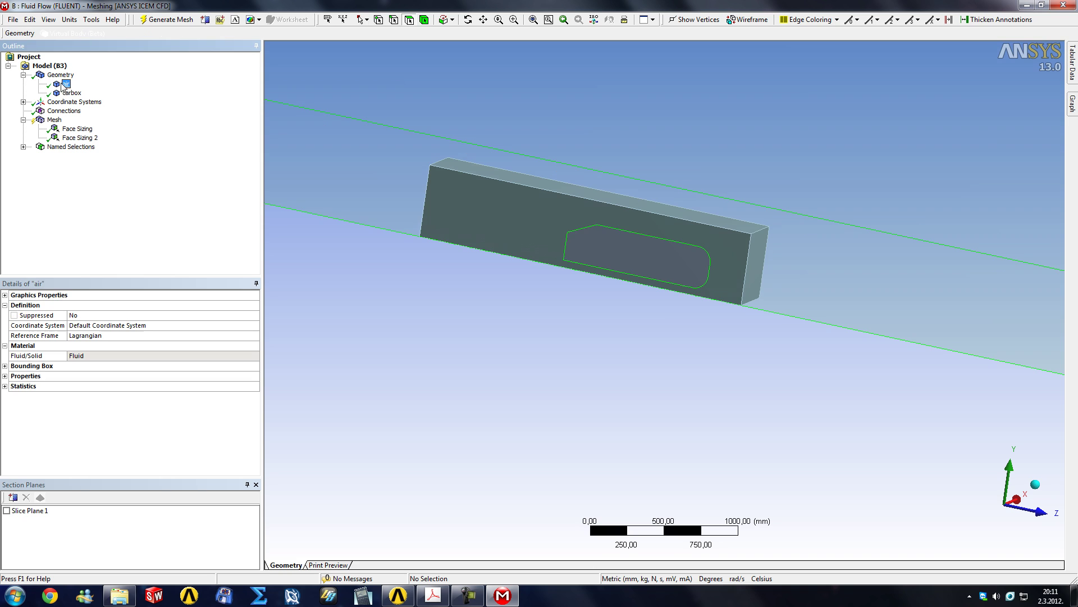
{"action": "left_click", "coordinate": [70, 93]}
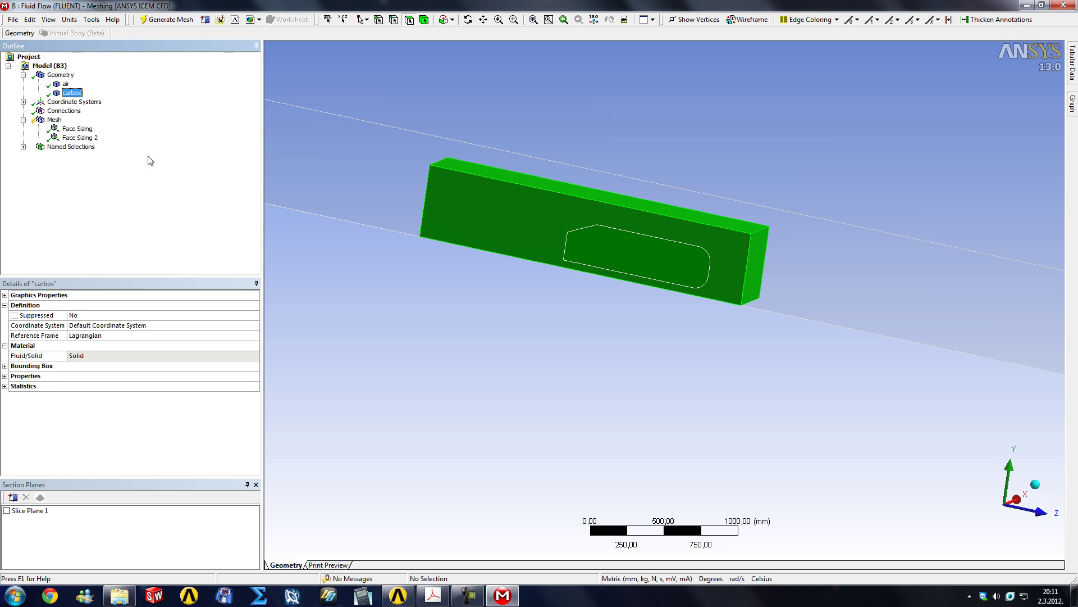
- Insert a Sizing control under Mesh, scoped to the air body
{"action": "right_click", "coordinate": [50, 119]}
{"action": "mouse_move", "coordinate": [84, 124]}
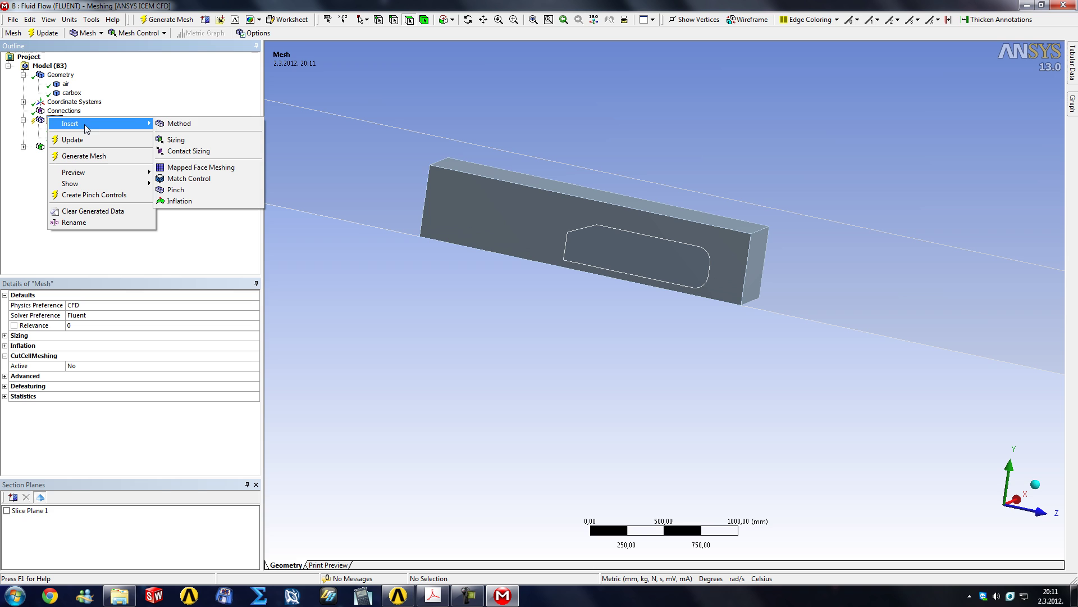
{"action": "left_click", "coordinate": [181, 139]}
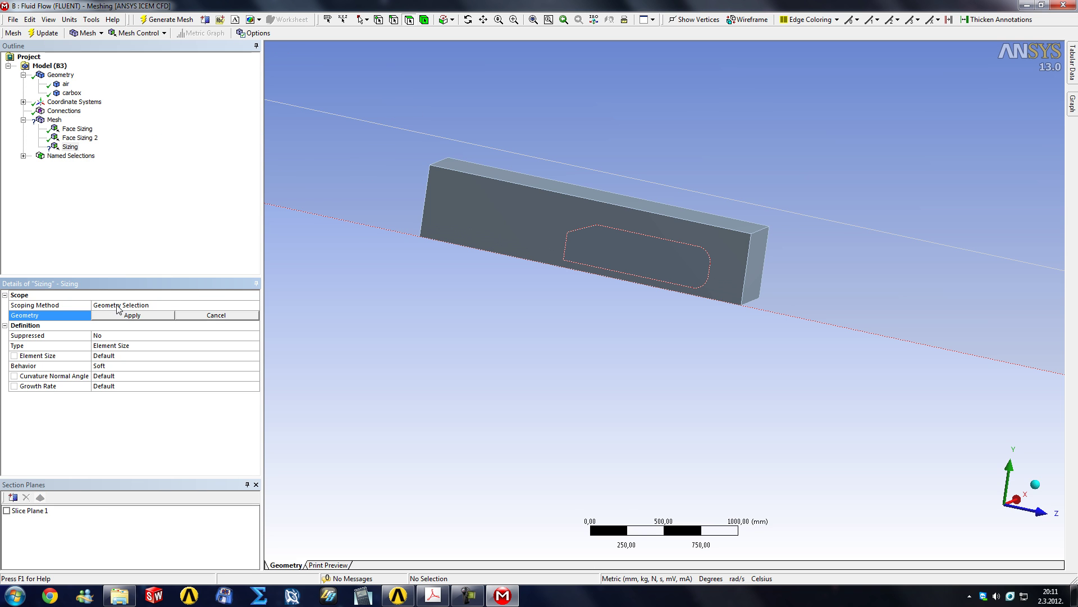
{"action": "left_click", "coordinate": [425, 19]}
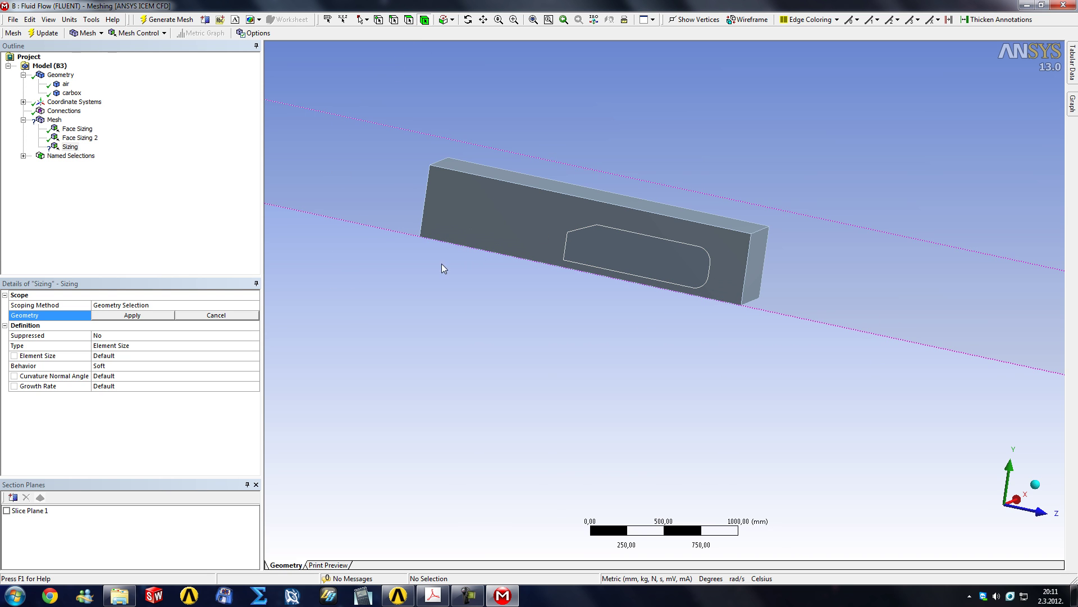
{"action": "left_click", "coordinate": [310, 97]}
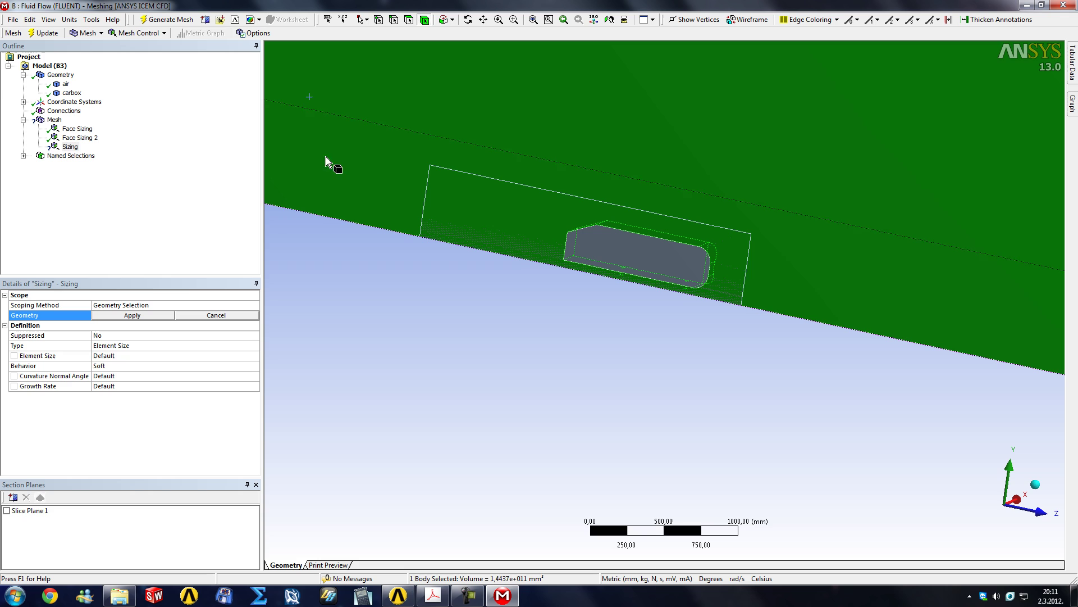
{"action": "left_click", "coordinate": [135, 316]}
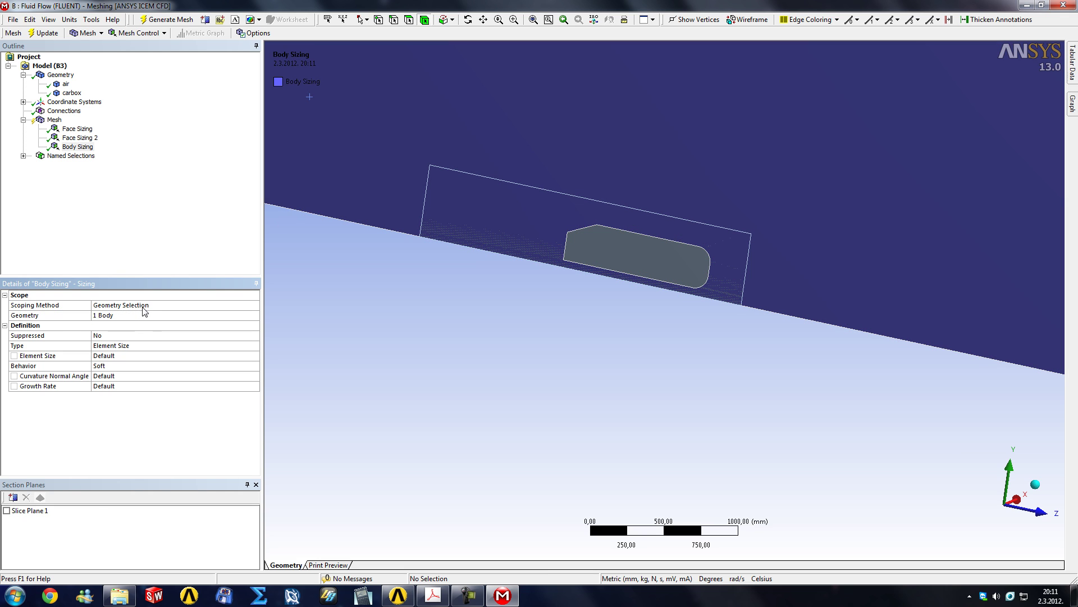
- Set the sizing type to Body of Influence using carbox with 15 mm elements
{"action": "left_click", "coordinate": [133, 348]}
{"action": "left_click", "coordinate": [255, 346]}
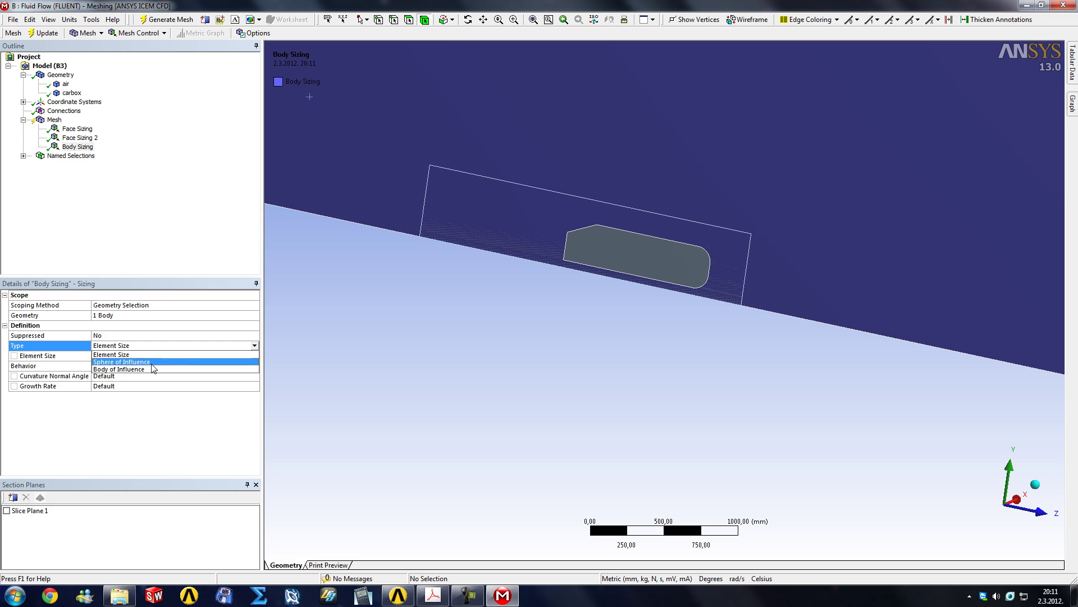
{"action": "left_click", "coordinate": [140, 369]}
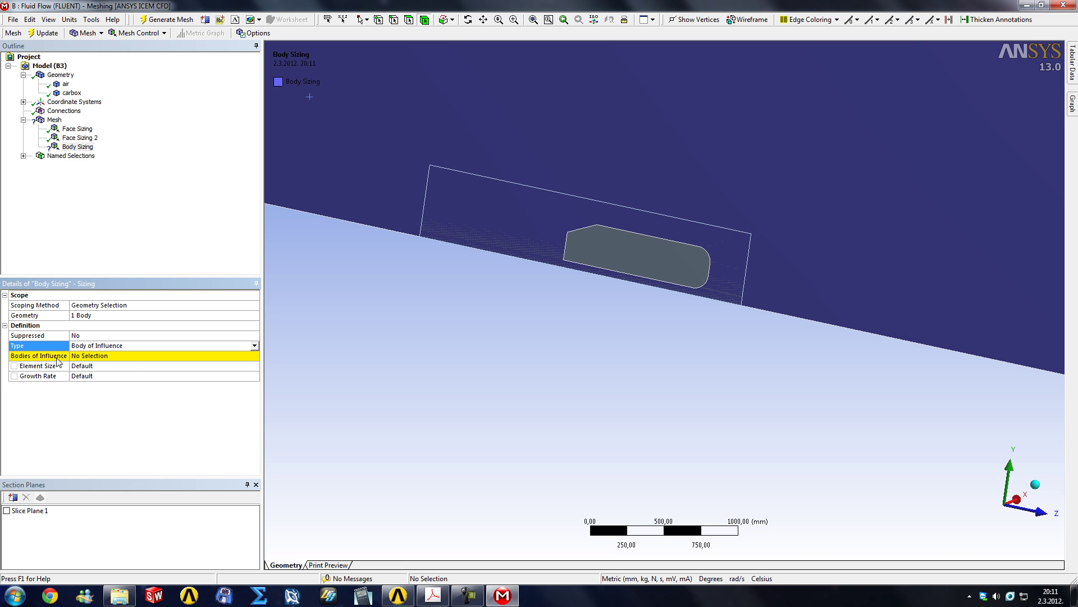
{"action": "left_click", "coordinate": [95, 356]}
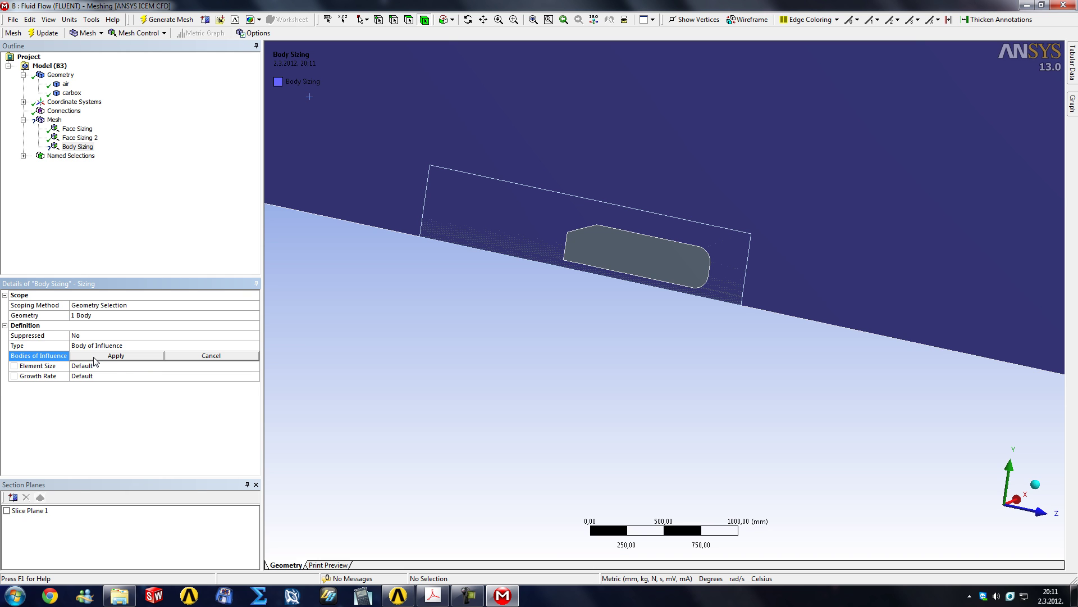
{"action": "left_click", "coordinate": [610, 257]}
{"action": "left_click", "coordinate": [135, 360]}
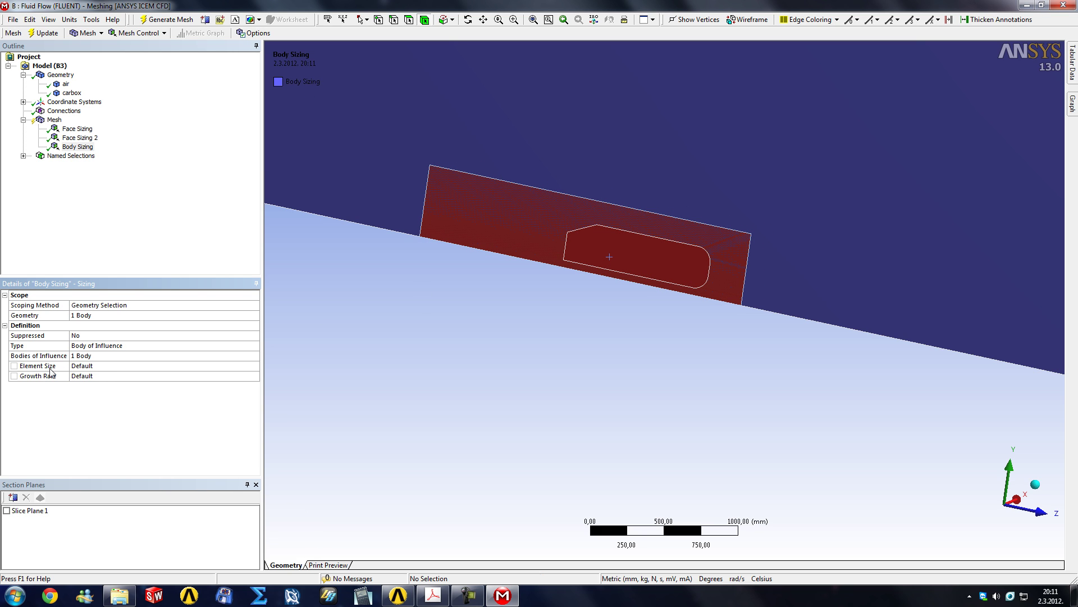
{"action": "left_click", "coordinate": [103, 367]}
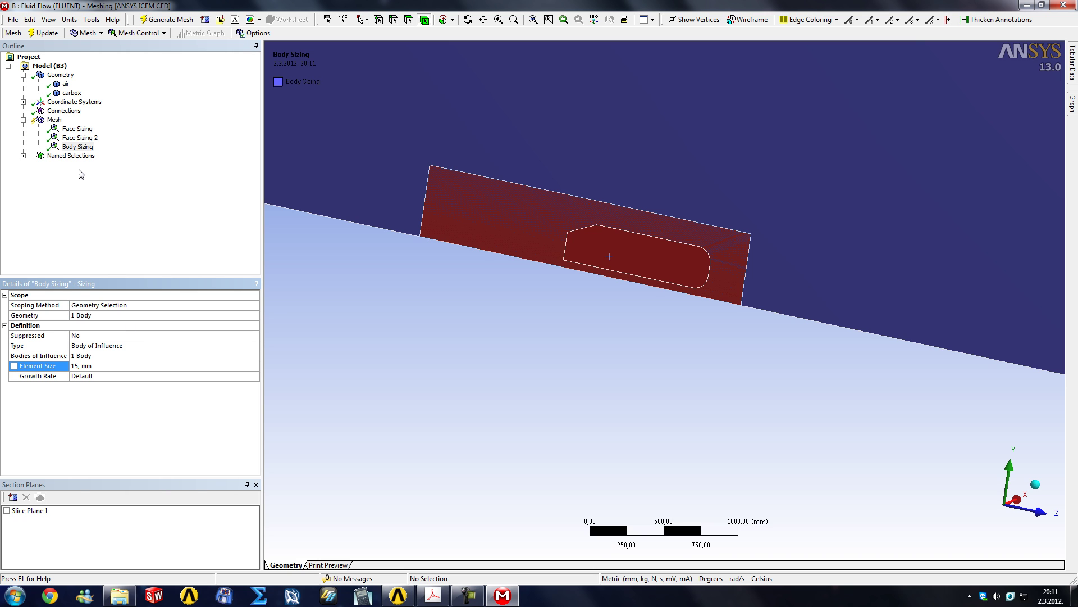
{"action": "left_click", "coordinate": [54, 119]}
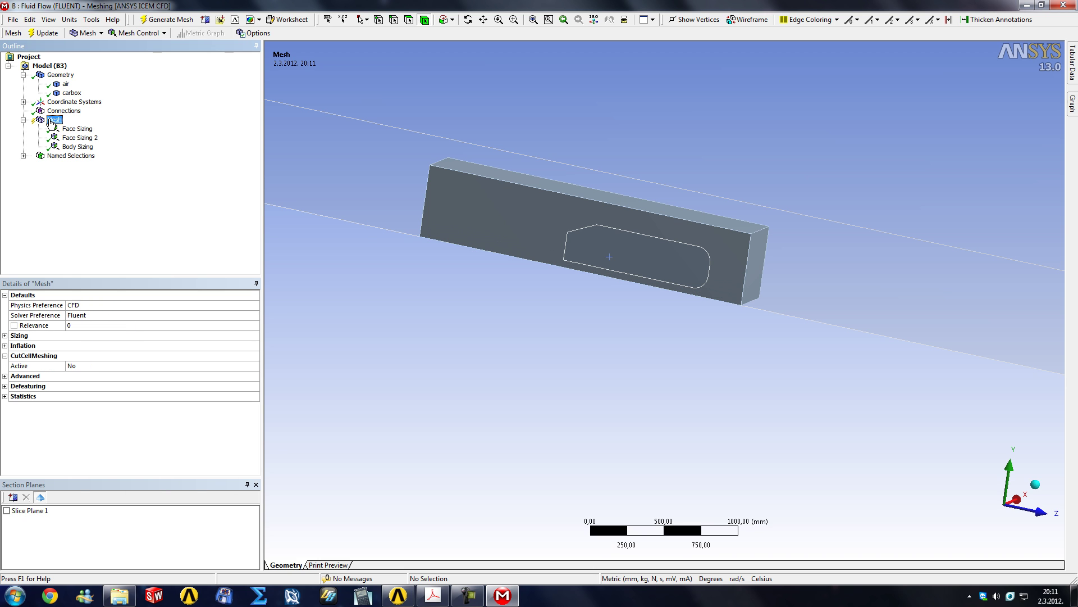
{"action": "left_click", "coordinate": [47, 34]}
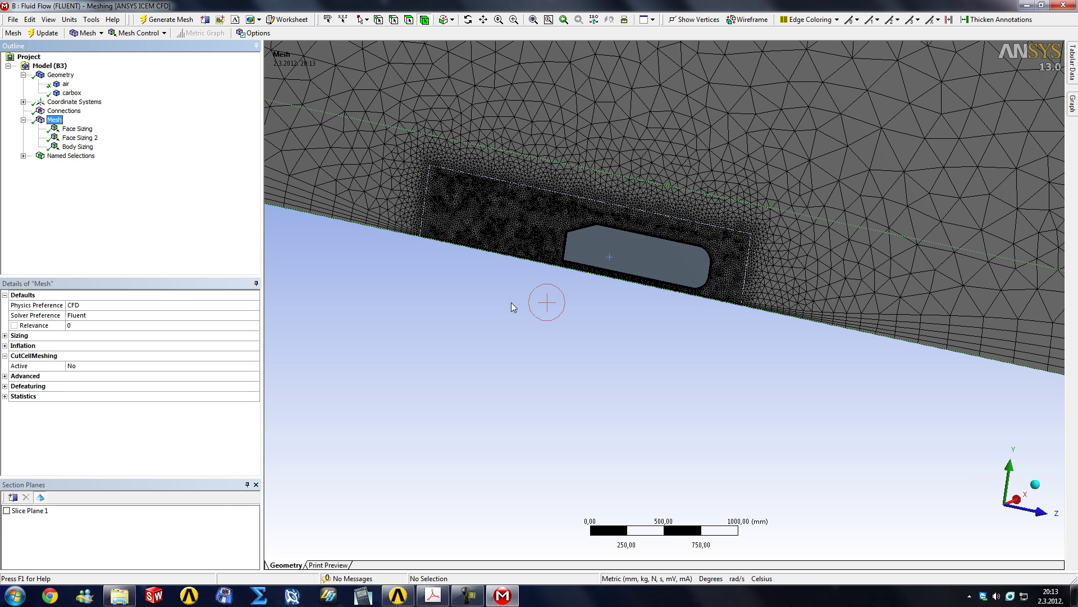
{"action": "left_click", "coordinate": [603, 248]}
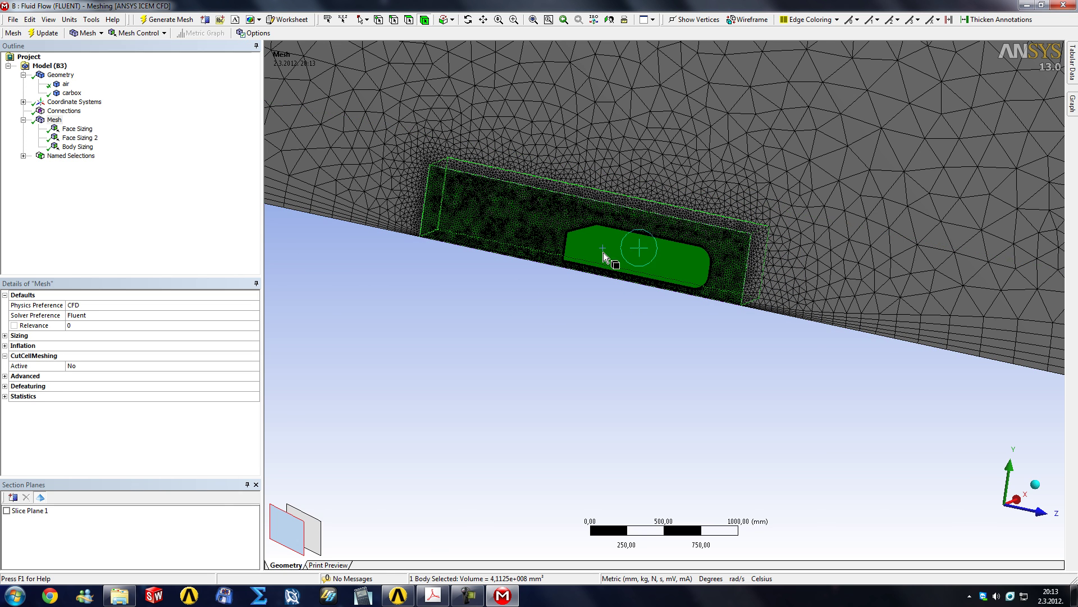
{"action": "left_click", "coordinate": [534, 315]}
{"action": "scroll", "coordinate": [600, 254], "scroll_direction": "up", "scroll_amount": 5}
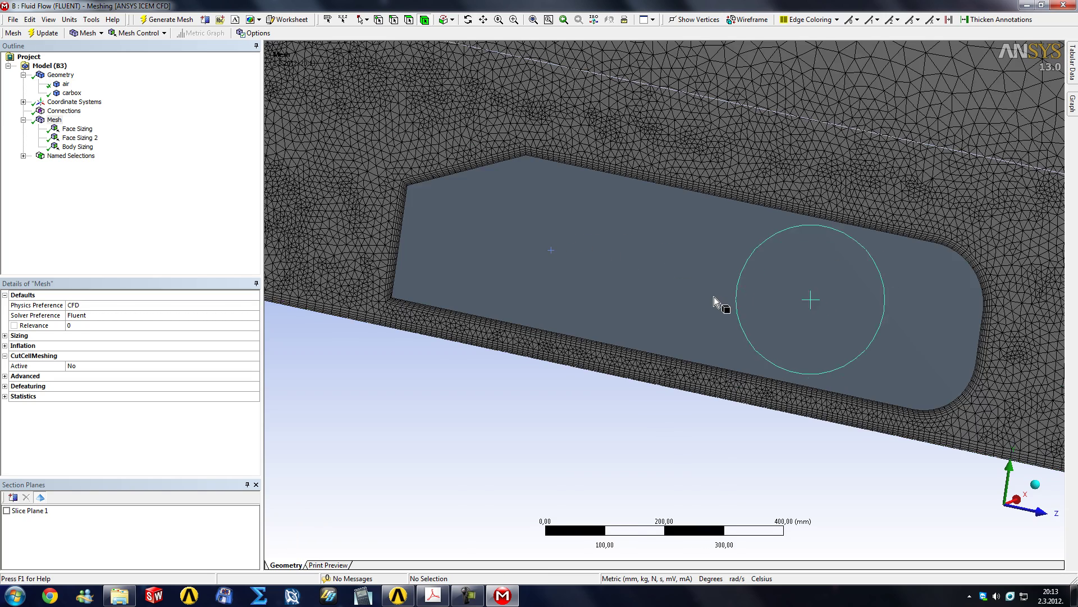
- Hide the carbox body and display the Body Sizing's 15 mm body-of-influence settings
{"action": "right_click", "coordinate": [68, 94]}
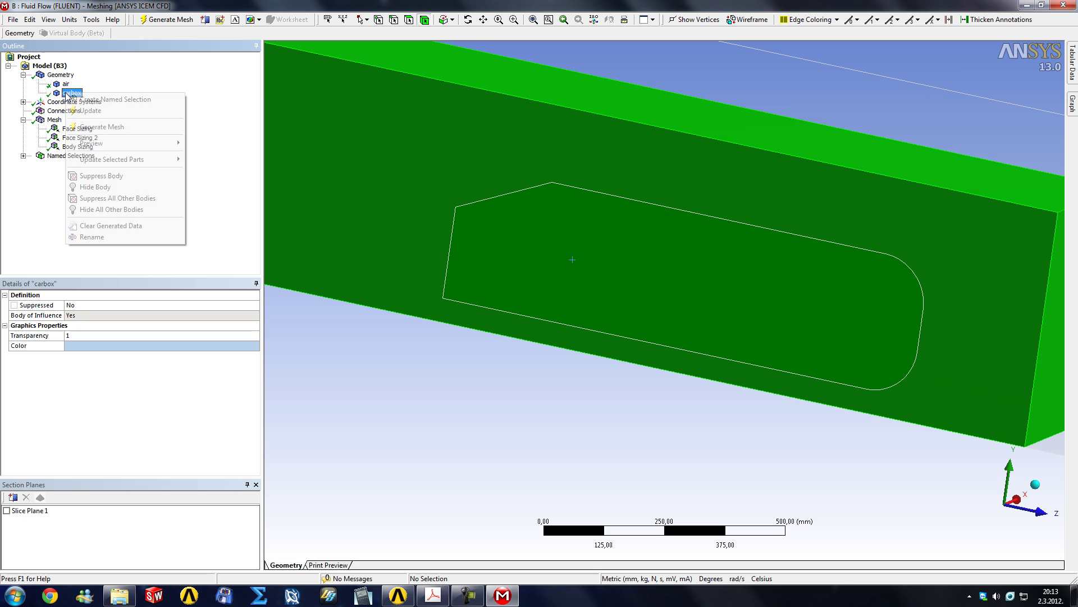
{"action": "left_click", "coordinate": [100, 188]}
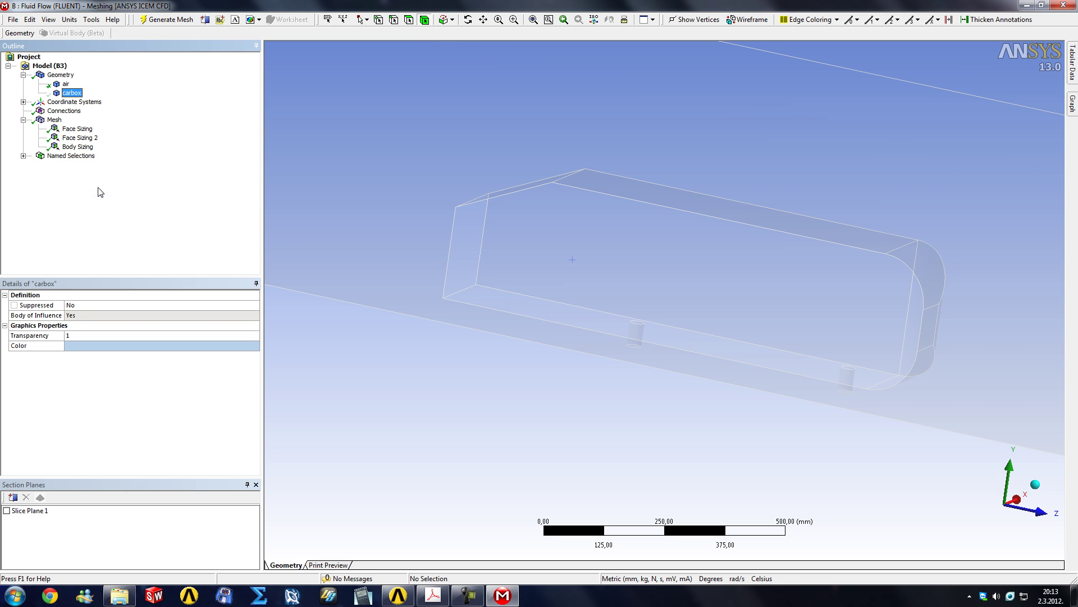
{"action": "right_click", "coordinate": [66, 96]}
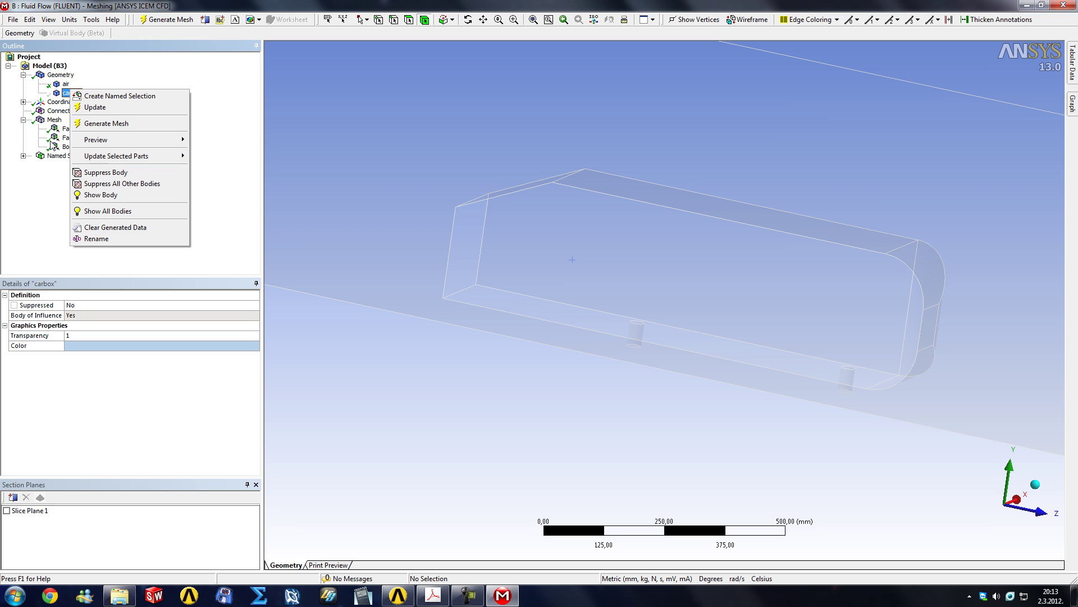
{"action": "left_click", "coordinate": [59, 148]}
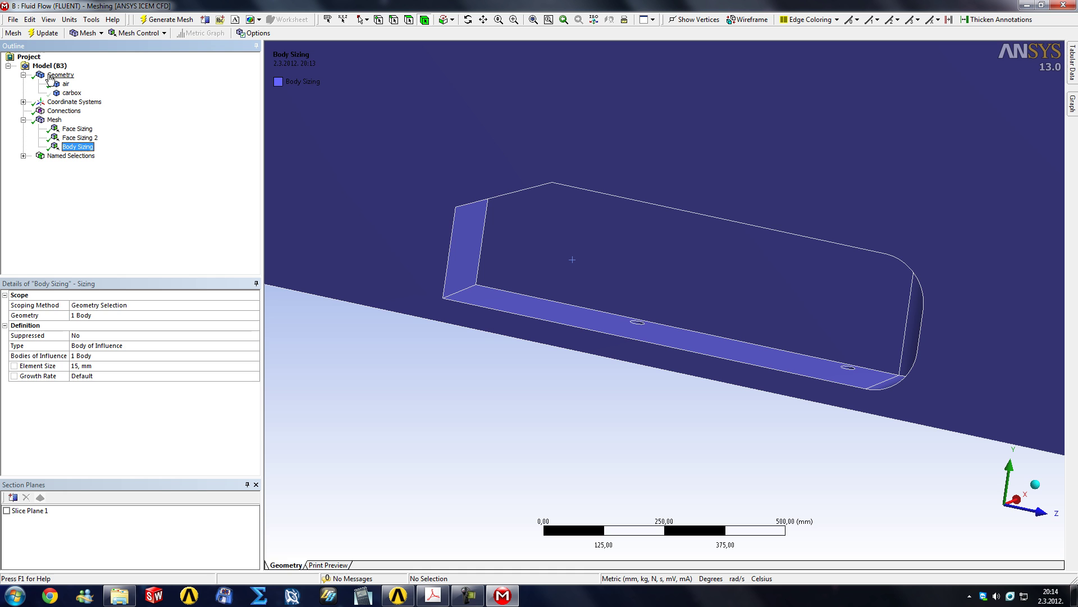
- Show the generated mesh, orbit around the carbox and snap to a side view
{"action": "left_click", "coordinate": [54, 120]}
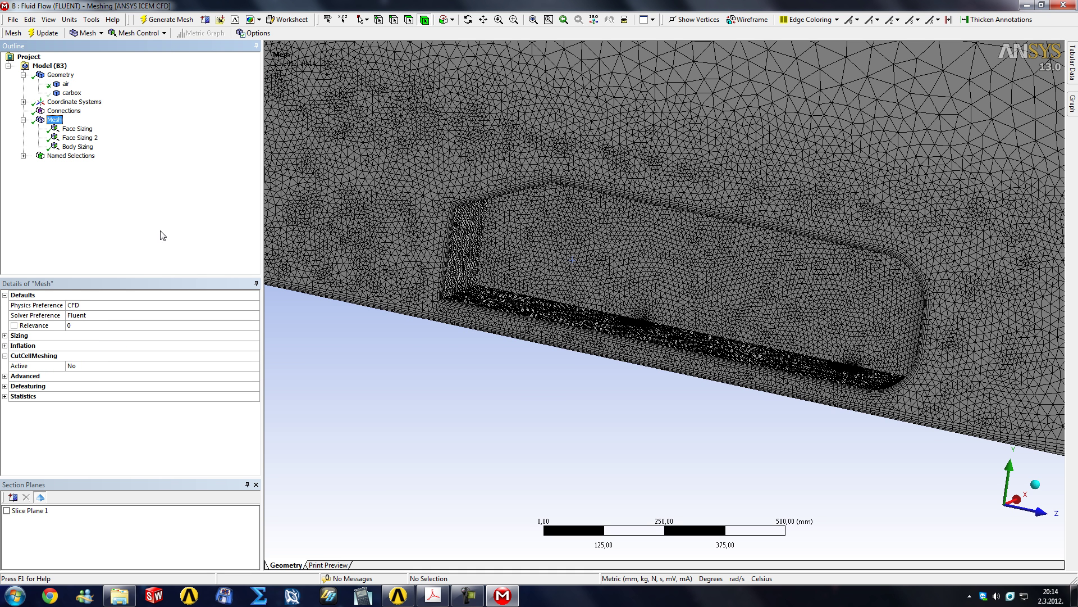
{"action": "left_click", "coordinate": [447, 401]}
{"action": "scroll", "coordinate": [446, 398], "scroll_direction": "down", "scroll_amount": 5}
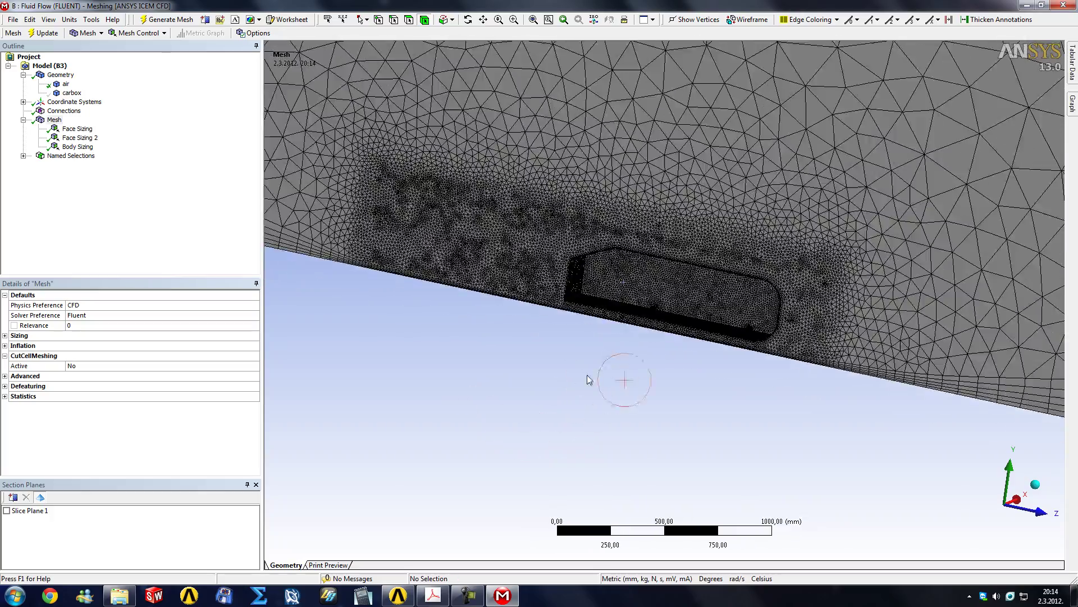
{"action": "middle_click_drag", "start_coordinate": [452, 378], "coordinate": [862, 489]}
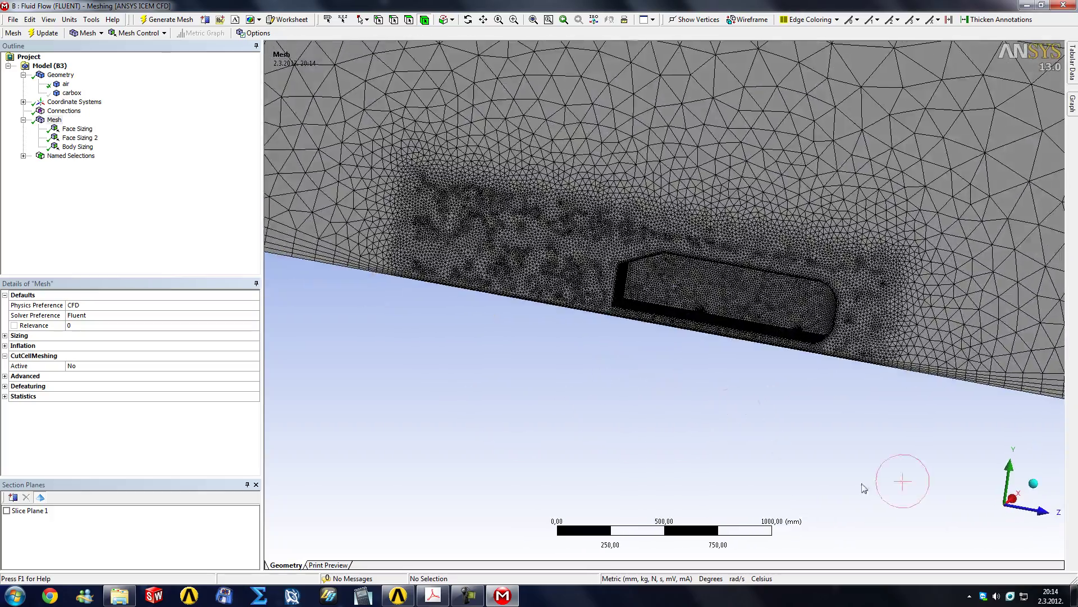
{"action": "left_click", "coordinate": [998, 511]}
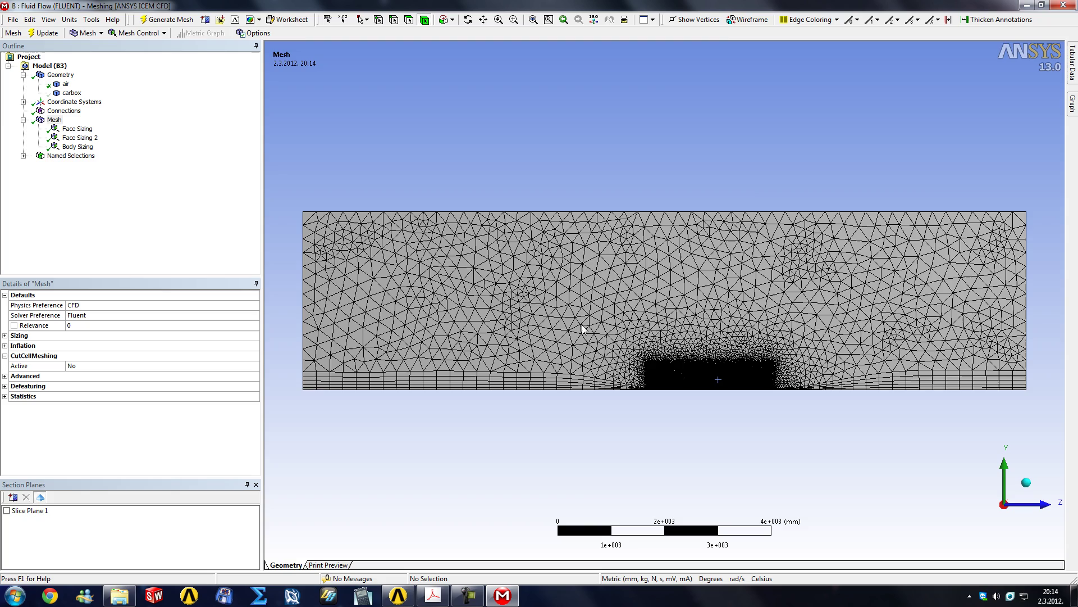
- Zoom in on the refined carbox elements ahead of and around the car body
{"action": "scroll", "coordinate": [827, 406], "scroll_direction": "up", "scroll_amount": 3}
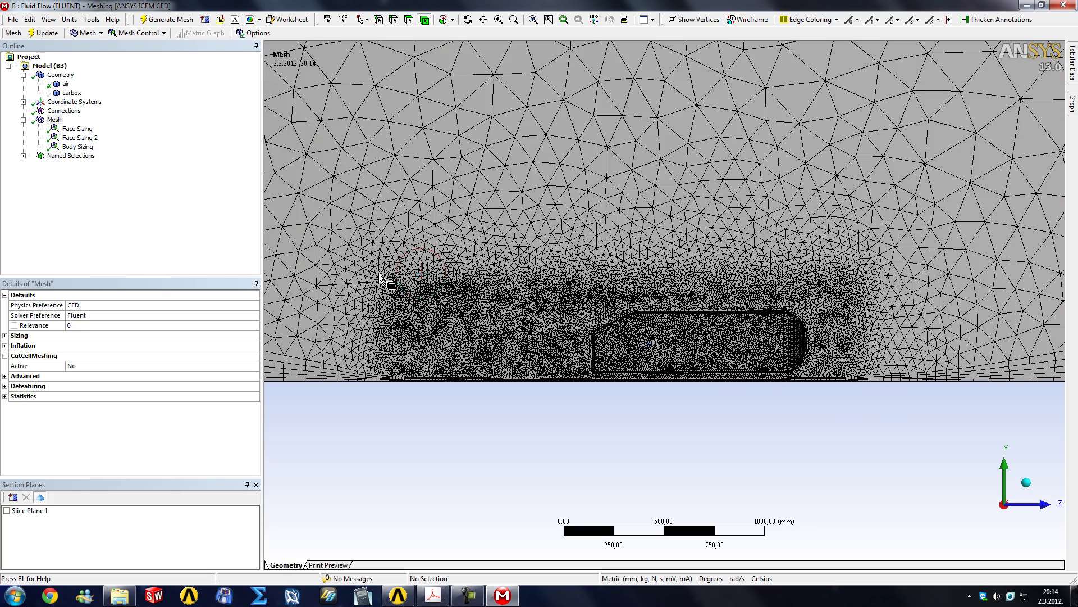
{"action": "left_click_drag", "start_coordinate": [368, 256], "coordinate": [699, 413]}
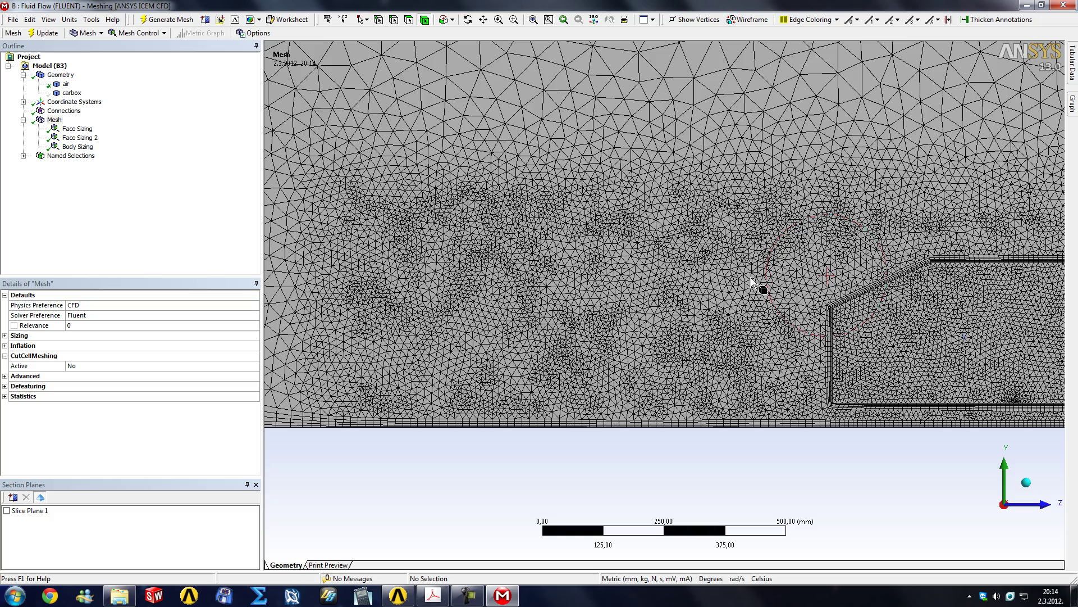
{"action": "scroll", "coordinate": [696, 328], "scroll_direction": "down", "scroll_amount": 1}
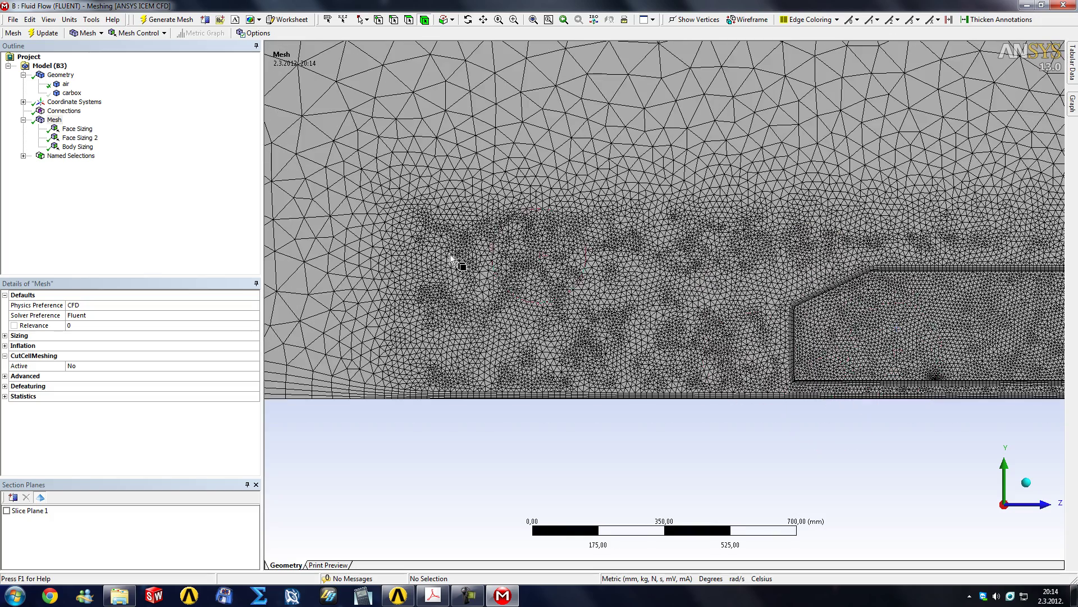
{"action": "scroll", "coordinate": [794, 404], "scroll_direction": "down", "scroll_amount": 1}
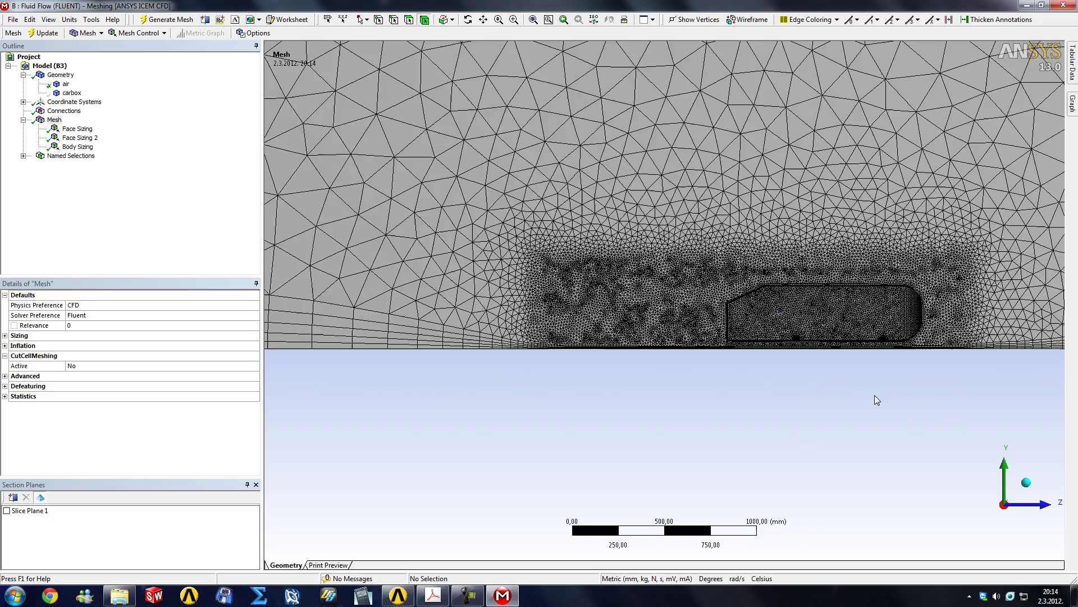
{"action": "scroll", "coordinate": [983, 392], "scroll_direction": "up", "scroll_amount": 2}
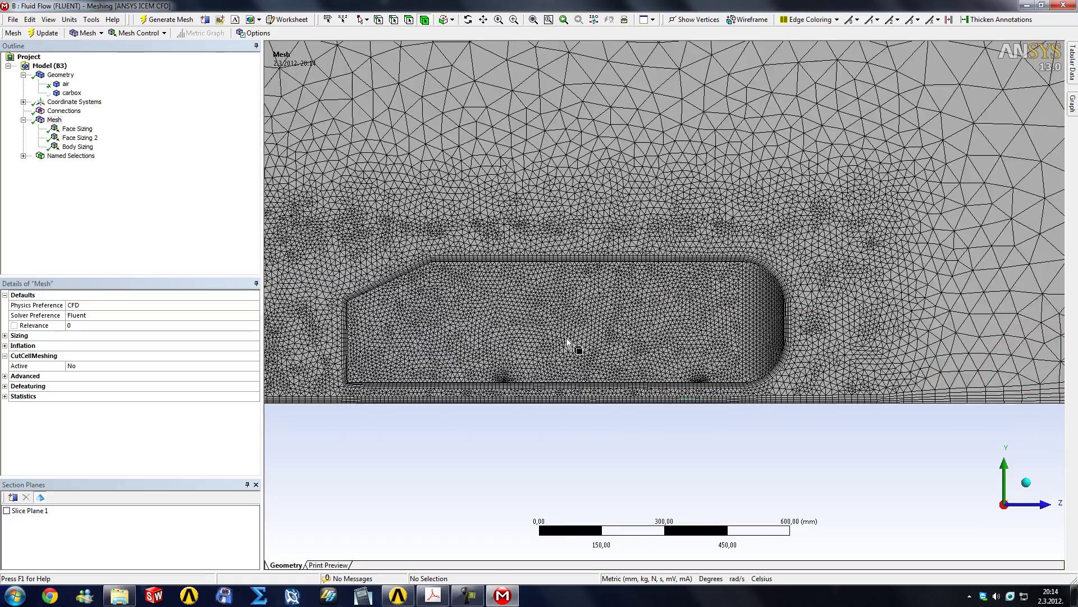
{"action": "scroll", "coordinate": [697, 317], "scroll_direction": "up", "scroll_amount": 3}
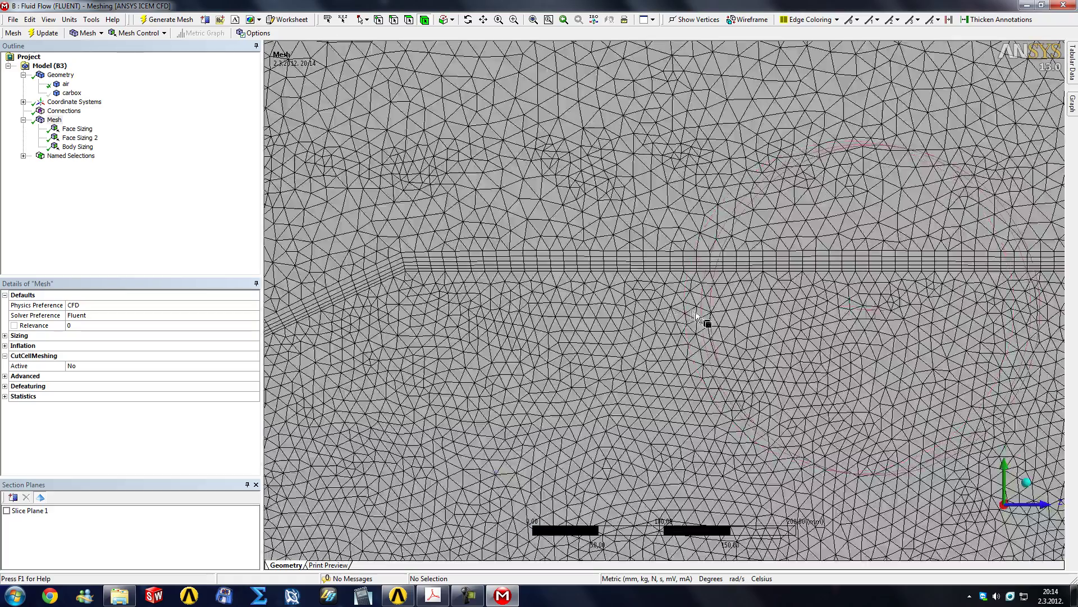
{"action": "scroll", "coordinate": [697, 318], "scroll_direction": "down", "scroll_amount": 2}
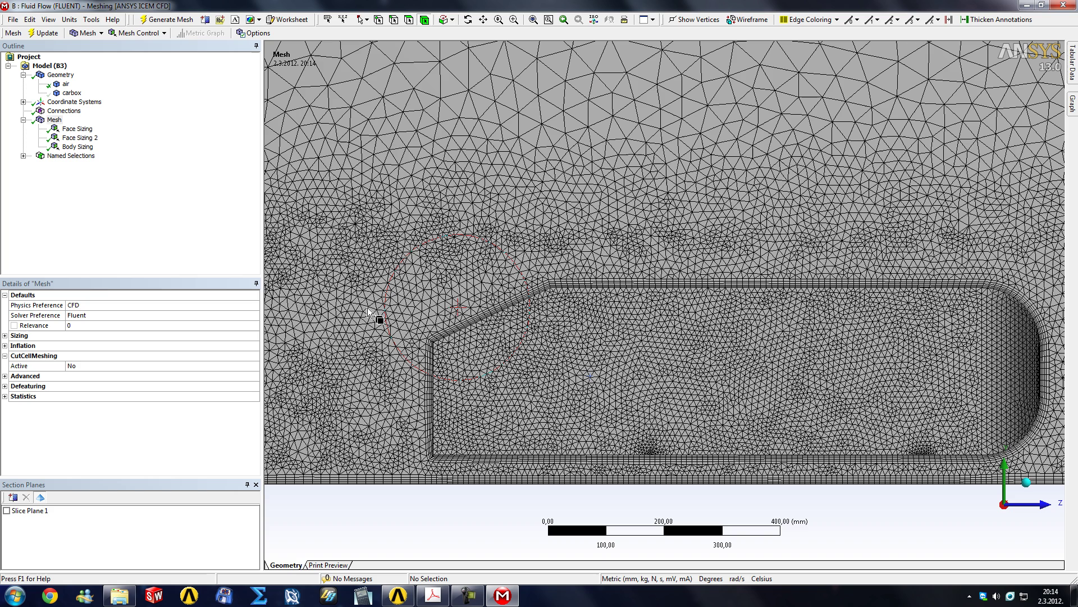
- Check mesh statistics (379909 nodes, 1703972 elements) and set Mesh Metric to Skewness
{"action": "left_click", "coordinate": [5, 396]}
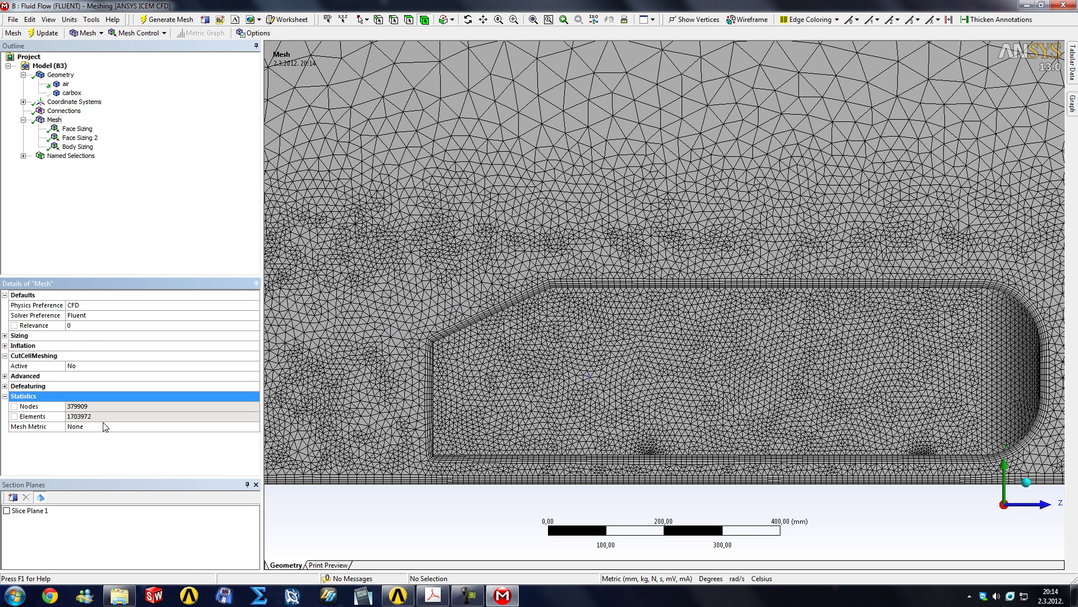
{"action": "left_click", "coordinate": [74, 416]}
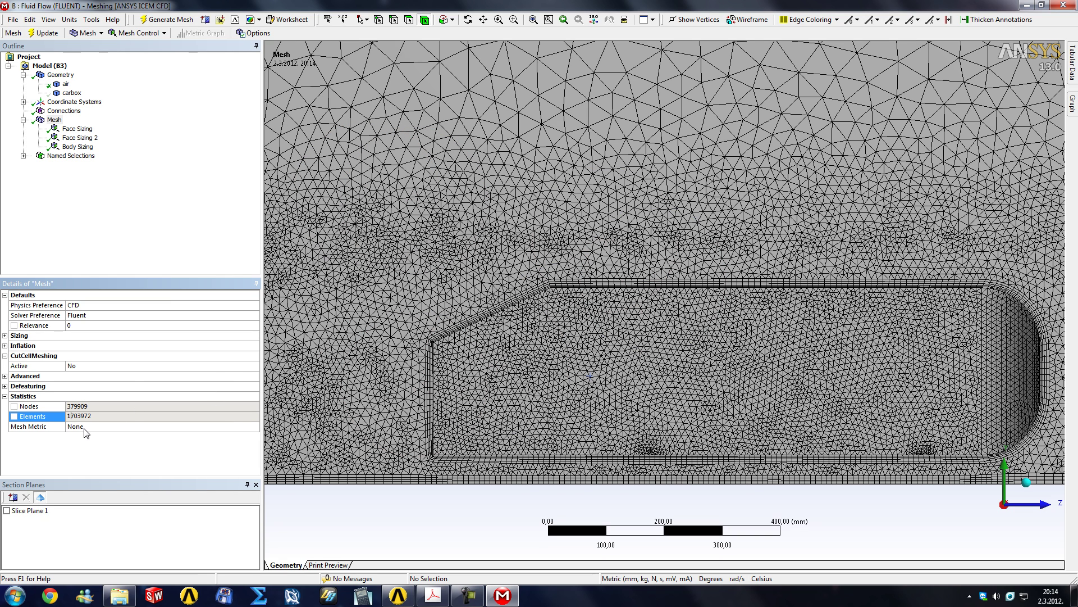
{"action": "left_click", "coordinate": [99, 428]}
{"action": "left_click", "coordinate": [254, 427]}
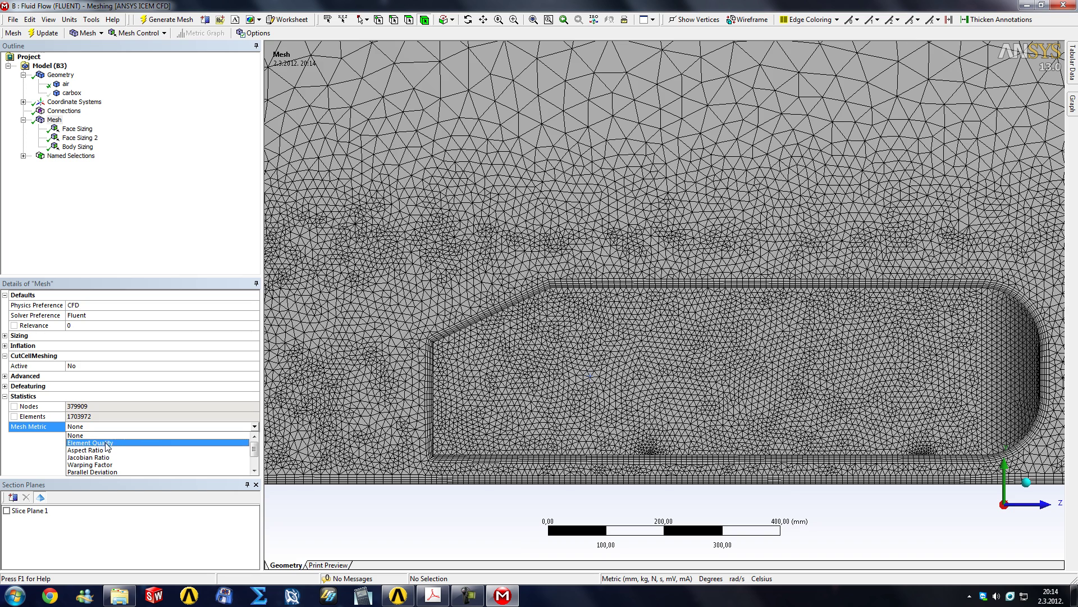
{"action": "scroll", "coordinate": [97, 454], "scroll_direction": "down", "scroll_amount": 3}
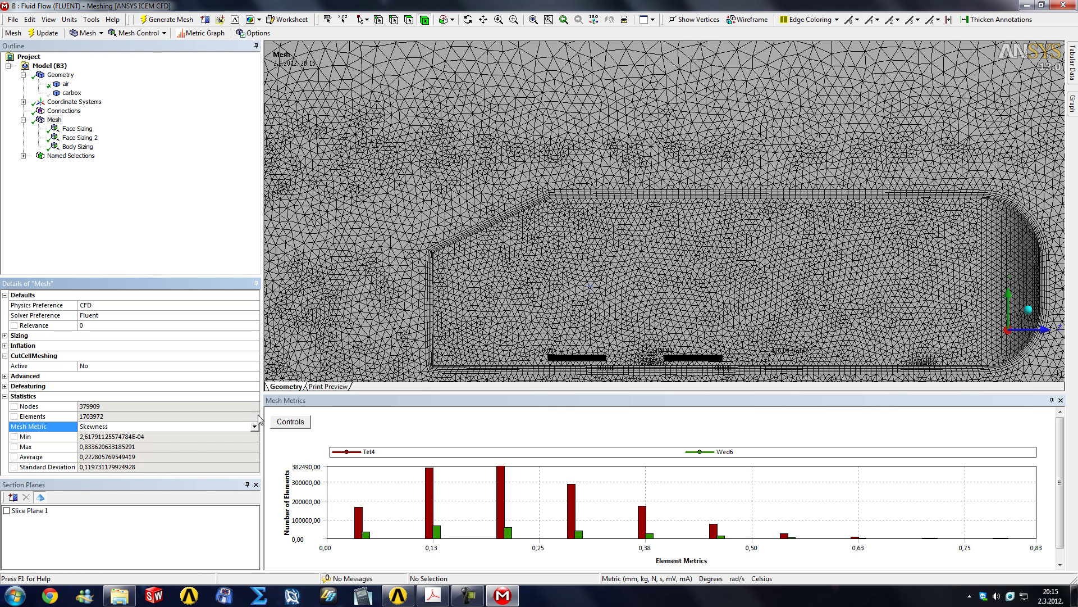
- Read the maximum skewness (about 0.83) and the average skewness values
{"action": "left_click", "coordinate": [87, 447]}
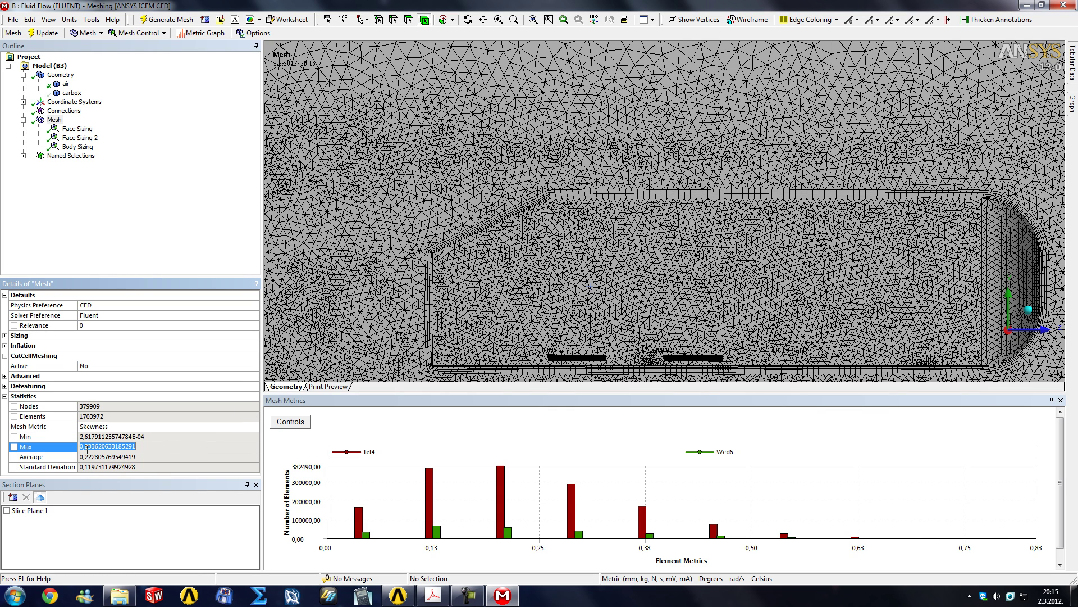
{"action": "left_click", "coordinate": [86, 447]}
{"action": "left_click_drag", "start_coordinate": [85, 446], "coordinate": [96, 446]}
{"action": "left_click", "coordinate": [112, 446]}
{"action": "mouse_move", "coordinate": [85, 446]}
{"action": "left_mouse_down"}
{"action": "mouse_move", "coordinate": [115, 447]}
{"action": "mouse_move", "coordinate": [92, 447]}
{"action": "left_mouse_up"}
{"action": "left_click", "coordinate": [83, 447]}
{"action": "left_click", "coordinate": [89, 457]}
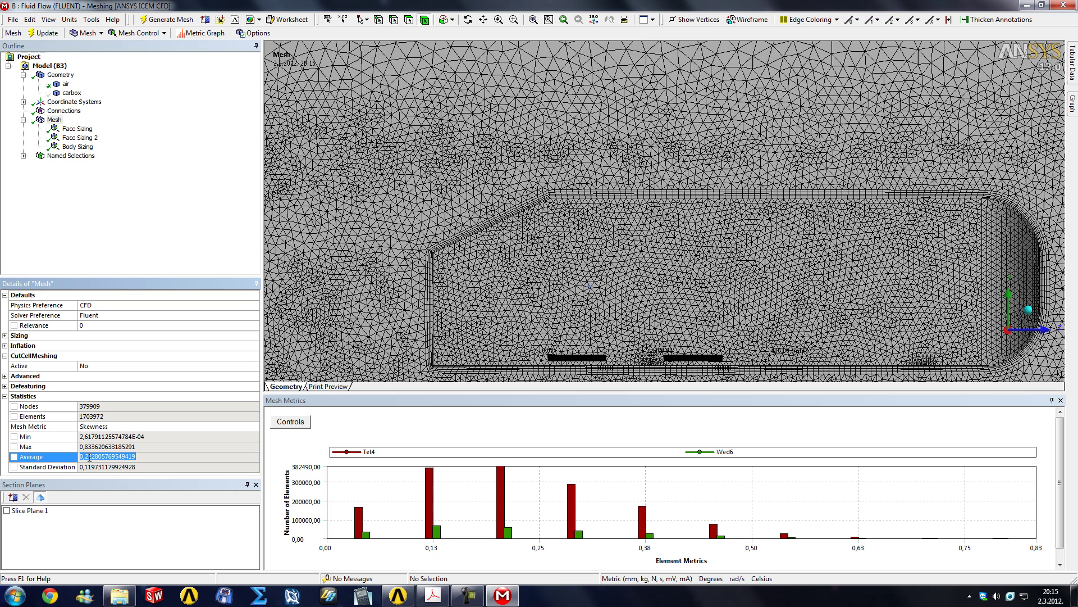
{"action": "left_click", "coordinate": [89, 457]}
- Set the Mesh Metric back to None
{"action": "left_click", "coordinate": [251, 428]}
{"action": "left_click", "coordinate": [254, 427]}
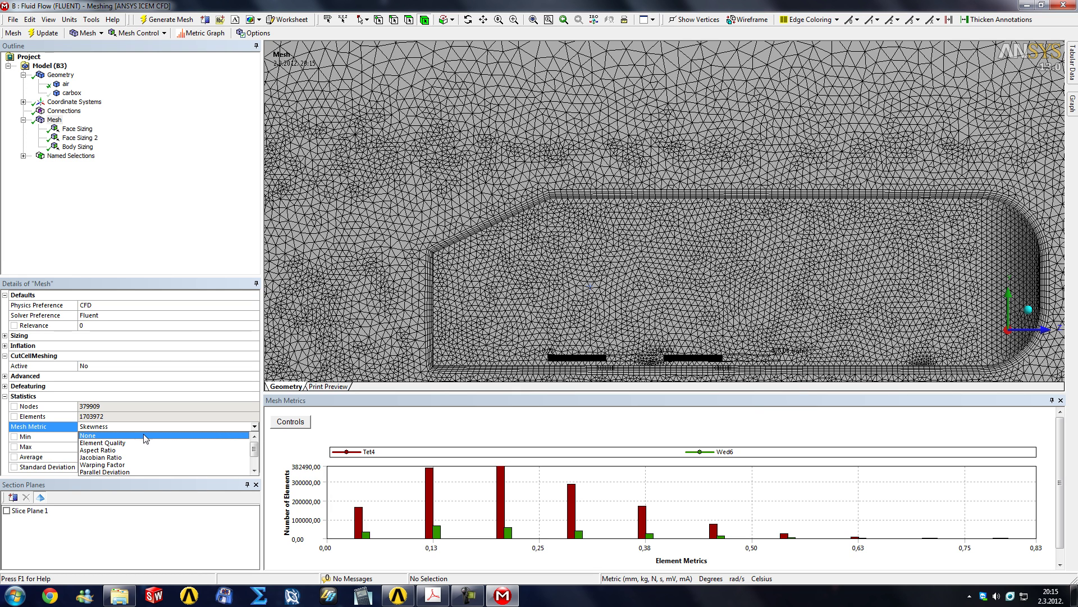
{"action": "left_click", "coordinate": [104, 438]}
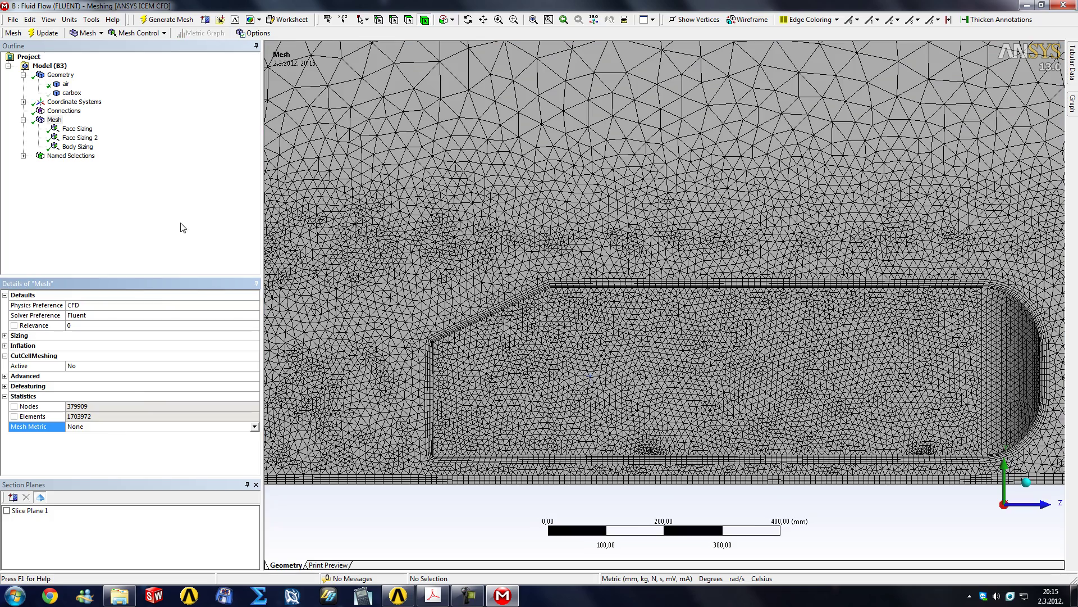
- List the named selections: ahmed-body, velocity-inlet, pressure-outlet, symmetry faces and road
{"action": "left_click", "coordinate": [29, 177]}
{"action": "left_click", "coordinate": [23, 155]}
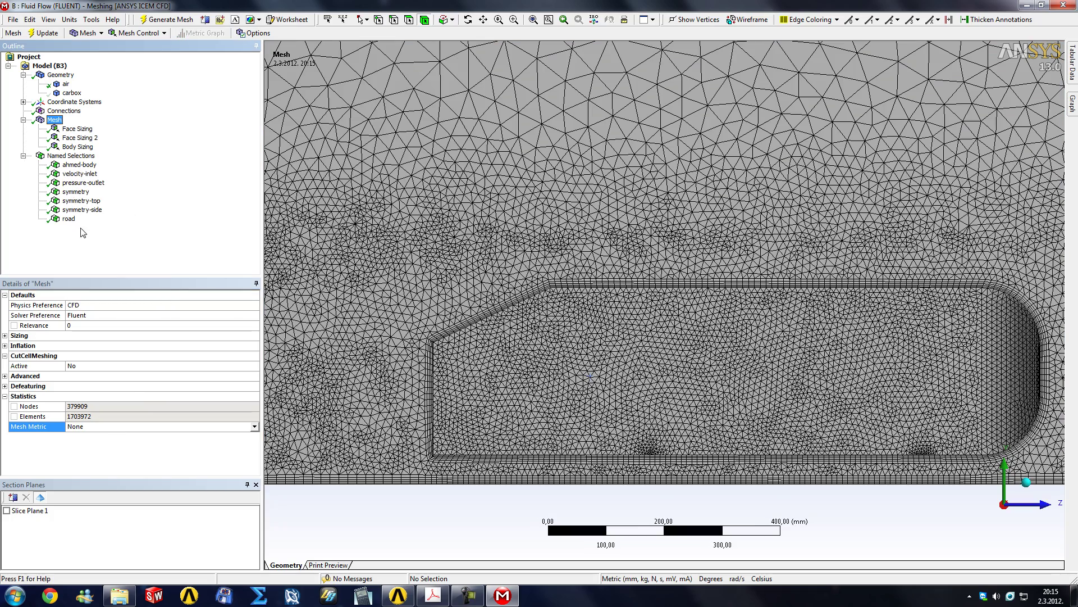
{"action": "scroll", "coordinate": [343, 320], "scroll_direction": "down", "scroll_amount": 5}
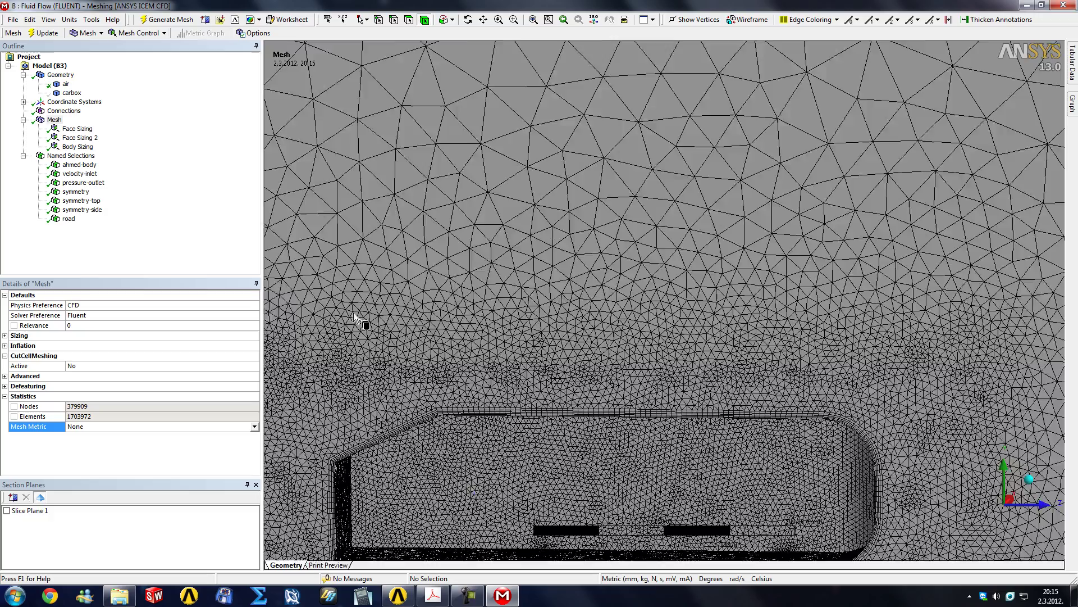
{"action": "scroll", "coordinate": [360, 346], "scroll_direction": "down", "scroll_amount": 4}
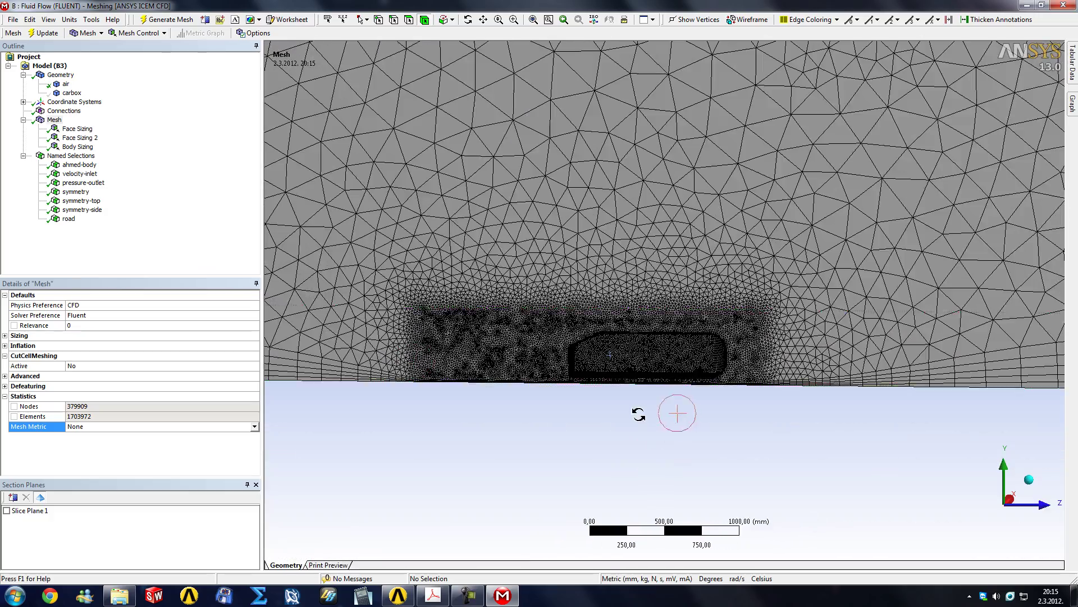
- Tilt and zoom the view onto the mesh at the car's rear face
{"action": "middle_click_drag", "start_coordinate": [636, 414], "coordinate": [746, 420]}
{"action": "scroll", "coordinate": [746, 420], "scroll_direction": "up", "scroll_amount": 3}
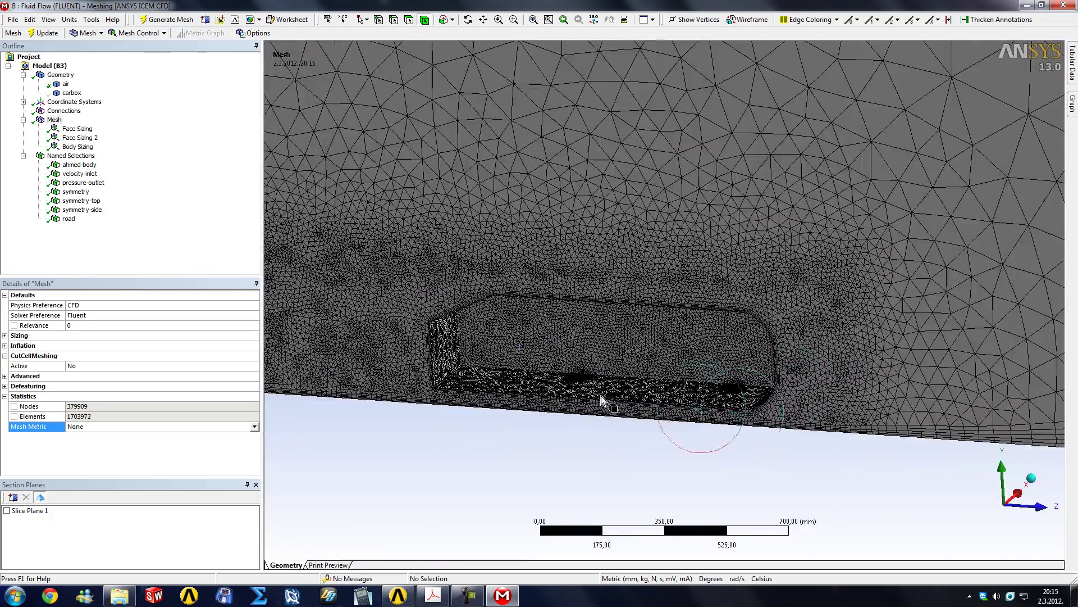
{"action": "scroll", "coordinate": [408, 279], "scroll_direction": "up", "scroll_amount": 5}
{"action": "middle_click_drag", "start_coordinate": [625, 414], "coordinate": [699, 427]}
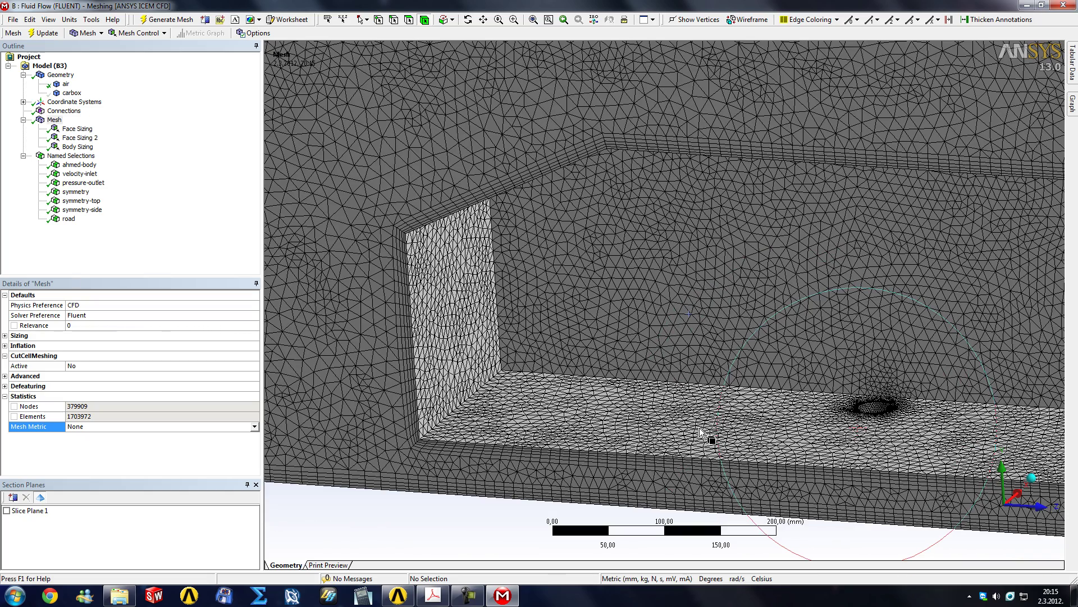